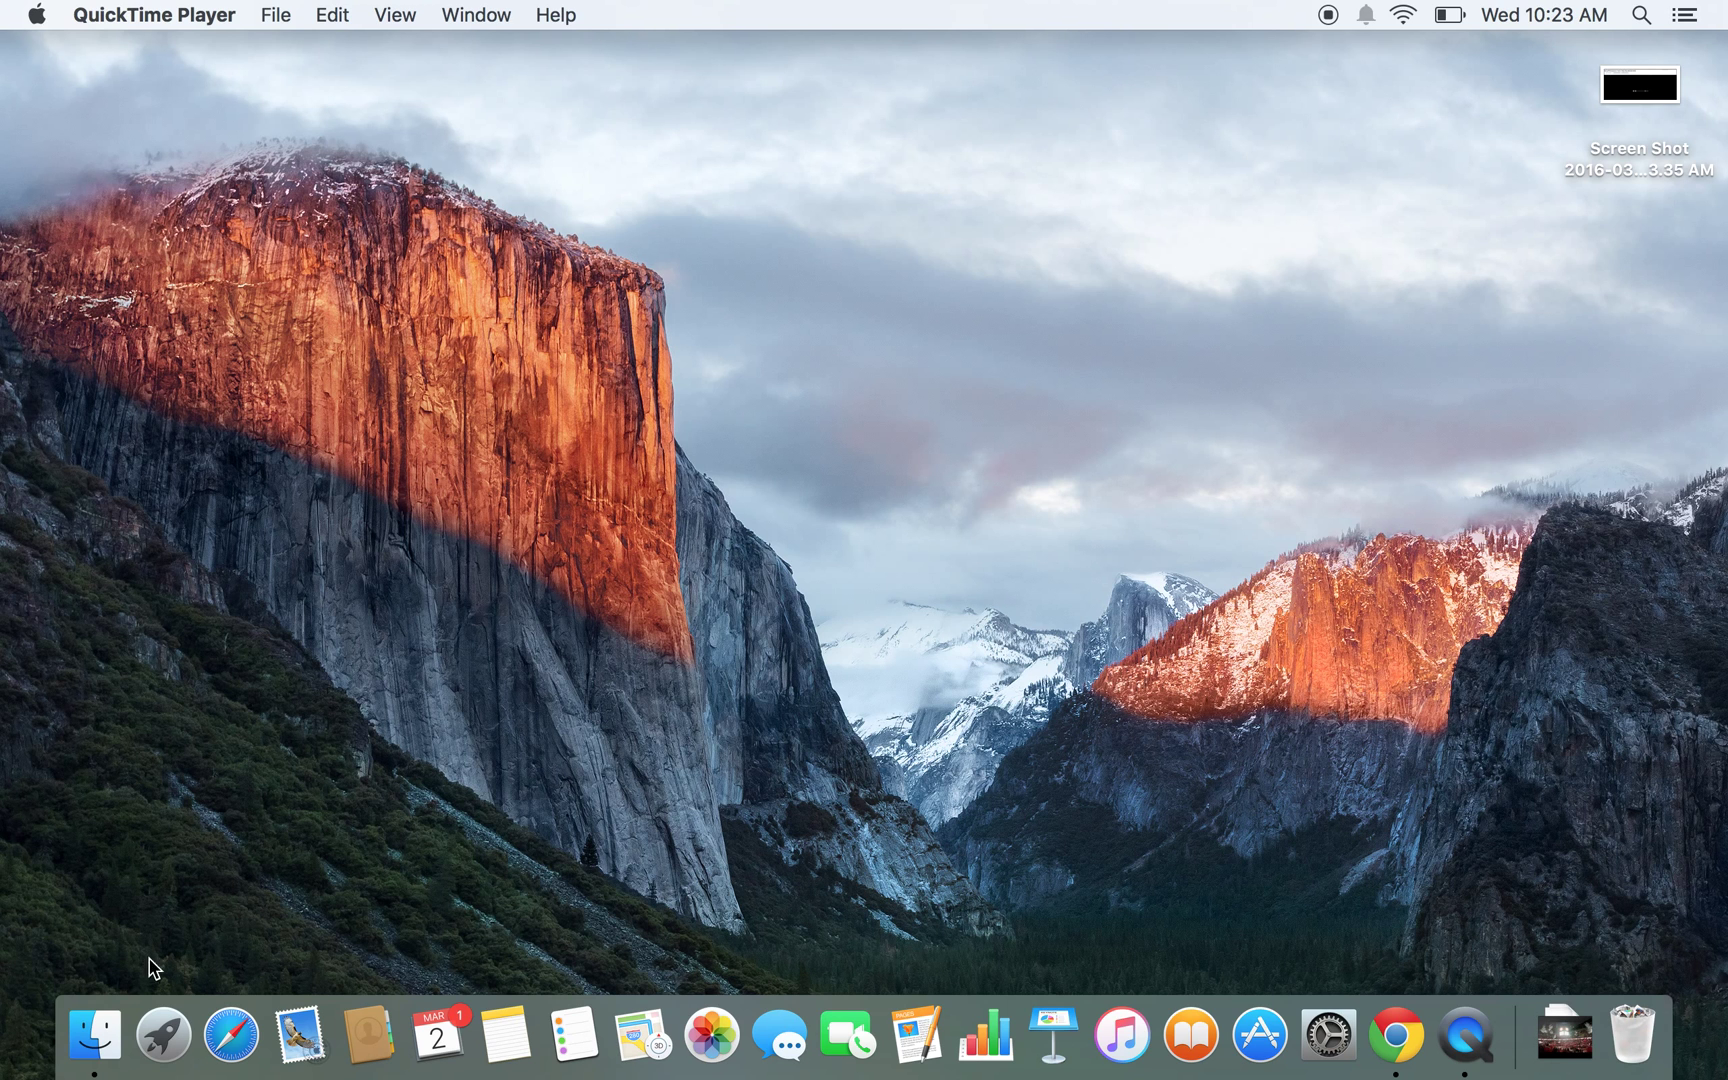
Drag iMovie from Finder's Applications folder into the Dock and launch it from there.
{"action": "left_click", "coordinate": [82, 1035]}
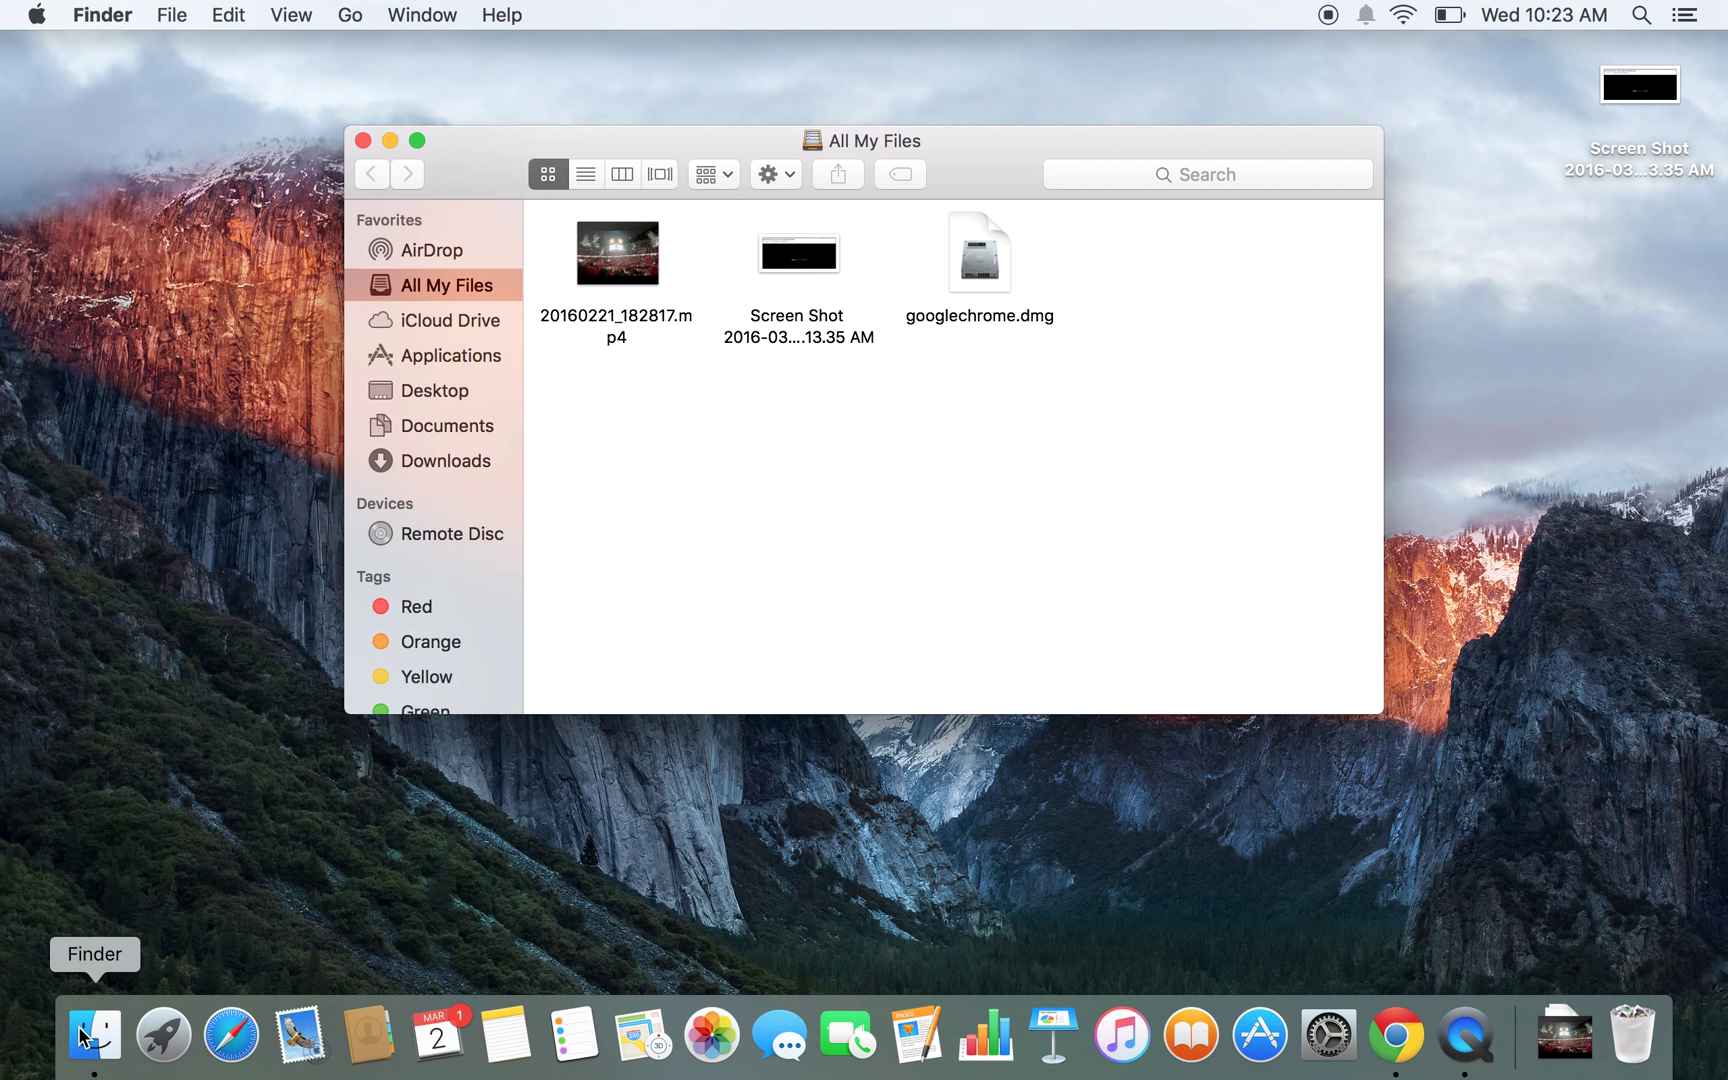
{"action": "left_click", "coordinate": [462, 358]}
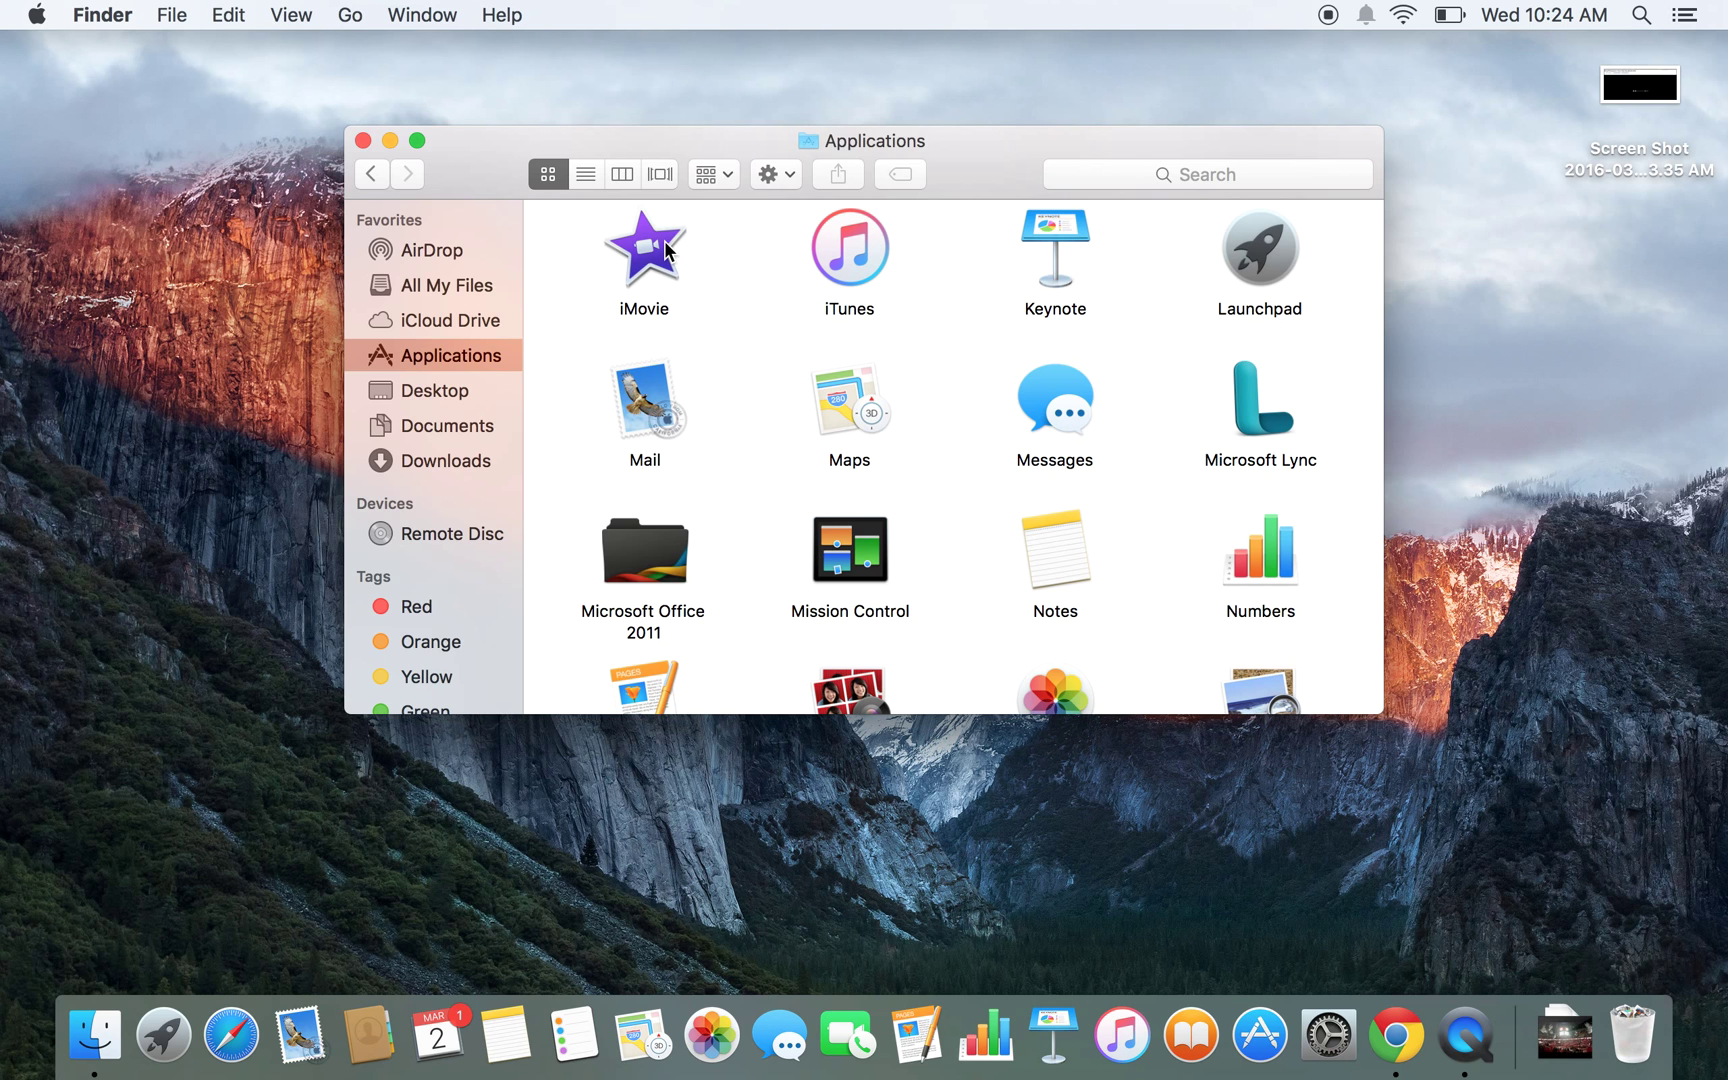
{"action": "left_click_drag", "start_coordinate": [664, 240], "coordinate": [960, 1032]}
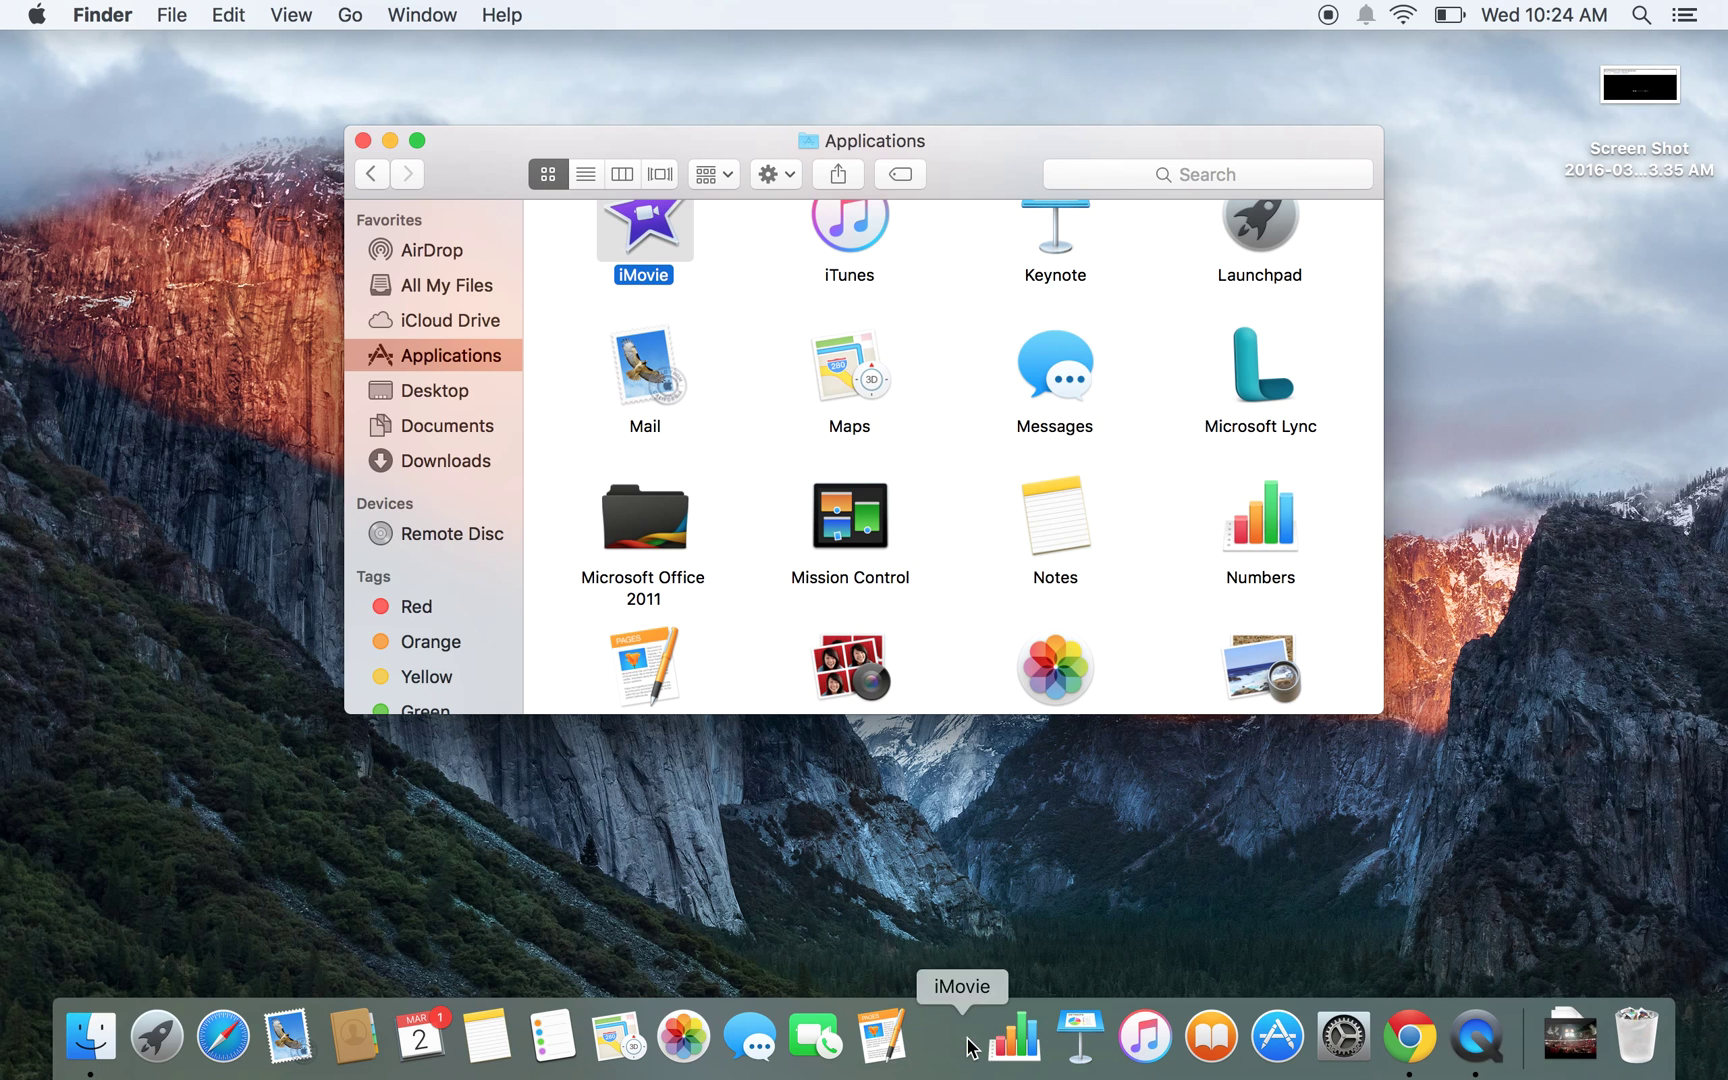
{"action": "left_click", "coordinate": [943, 1036]}
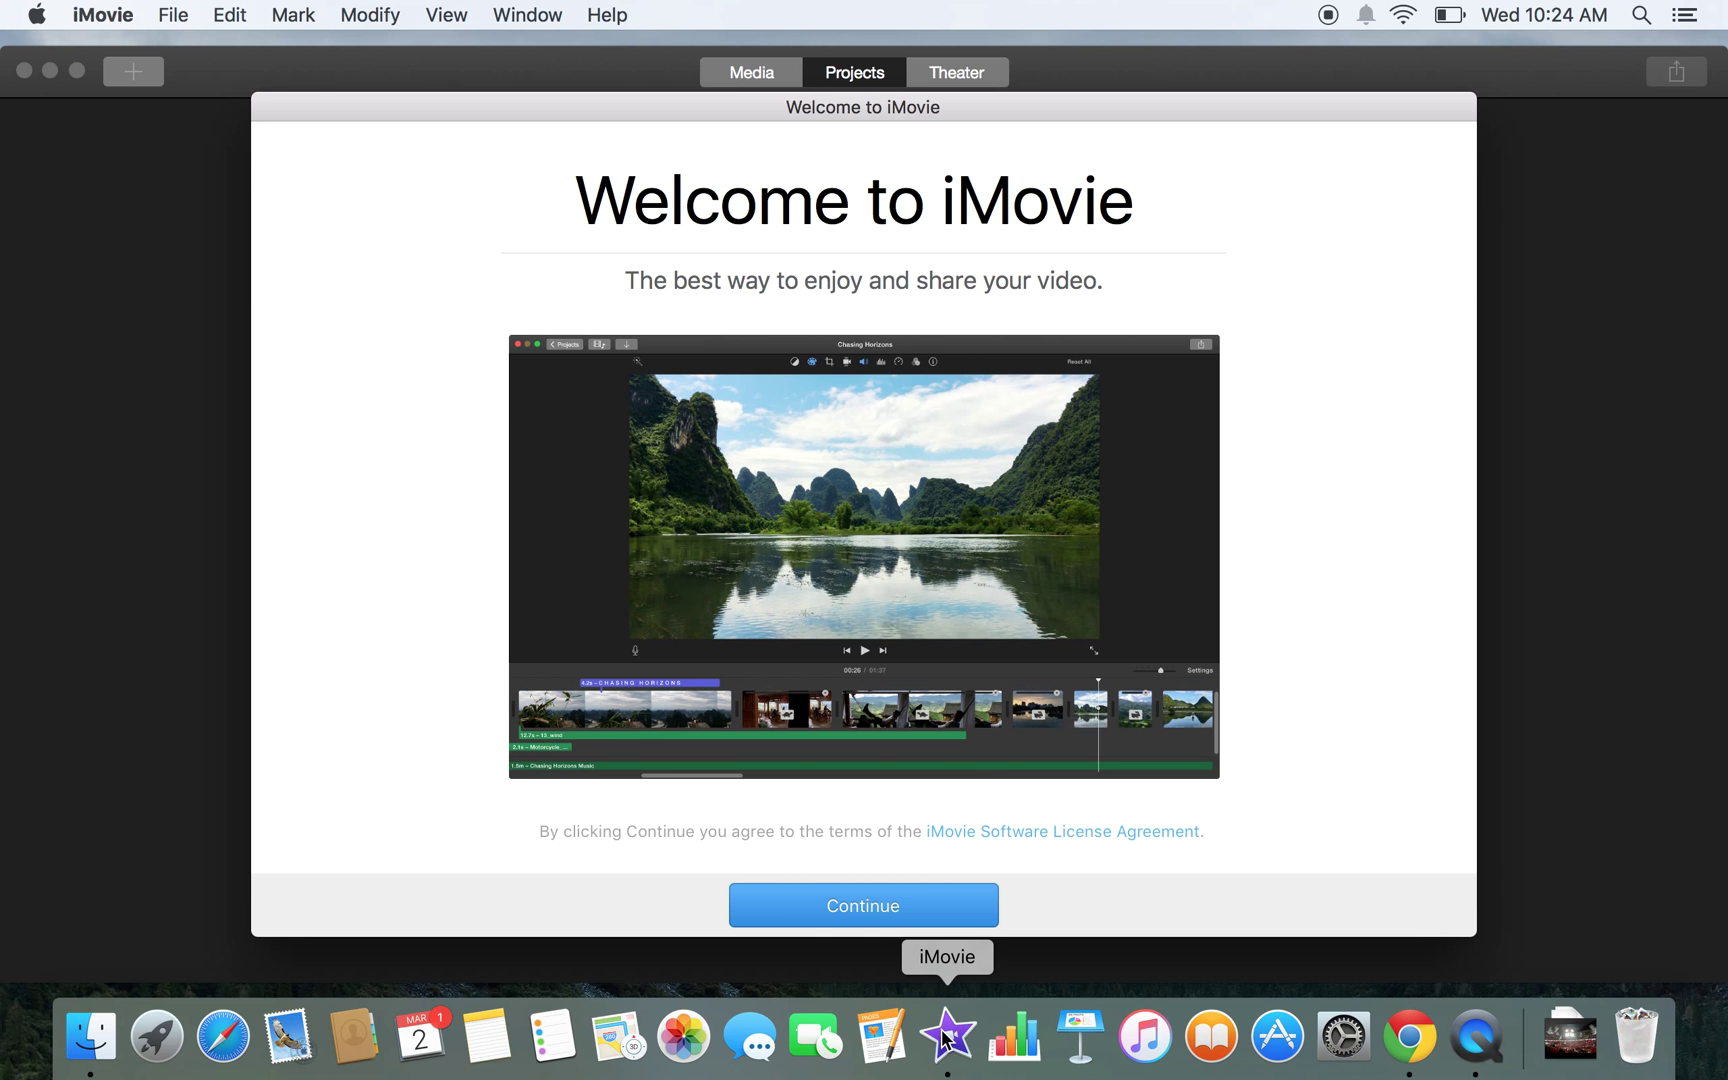
Dismiss the Welcome to iMovie pages and start a new movie project.
{"action": "left_click", "coordinate": [899, 909]}
{"action": "left_click", "coordinate": [898, 909]}
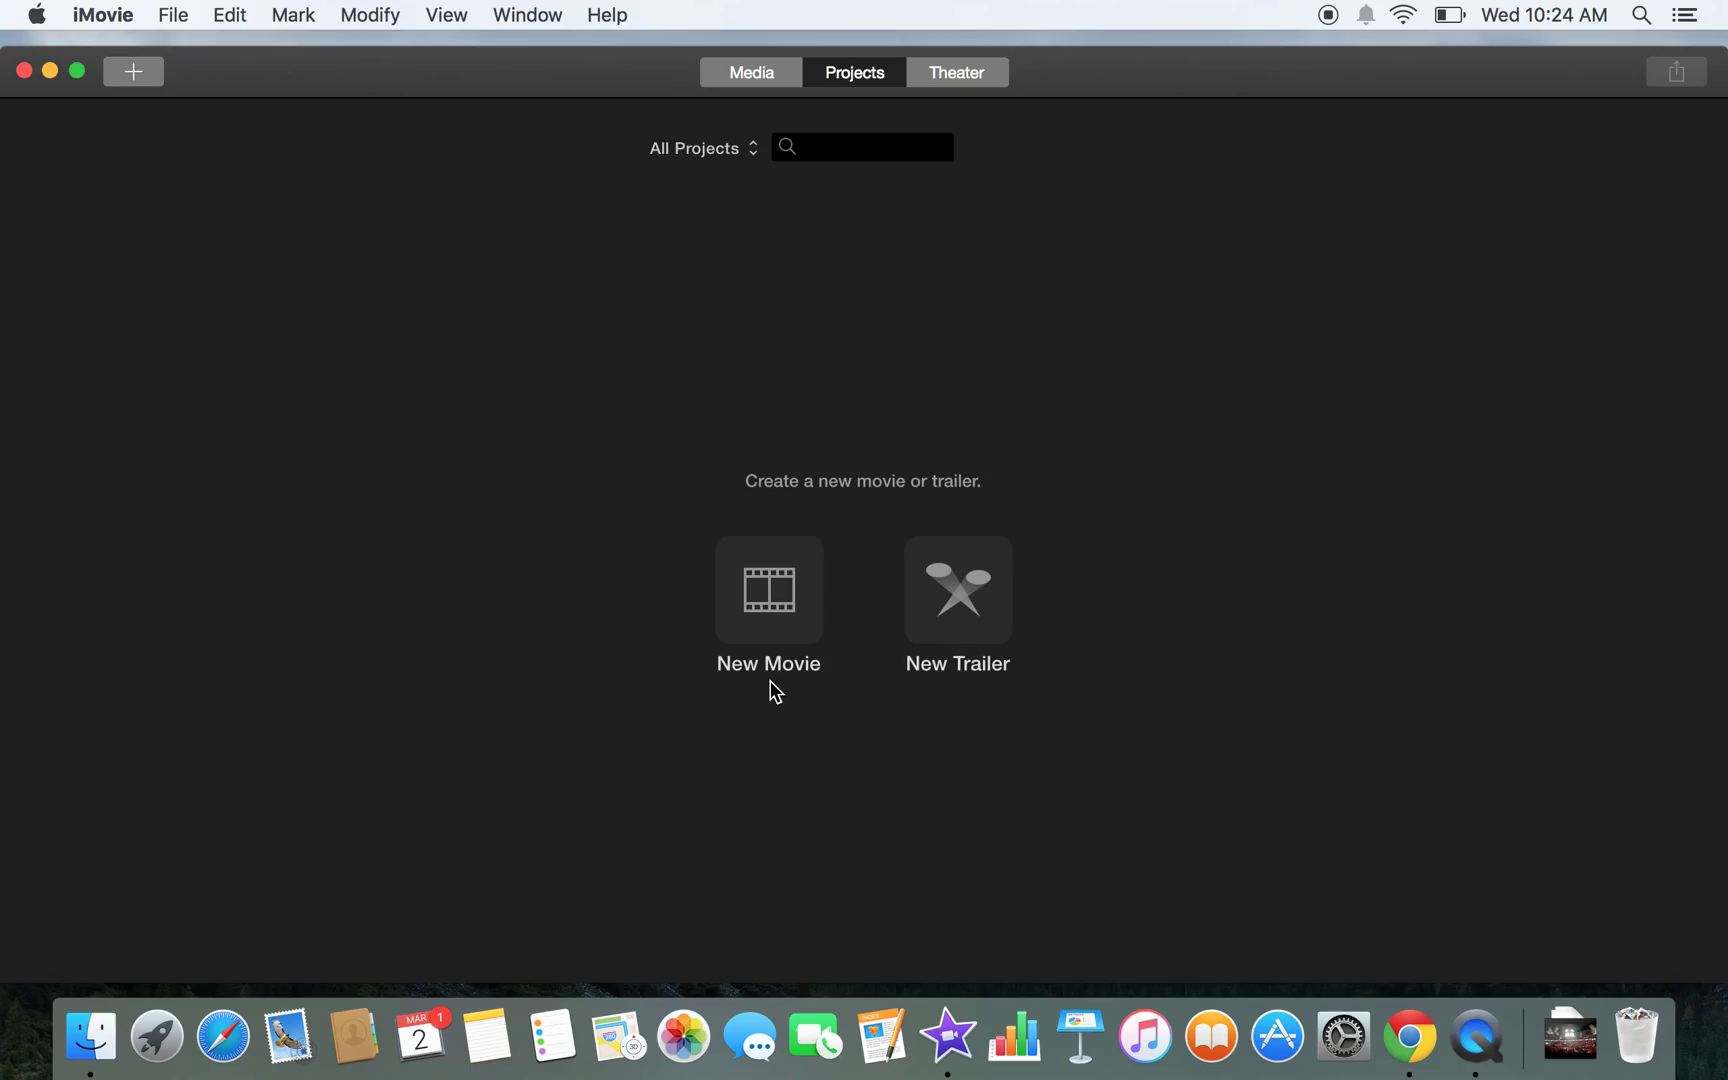
{"action": "left_click", "coordinate": [778, 601]}
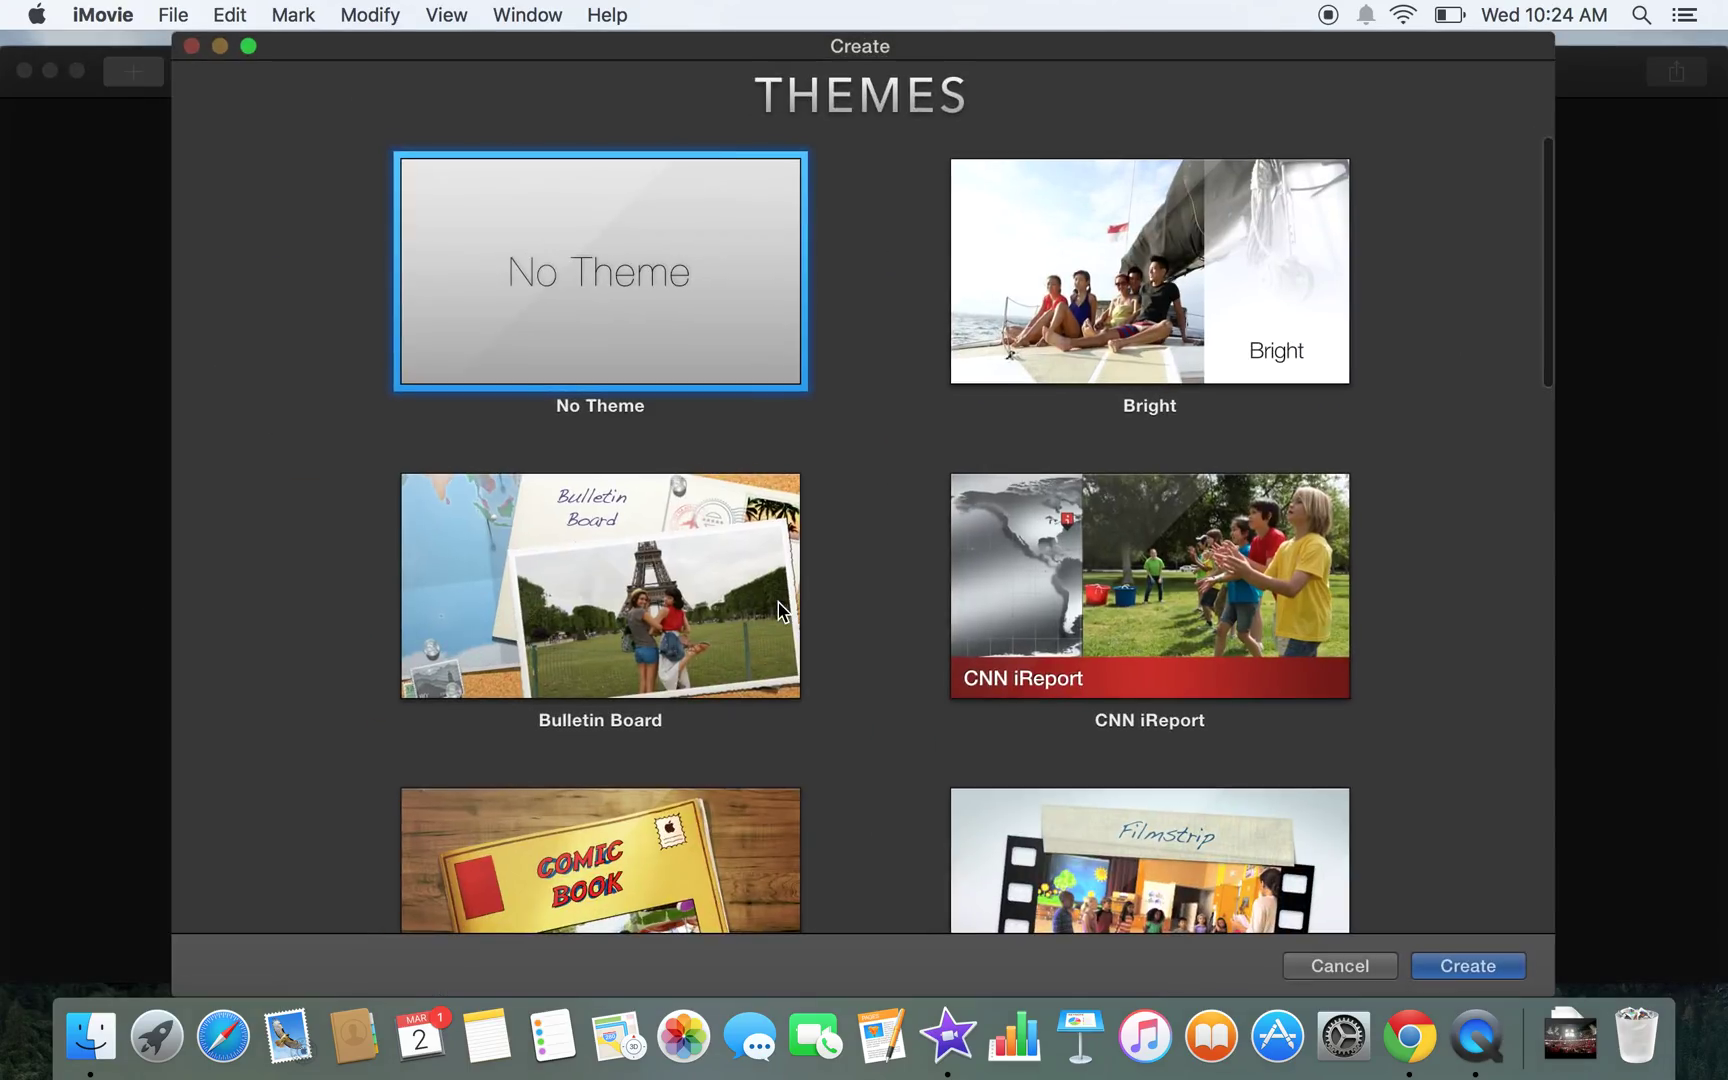
Create a No Theme movie and name it 'My edTPA Video Clip #1'.
{"action": "mouse_move", "coordinate": [780, 611]}
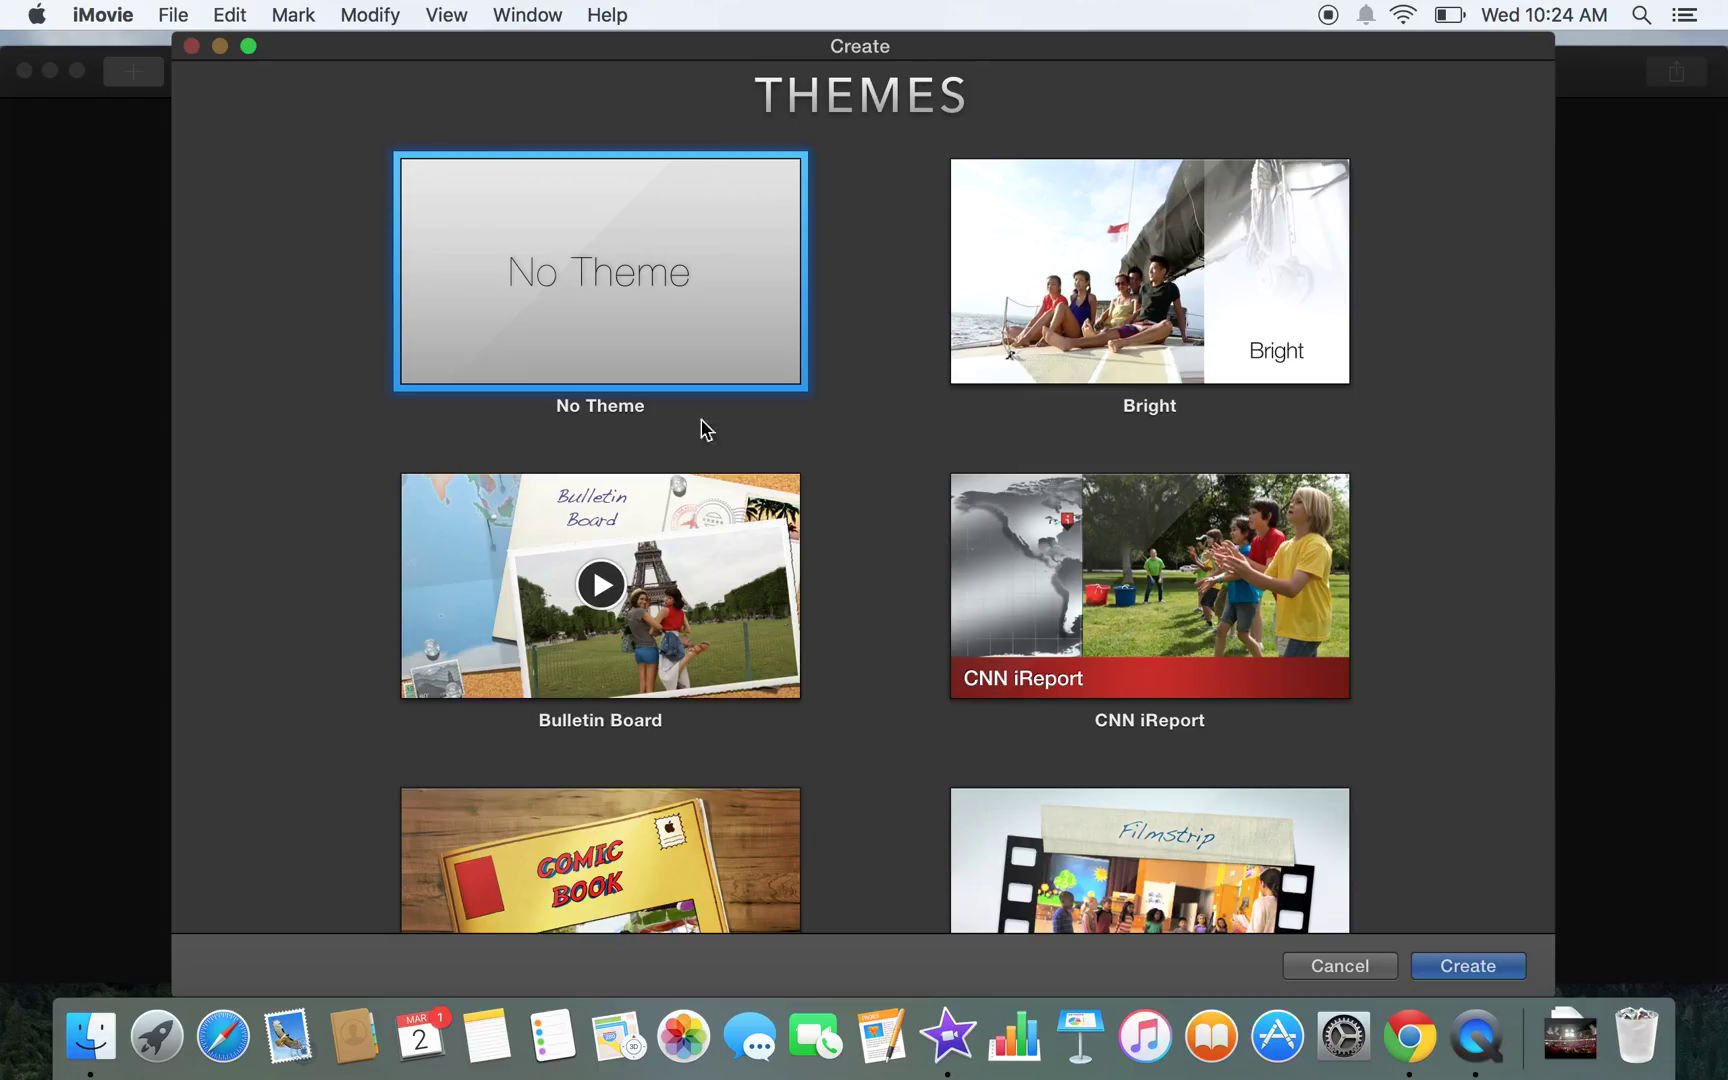
{"action": "left_click", "coordinate": [1466, 972]}
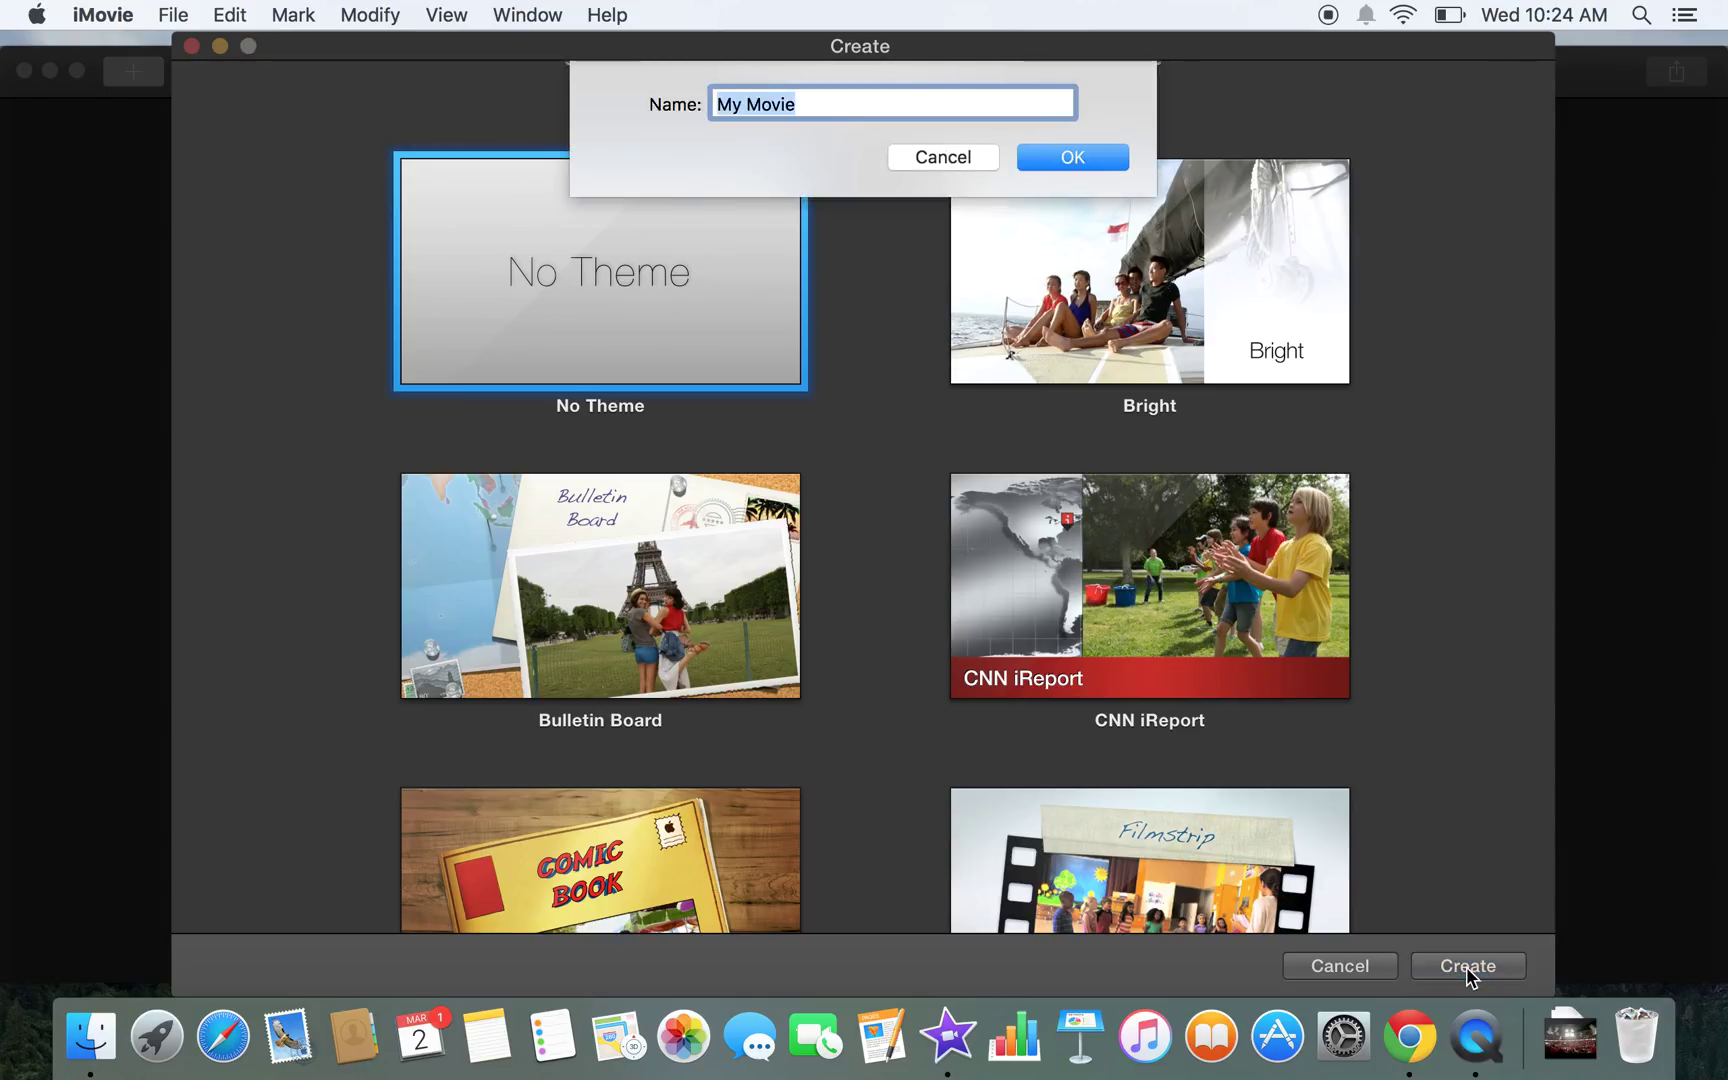
{"action": "type", "text": "My e"}
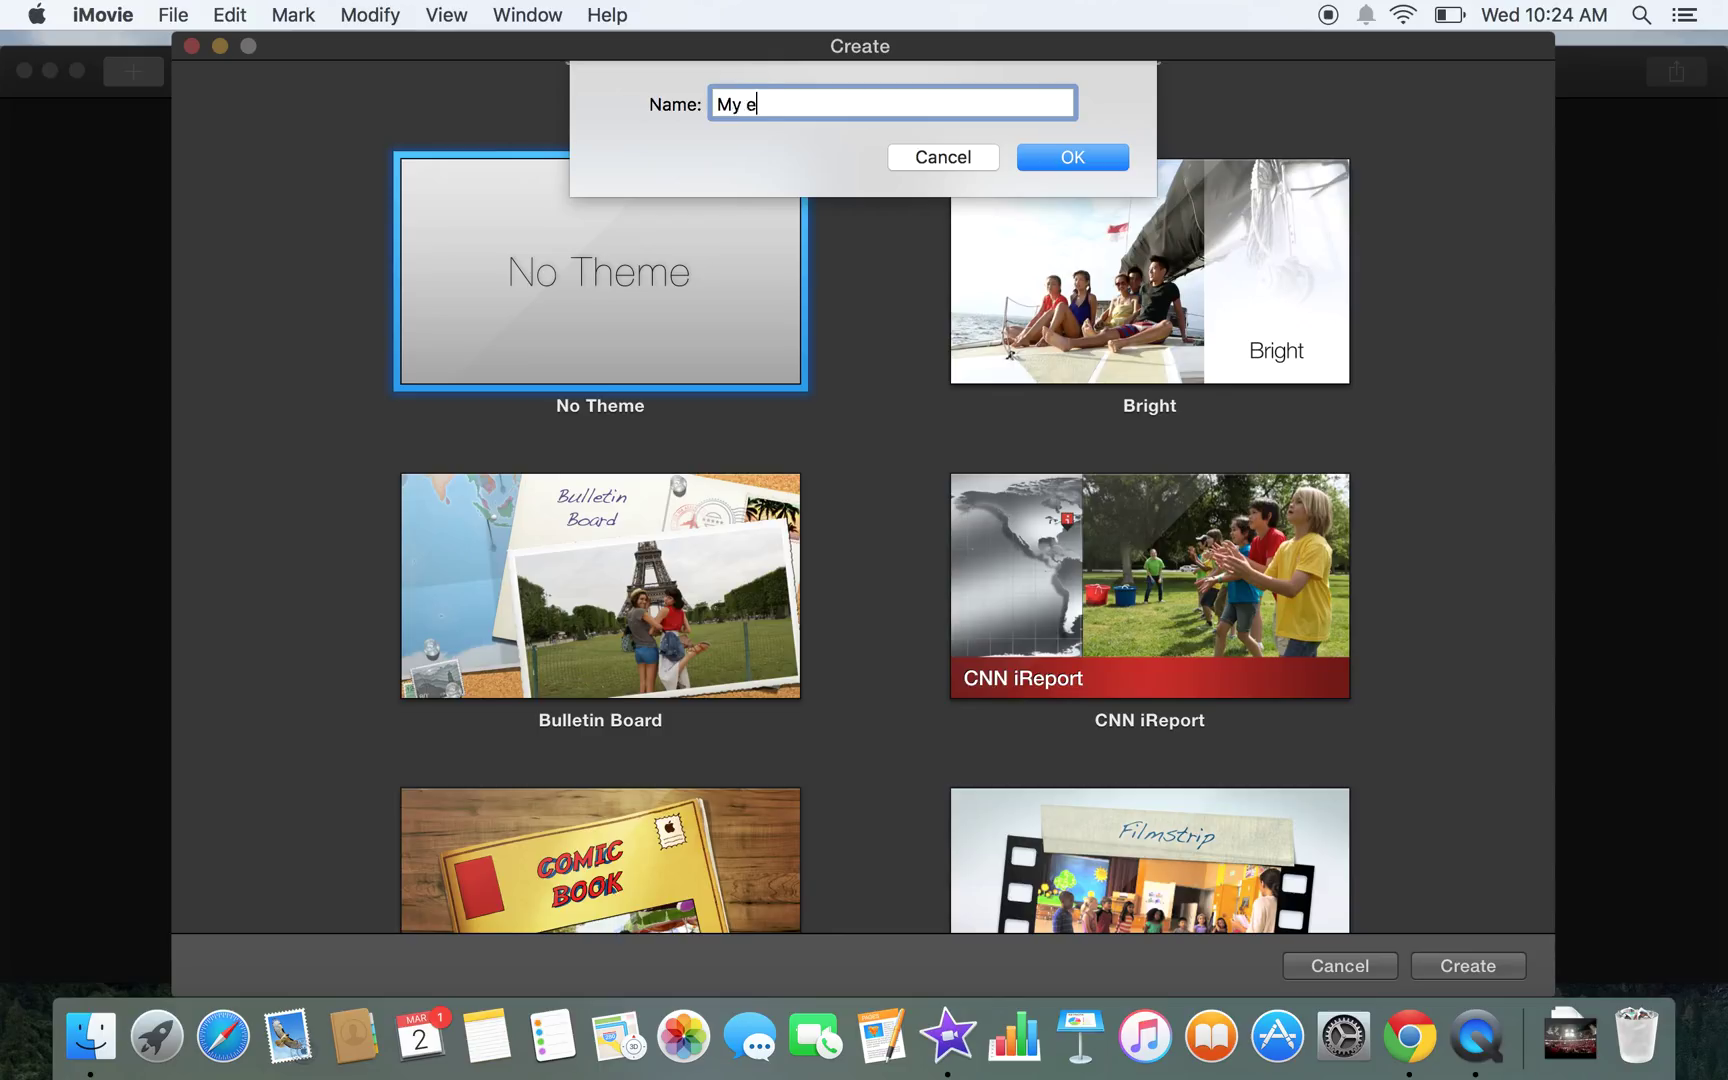
{"action": "type", "text": "dTPA Video Clip #1"}
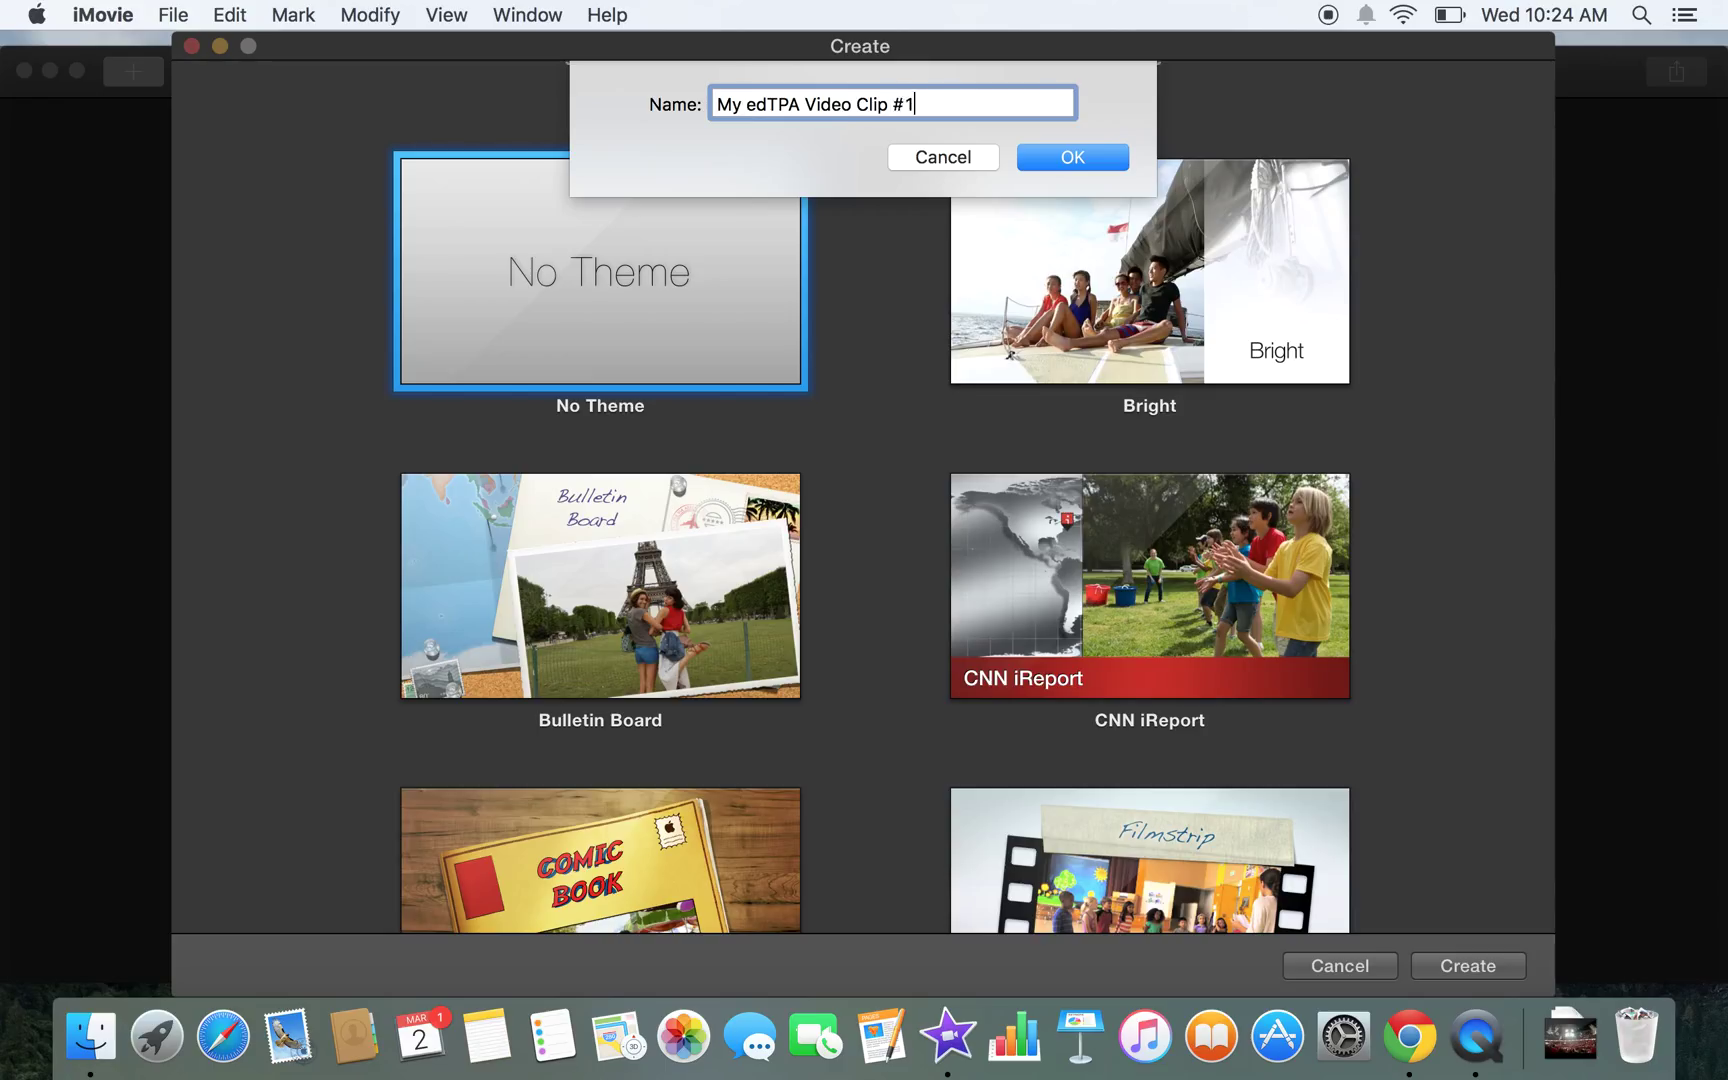
{"action": "left_click", "coordinate": [1098, 160]}
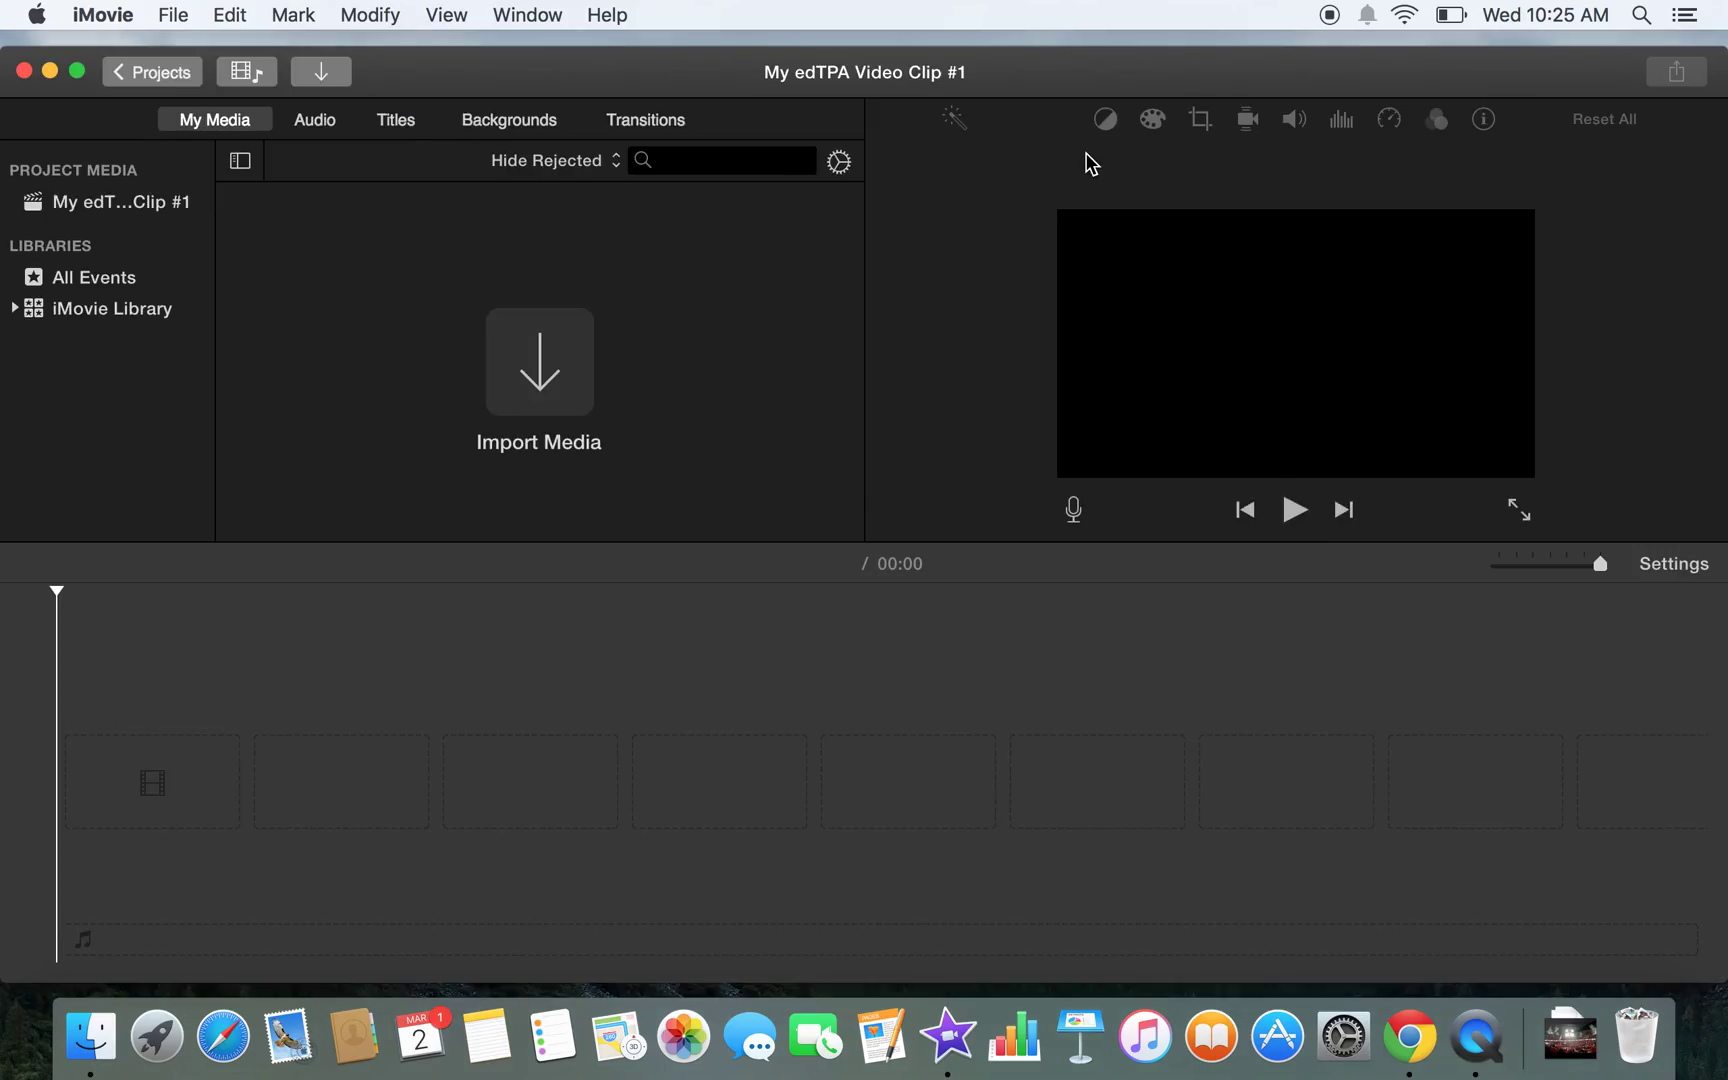
Import 20160221_182817.mp4 from the home folder's Downloads into the project media.
{"action": "left_click", "coordinate": [562, 360]}
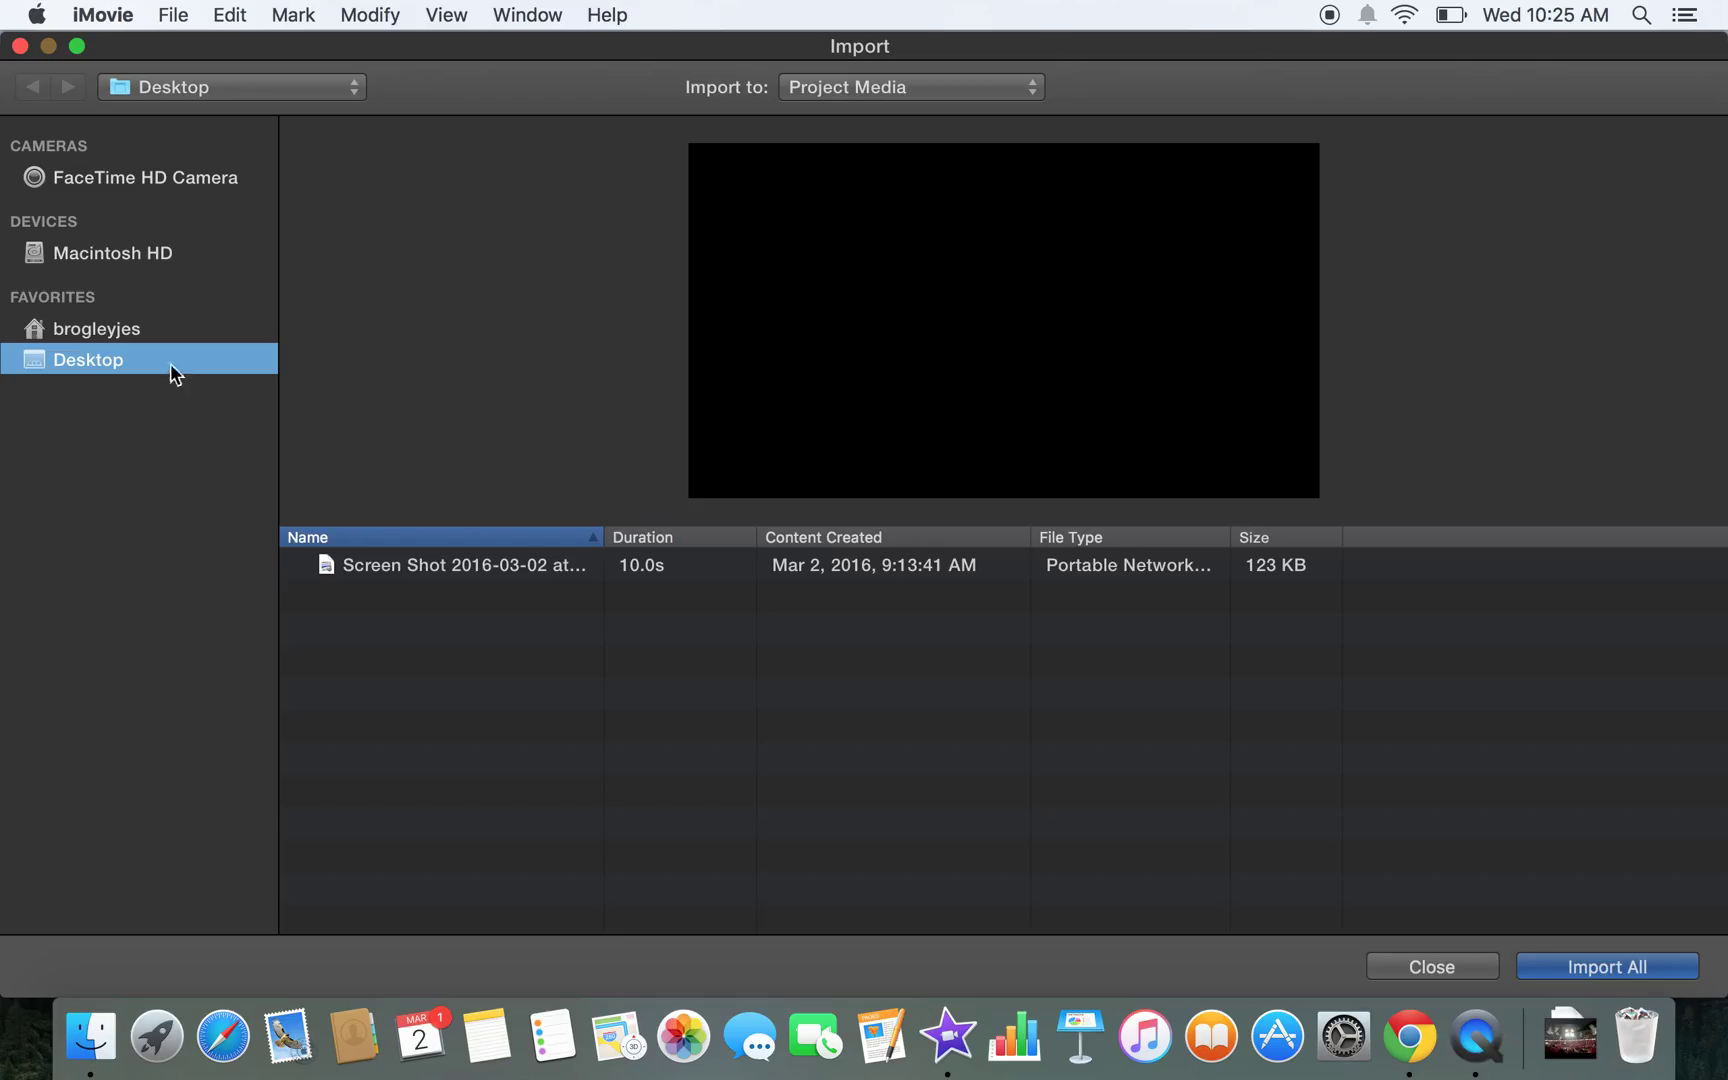
{"action": "left_click", "coordinate": [134, 262]}
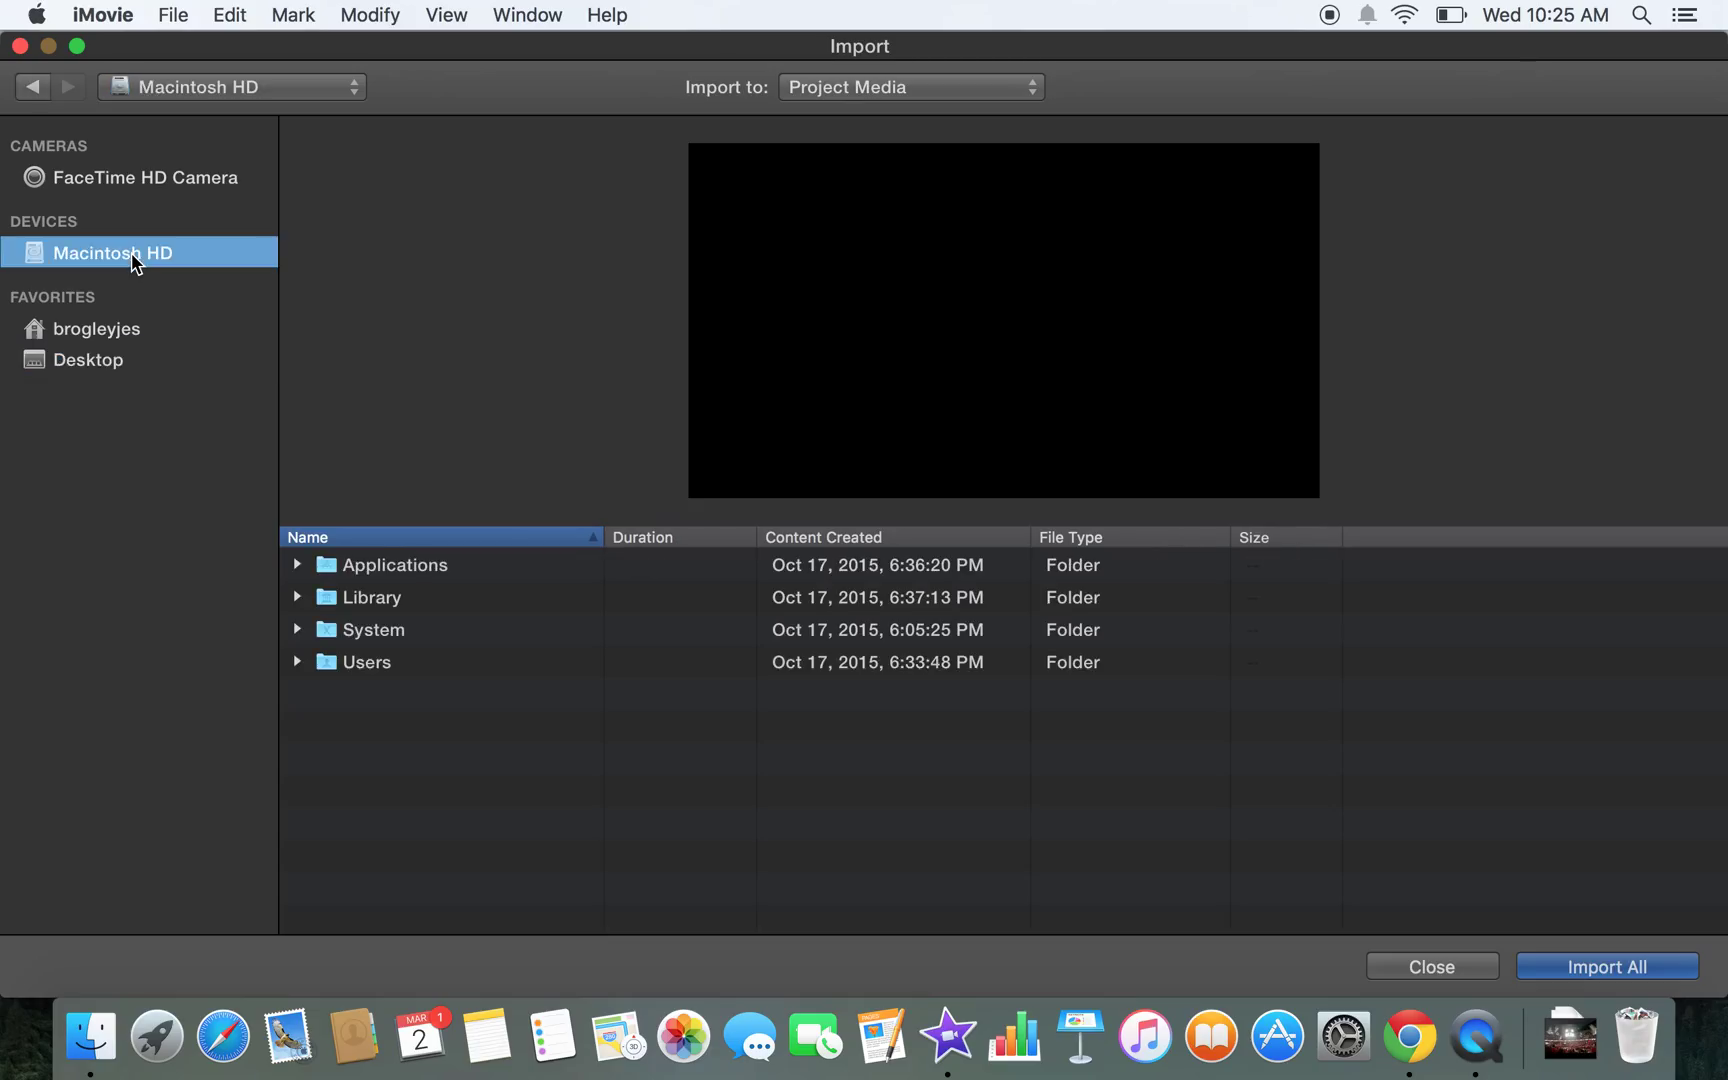
{"action": "left_click", "coordinate": [90, 340]}
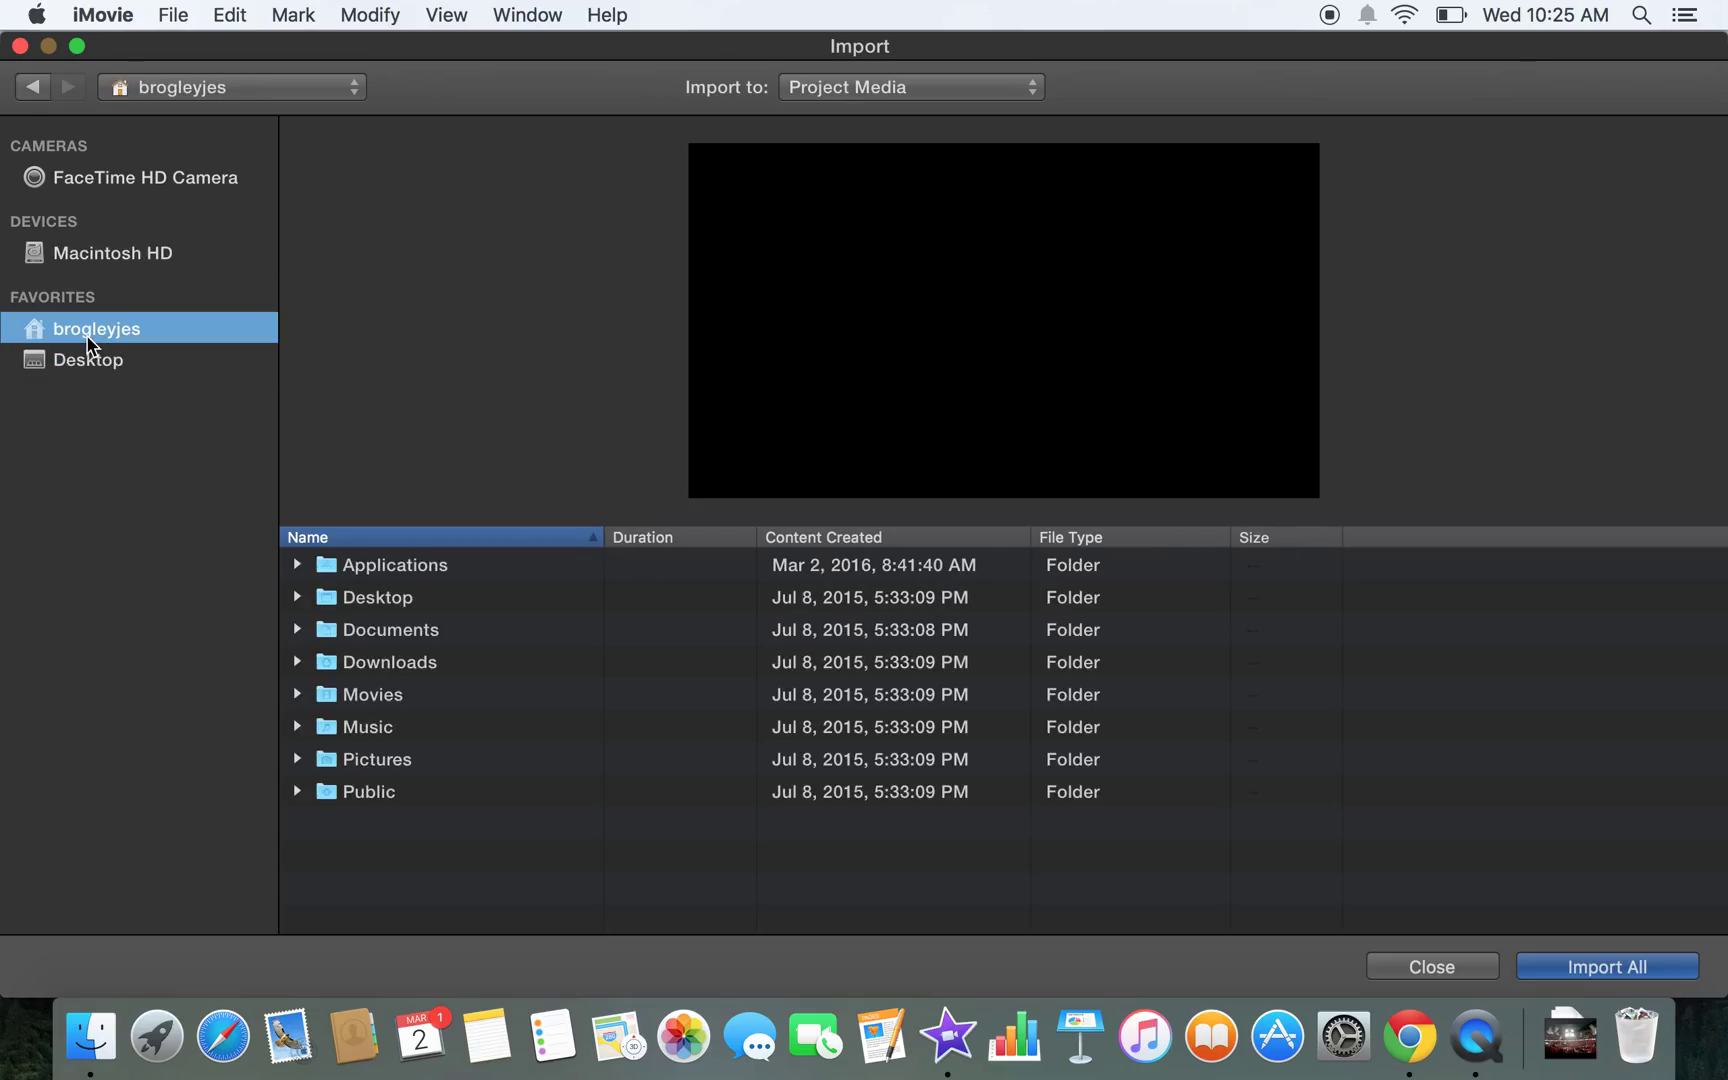
{"action": "double_click", "coordinate": [420, 665]}
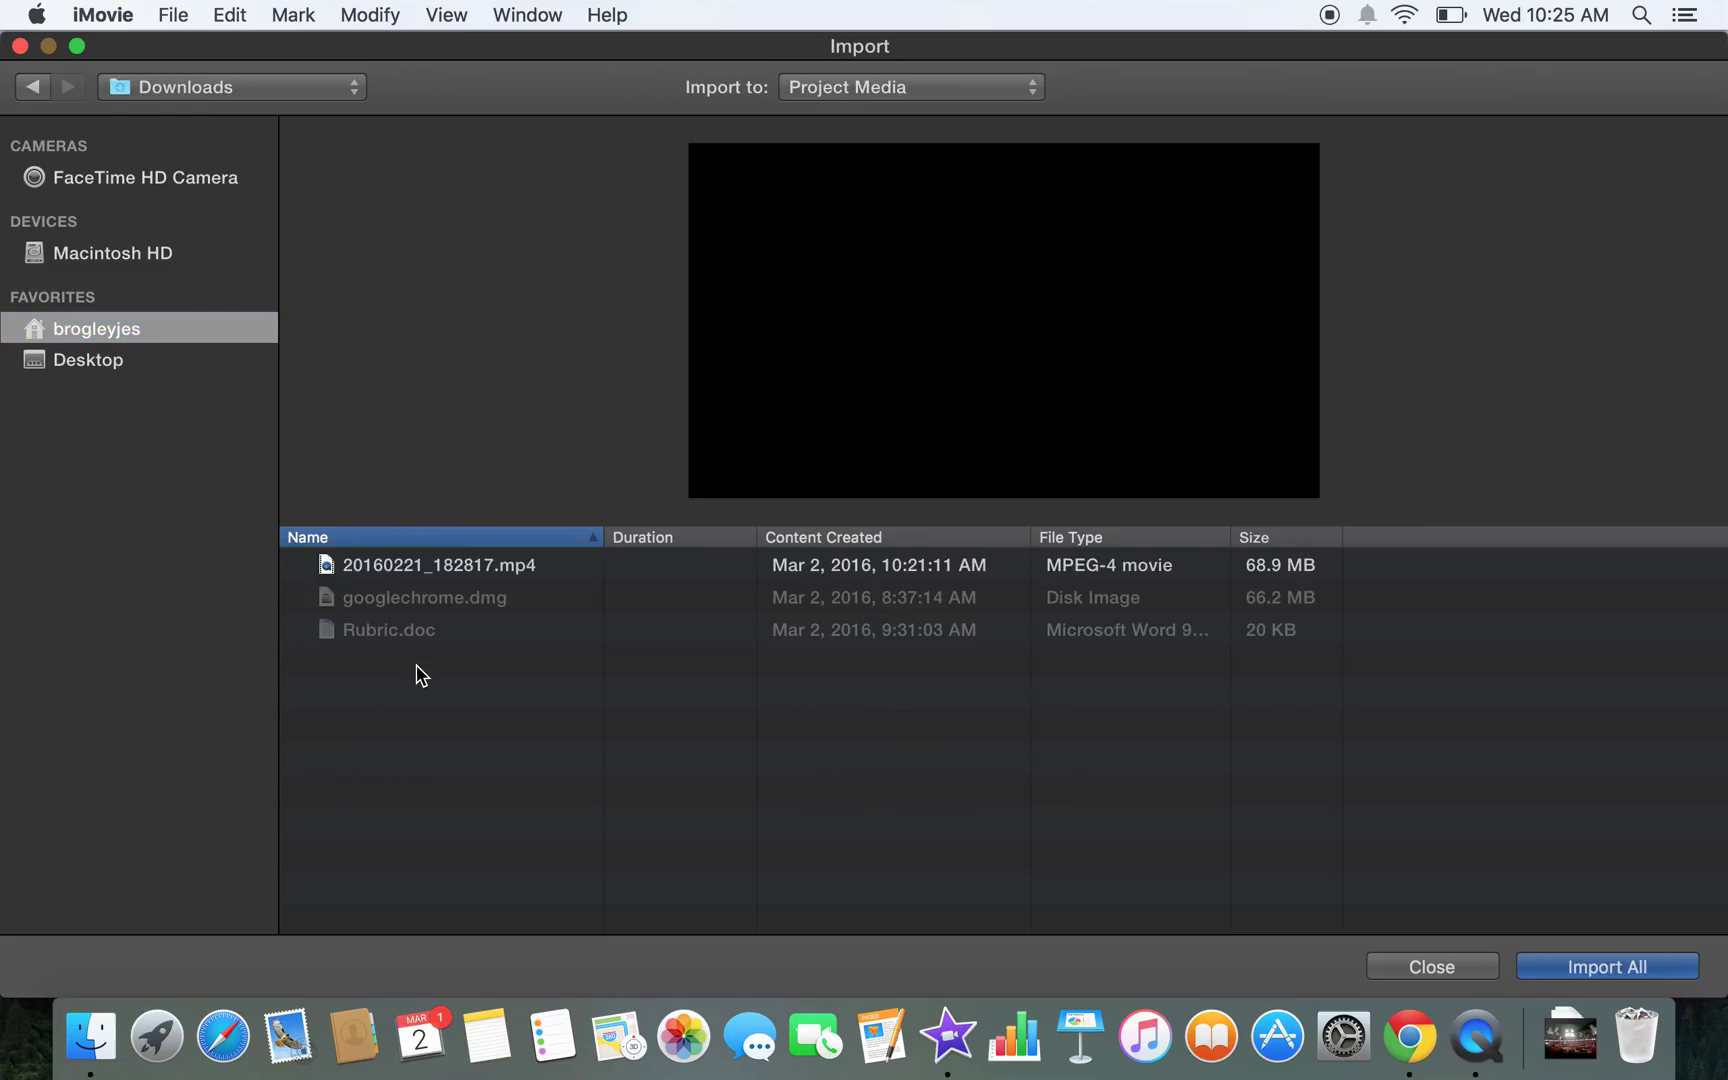
{"action": "left_click", "coordinate": [462, 570]}
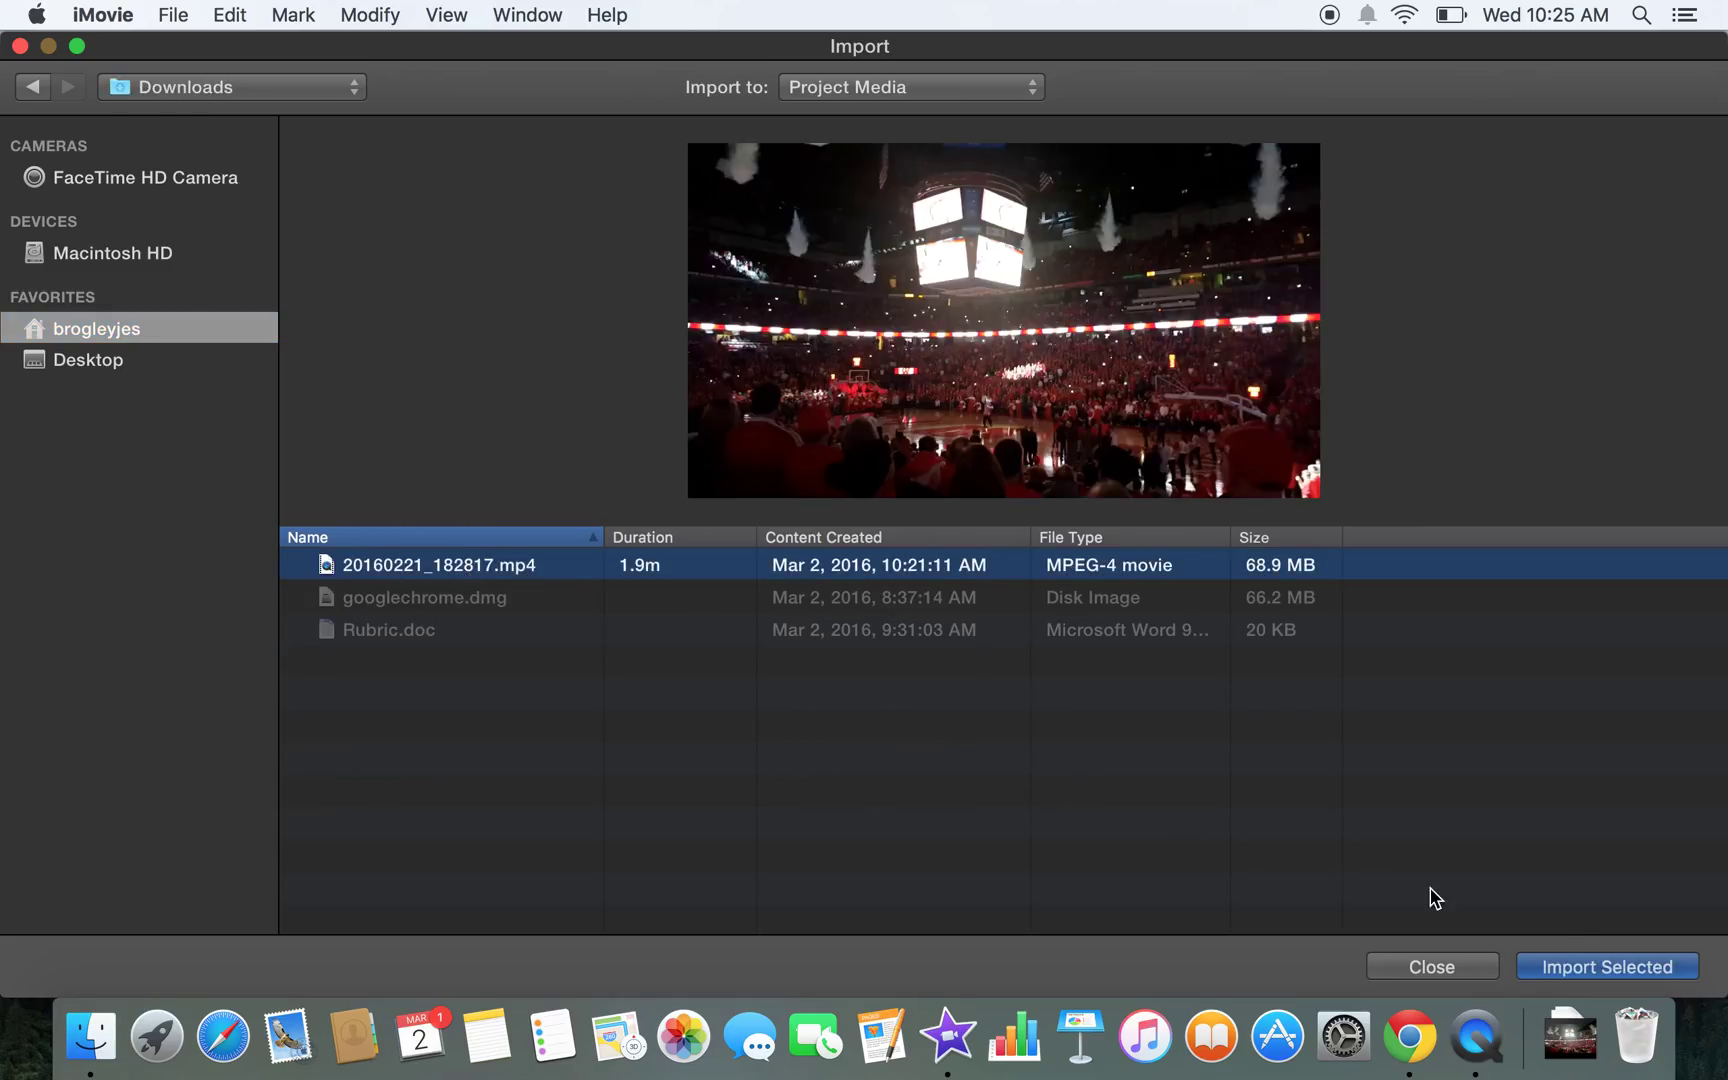
{"action": "left_click", "coordinate": [1577, 965]}
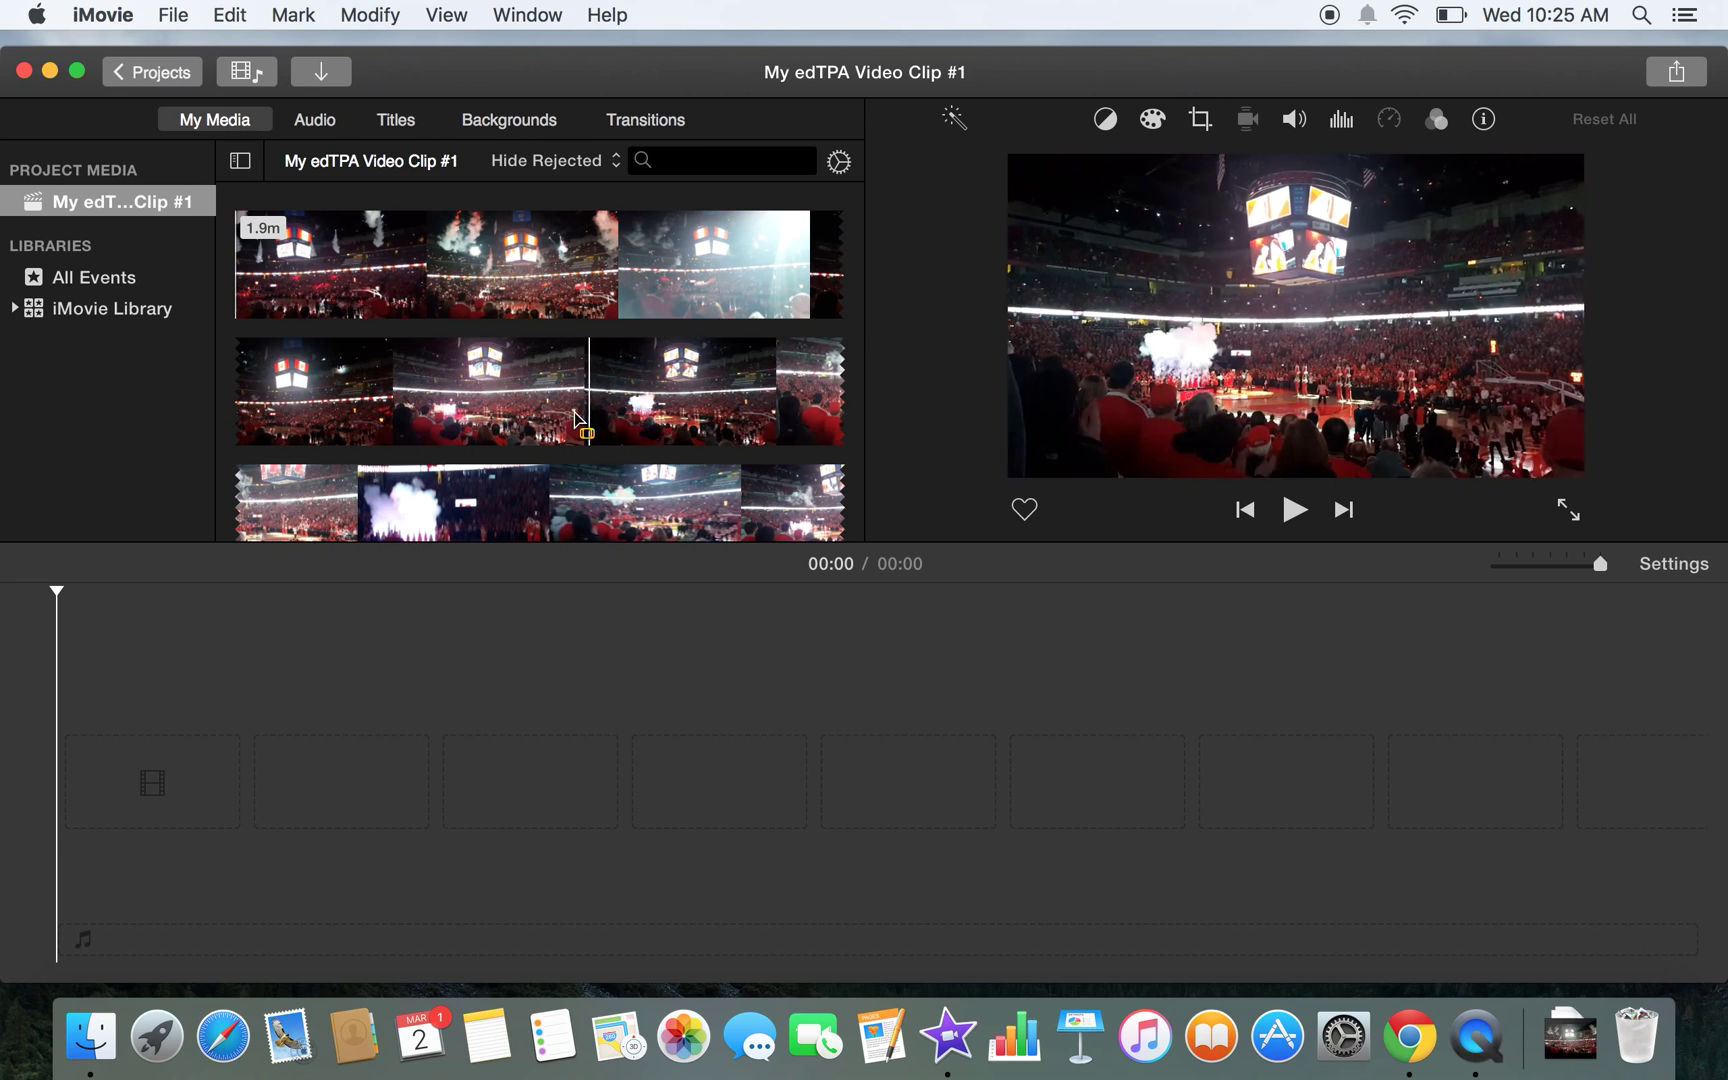
Mark a roughly 5.1-second range of the arena footage in the media browser and play it.
{"action": "left_click_drag", "start_coordinate": [233, 262], "coordinate": [443, 338]}
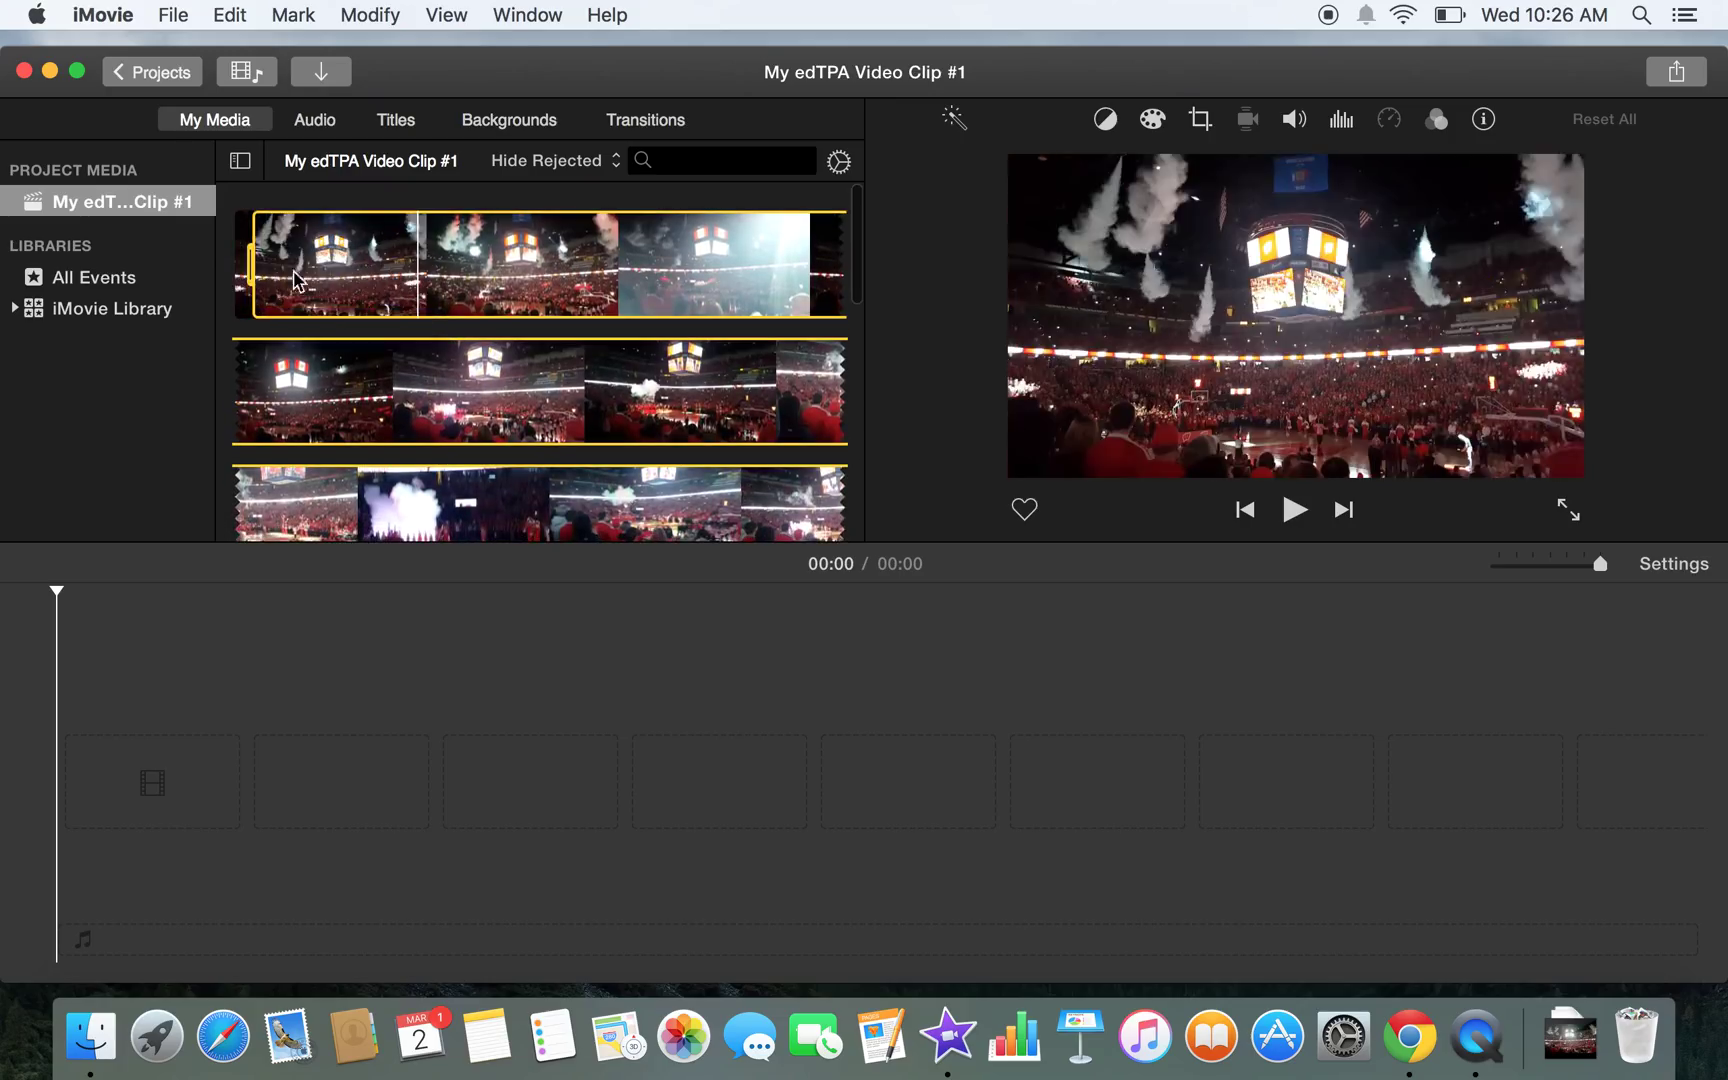
{"action": "left_click", "coordinate": [296, 203]}
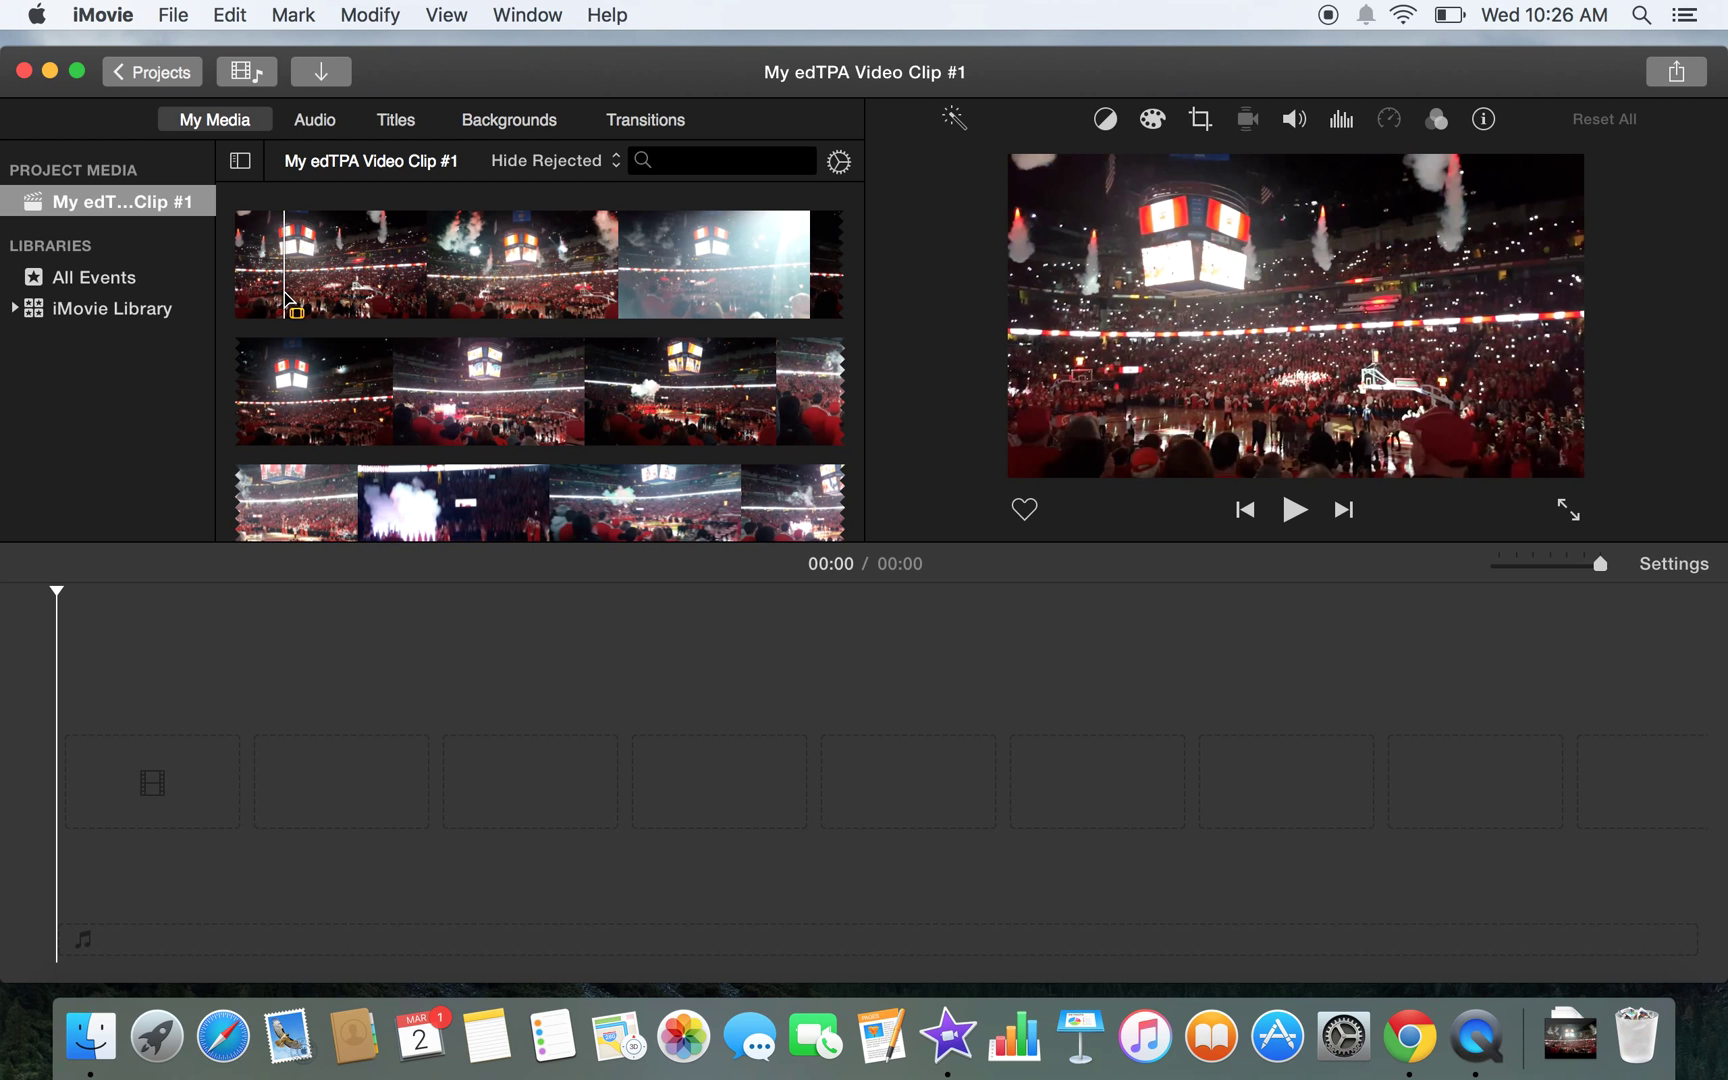
{"action": "left_click_drag", "start_coordinate": [285, 298], "coordinate": [688, 312]}
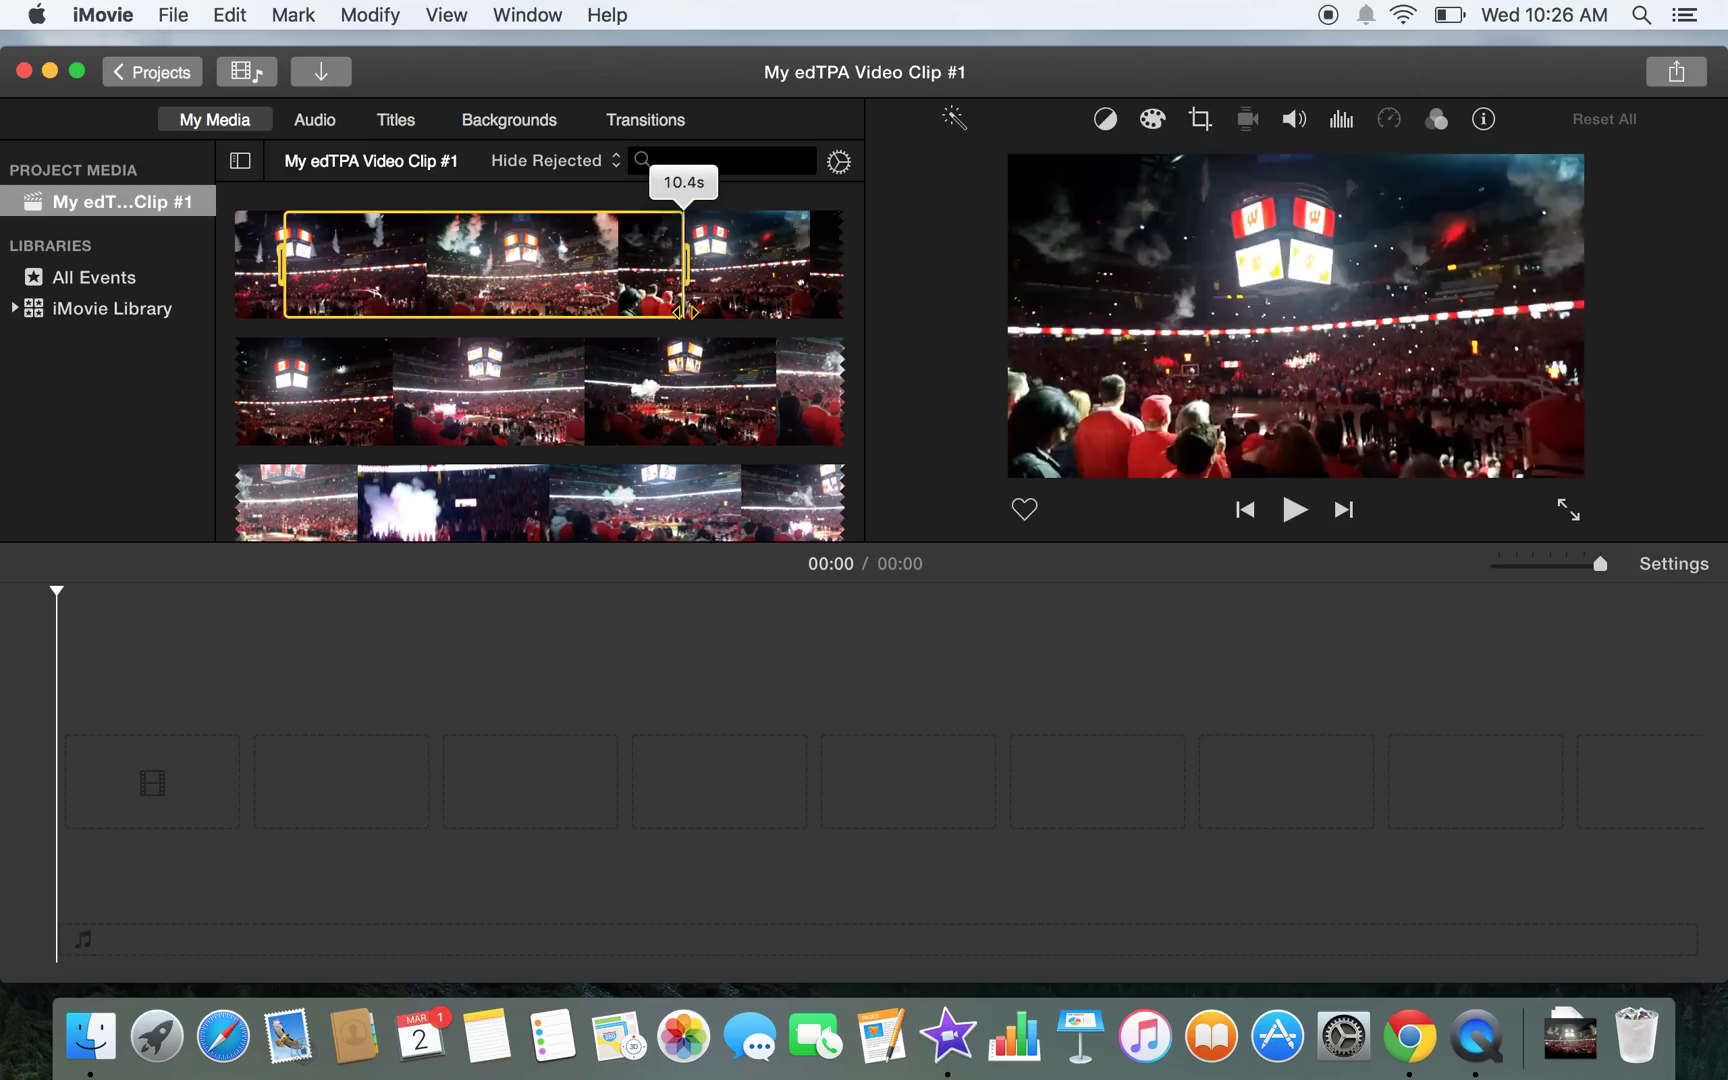
{"action": "left_click_drag", "start_coordinate": [688, 312], "coordinate": [688, 312]}
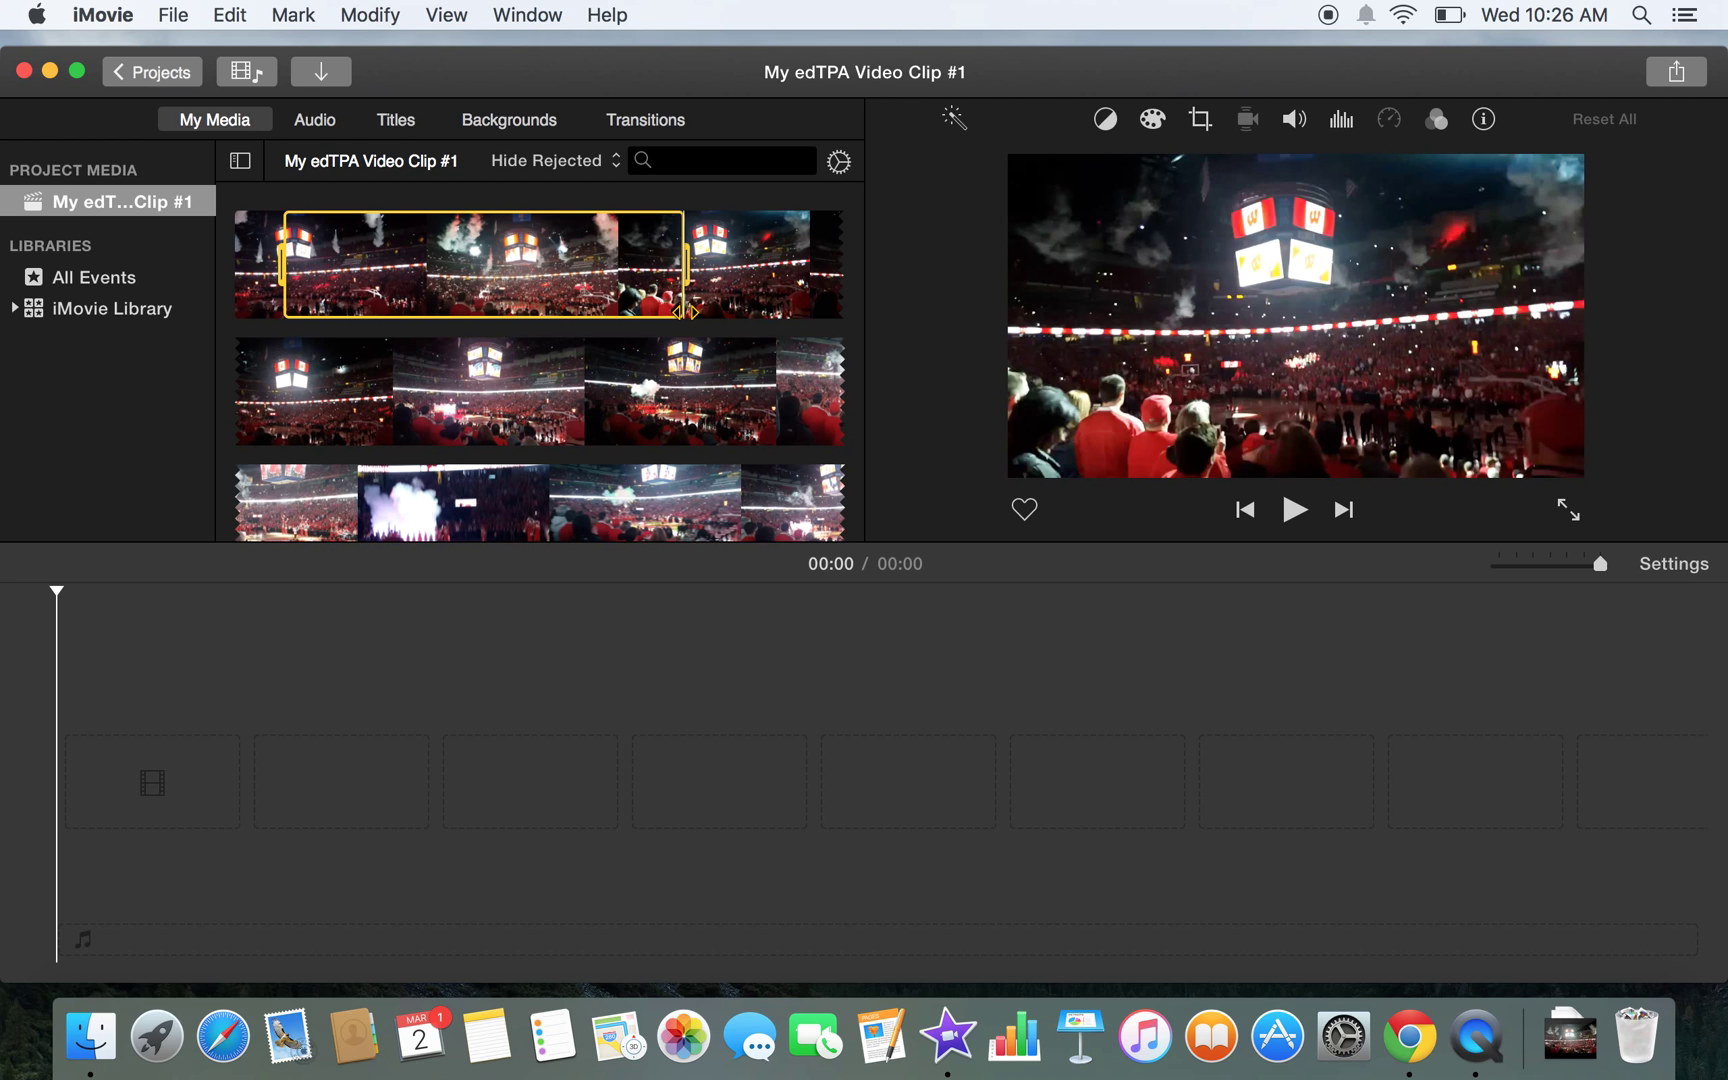
{"action": "left_click_drag", "start_coordinate": [688, 312], "coordinate": [740, 490]}
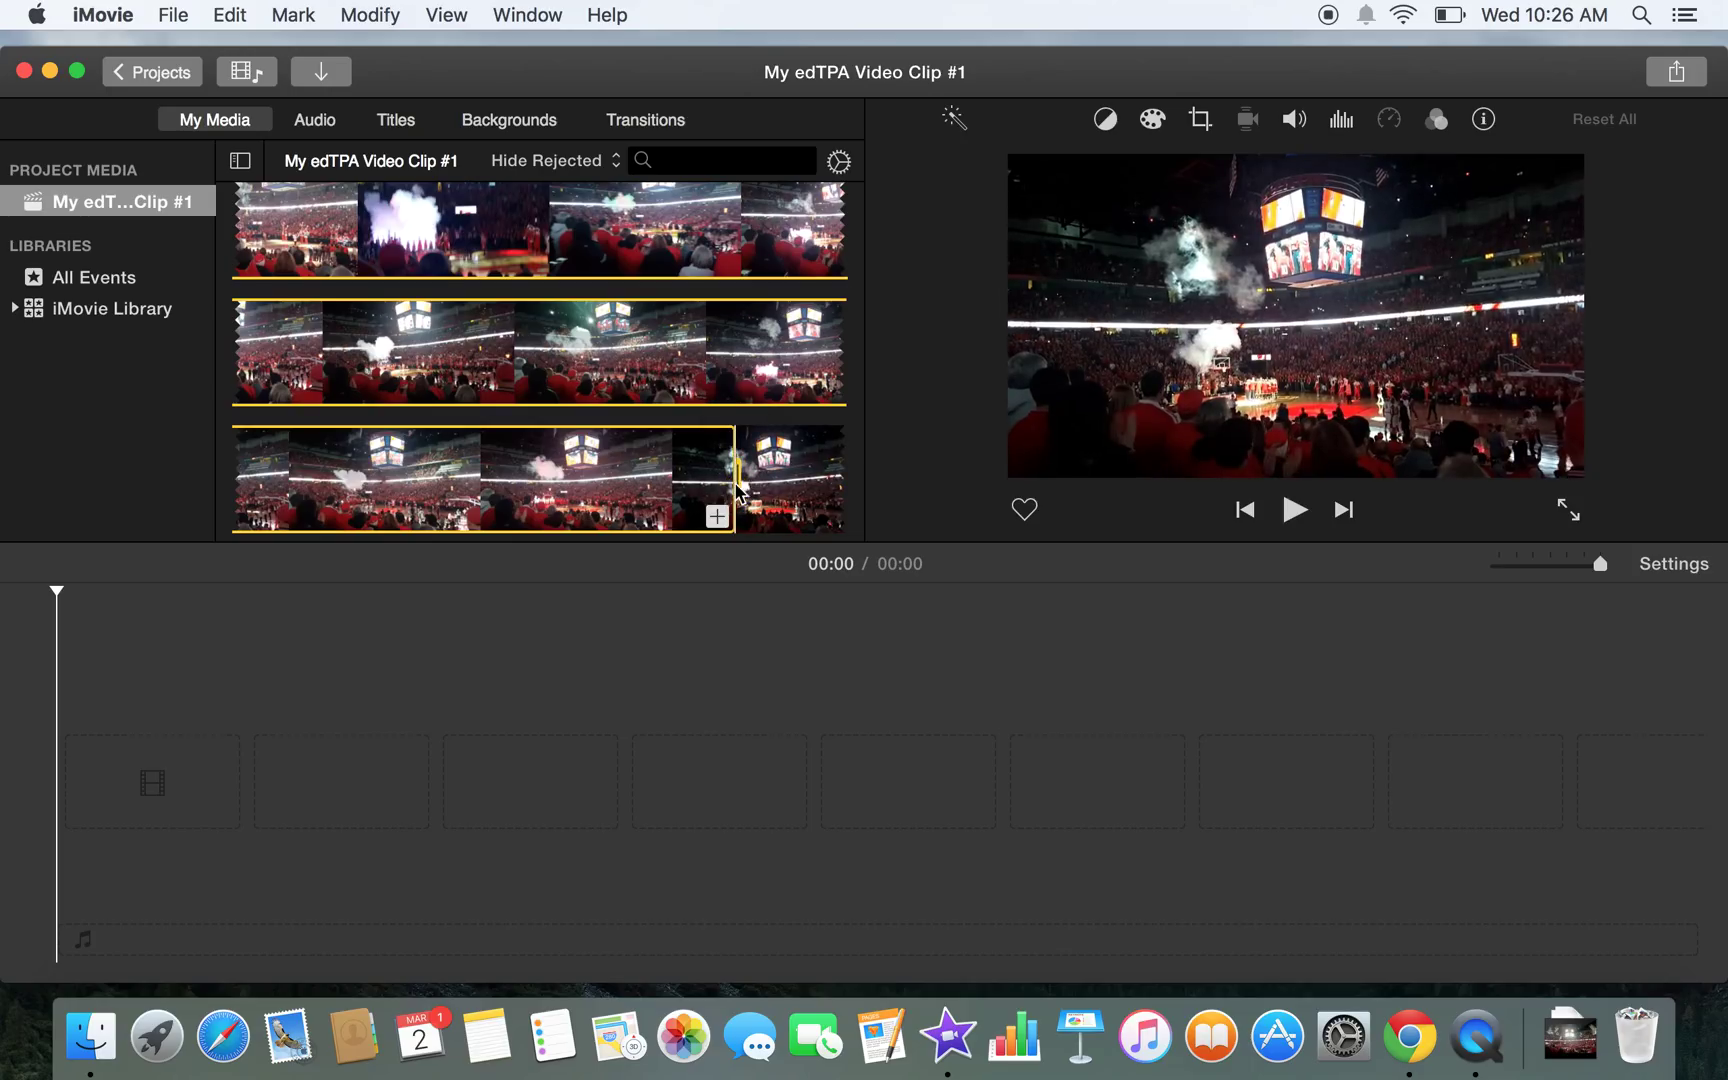
{"action": "left_click", "coordinate": [1298, 512]}
Select a 44.2-second stretch across the browser clips and preview it.
{"action": "left_click", "coordinate": [1296, 511]}
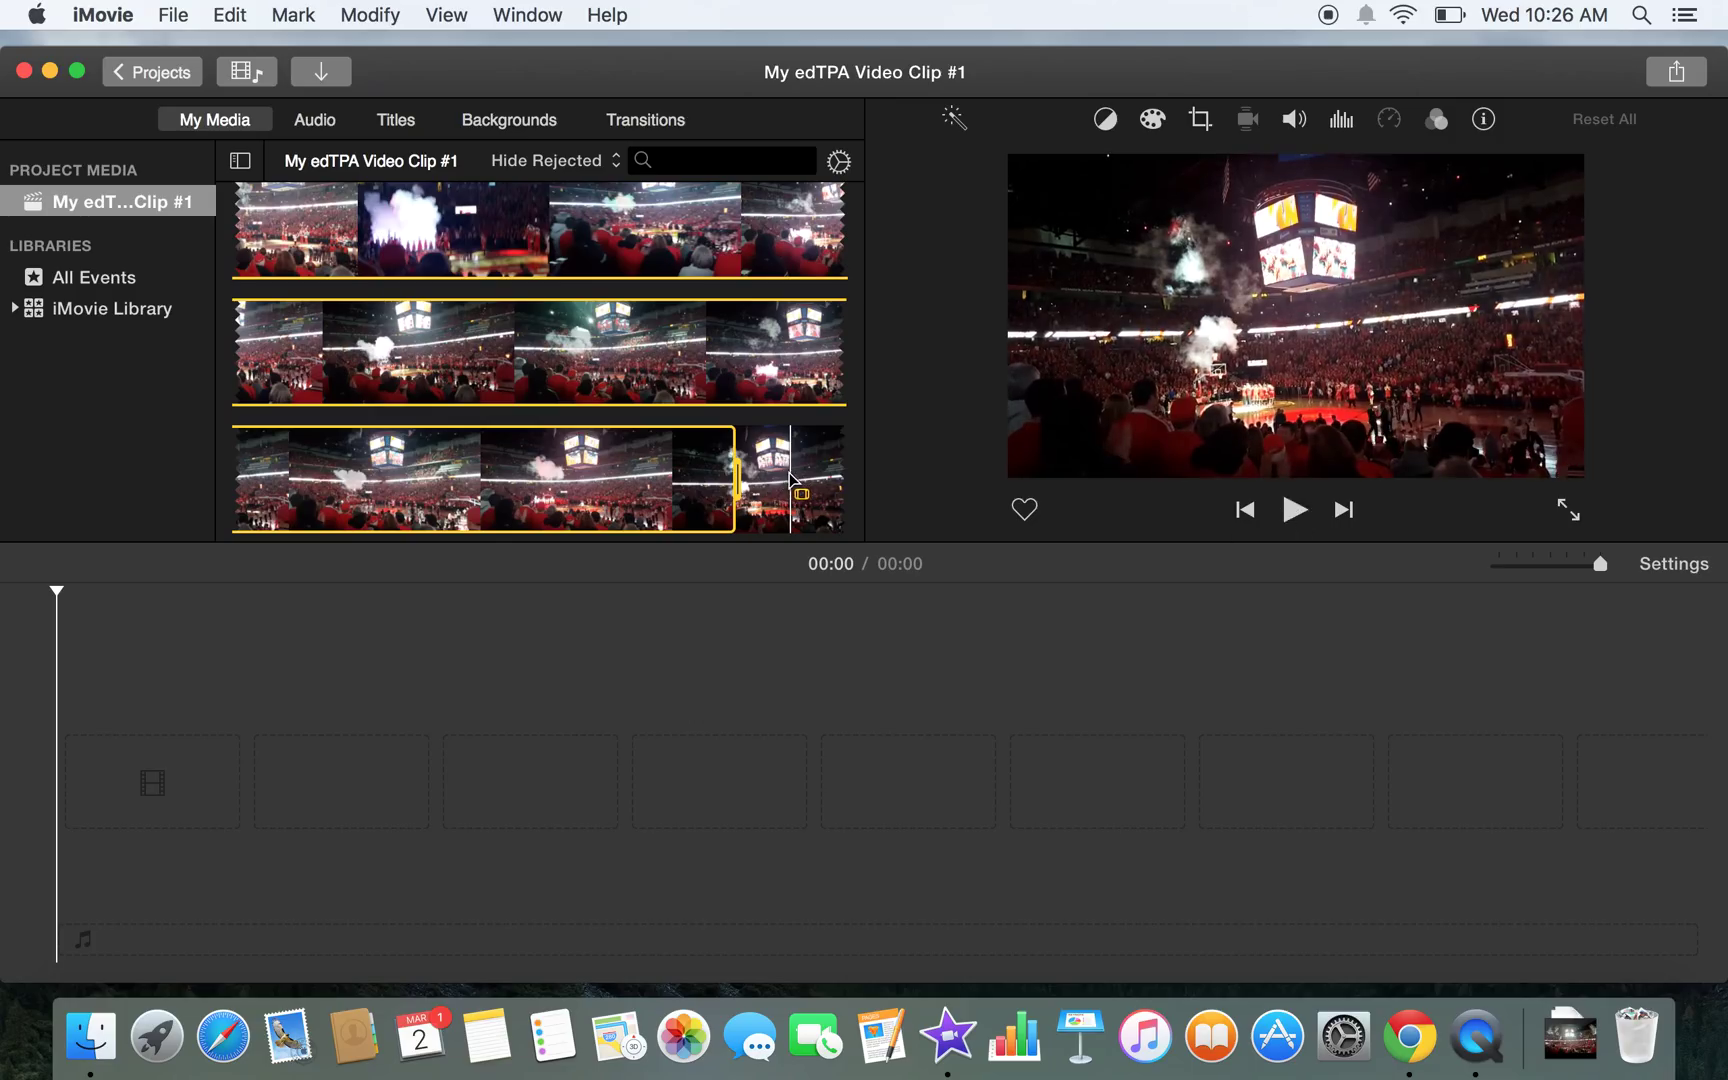
{"action": "left_click_drag", "start_coordinate": [792, 478], "coordinate": [318, 236]}
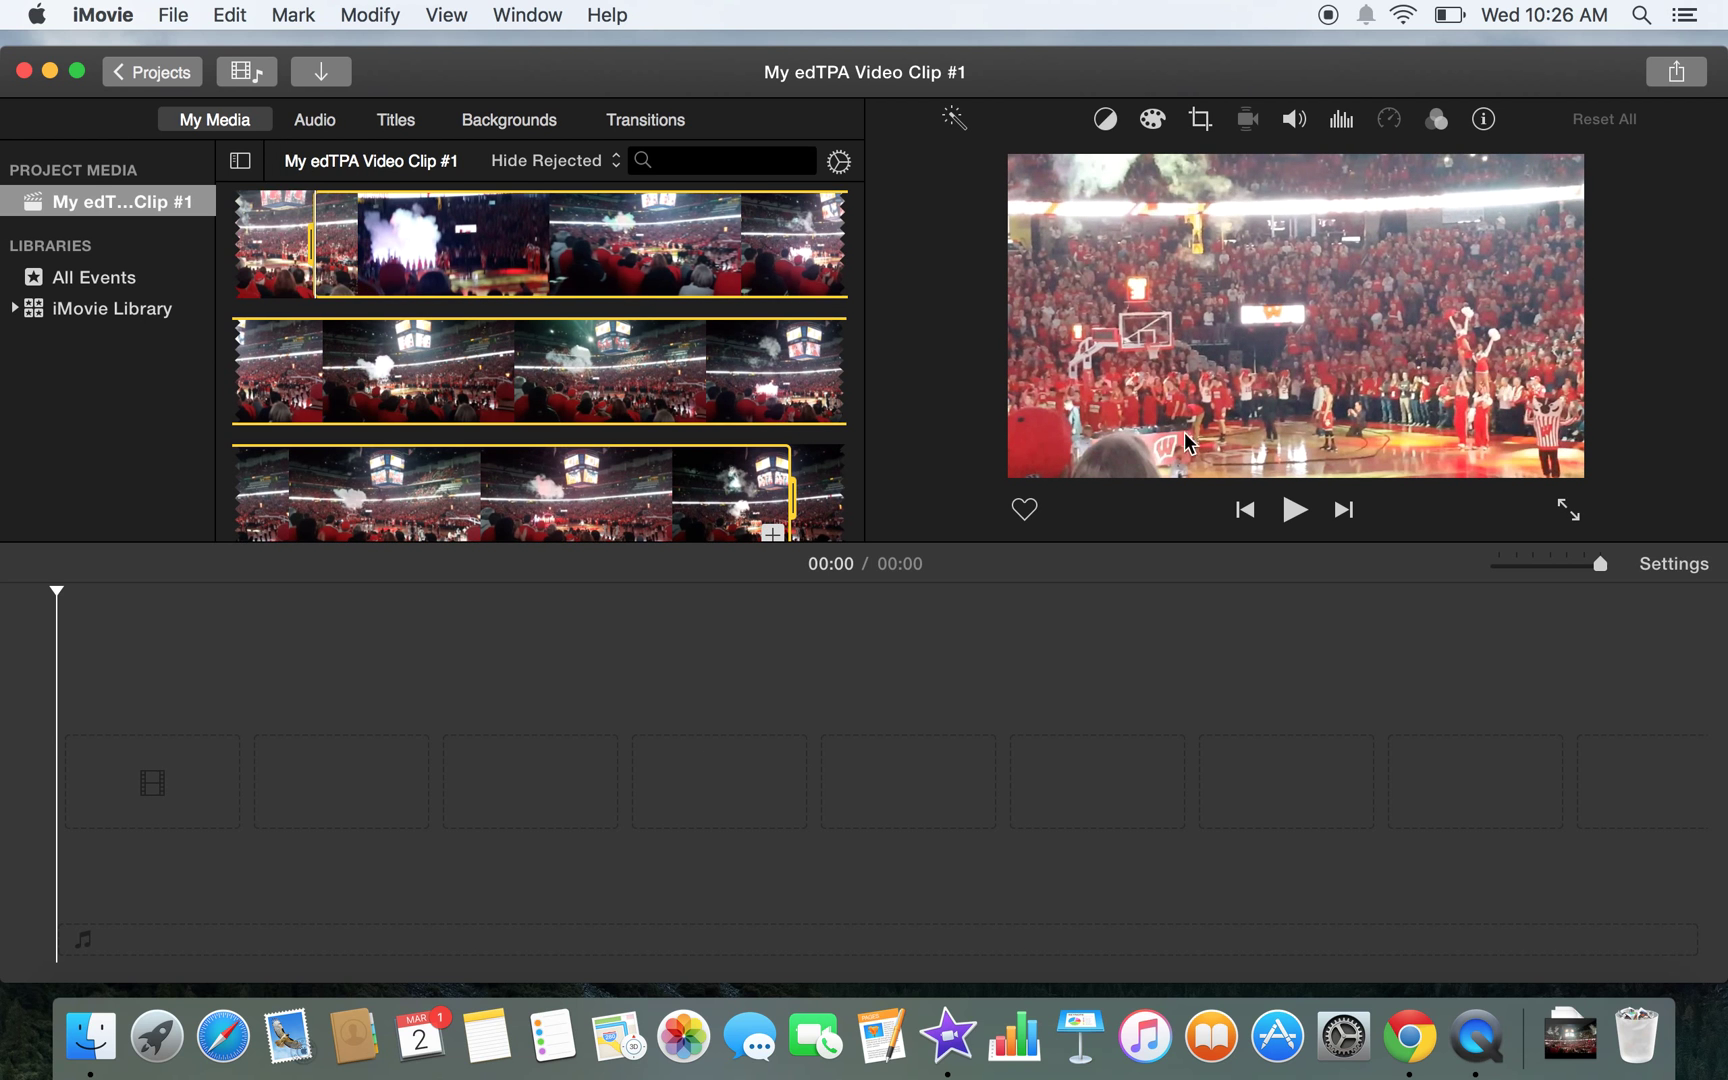
{"action": "left_click", "coordinate": [1294, 510]}
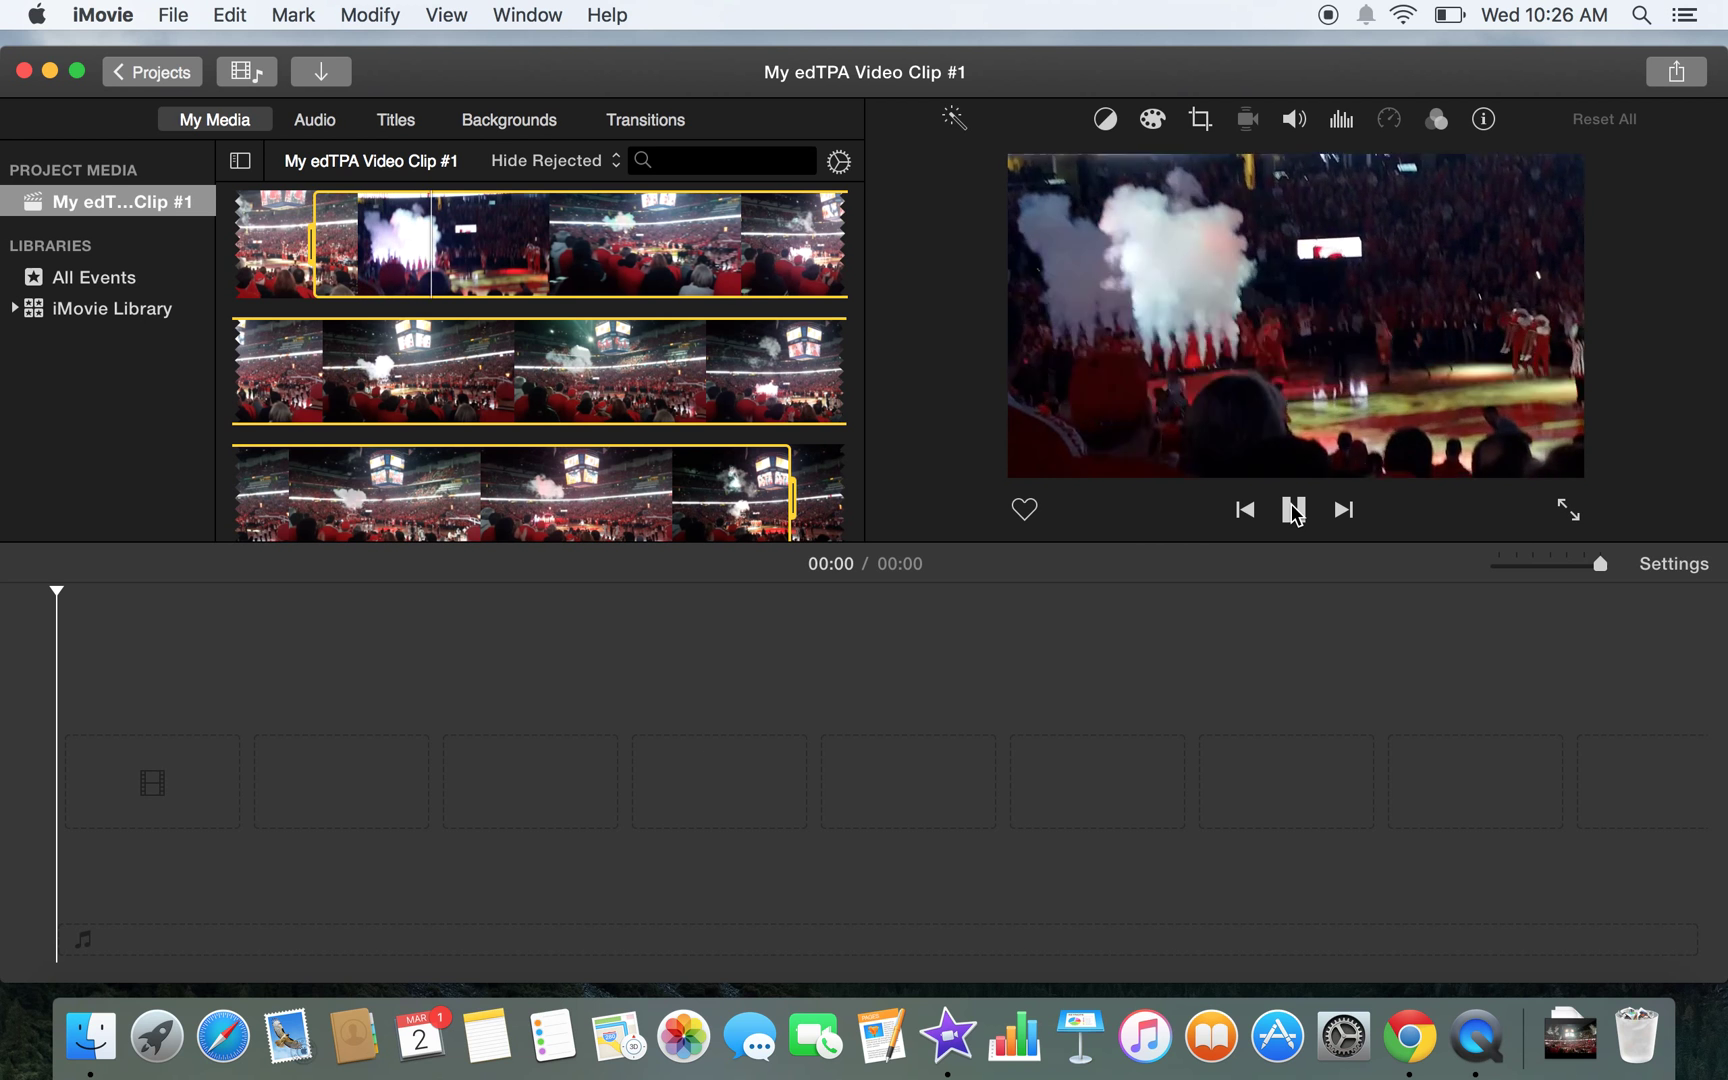
{"action": "left_click", "coordinate": [1294, 510]}
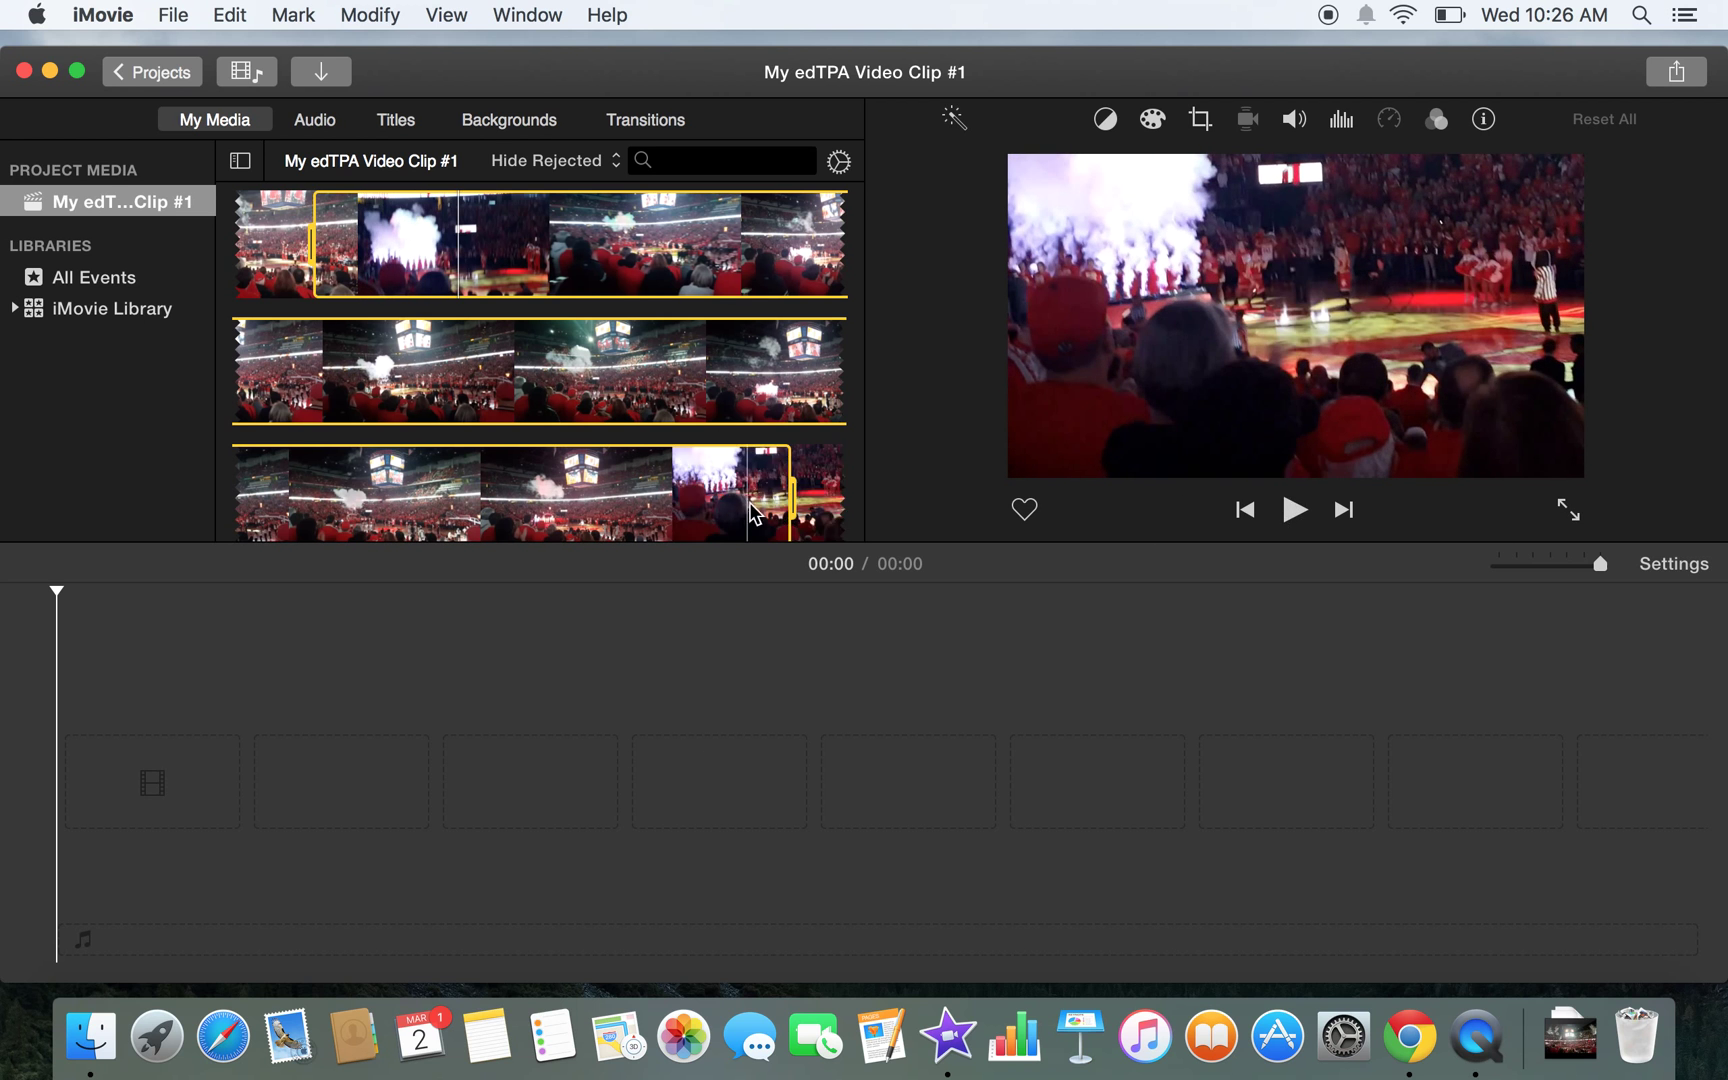
Drag the selected footage into the empty timeline, giving a 0:44 movie.
{"action": "scroll", "coordinate": [740, 462], "scroll_direction": "down", "scroll_amount": 2}
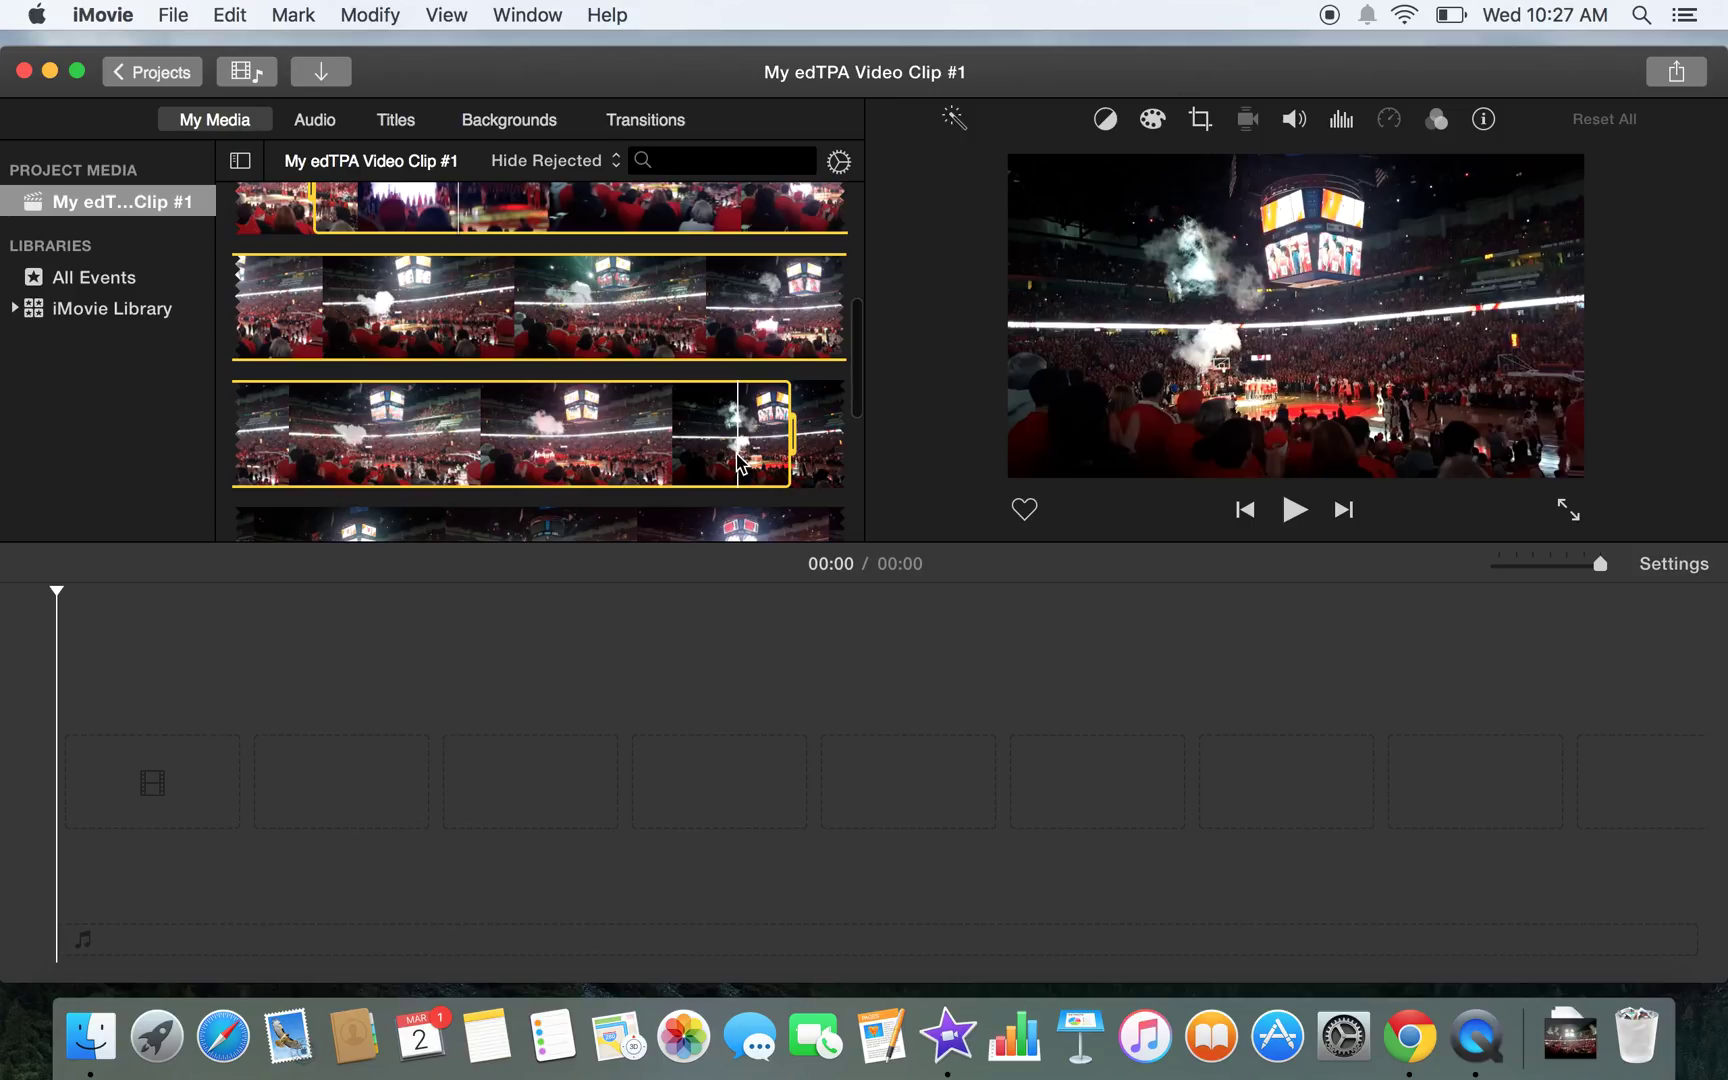
{"action": "right_click", "coordinate": [740, 462]}
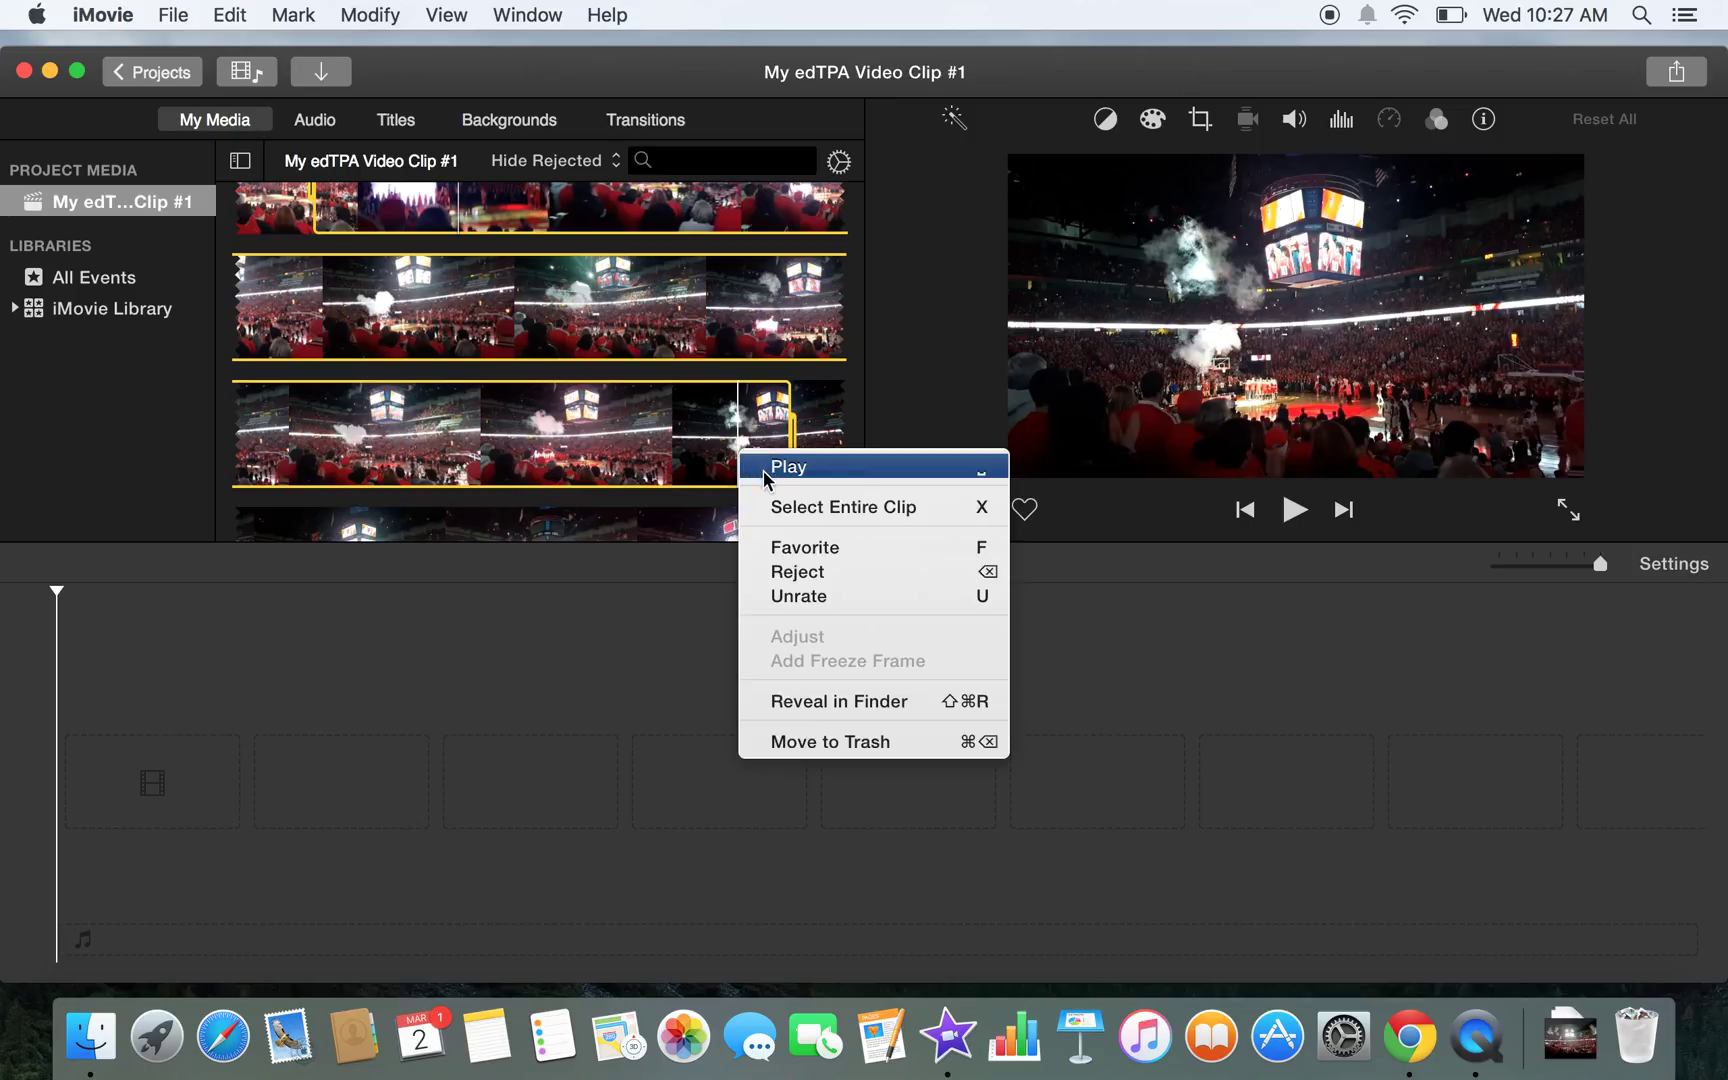
{"action": "left_click", "coordinate": [519, 352]}
{"action": "scroll", "coordinate": [519, 352], "scroll_direction": "up", "scroll_amount": 2}
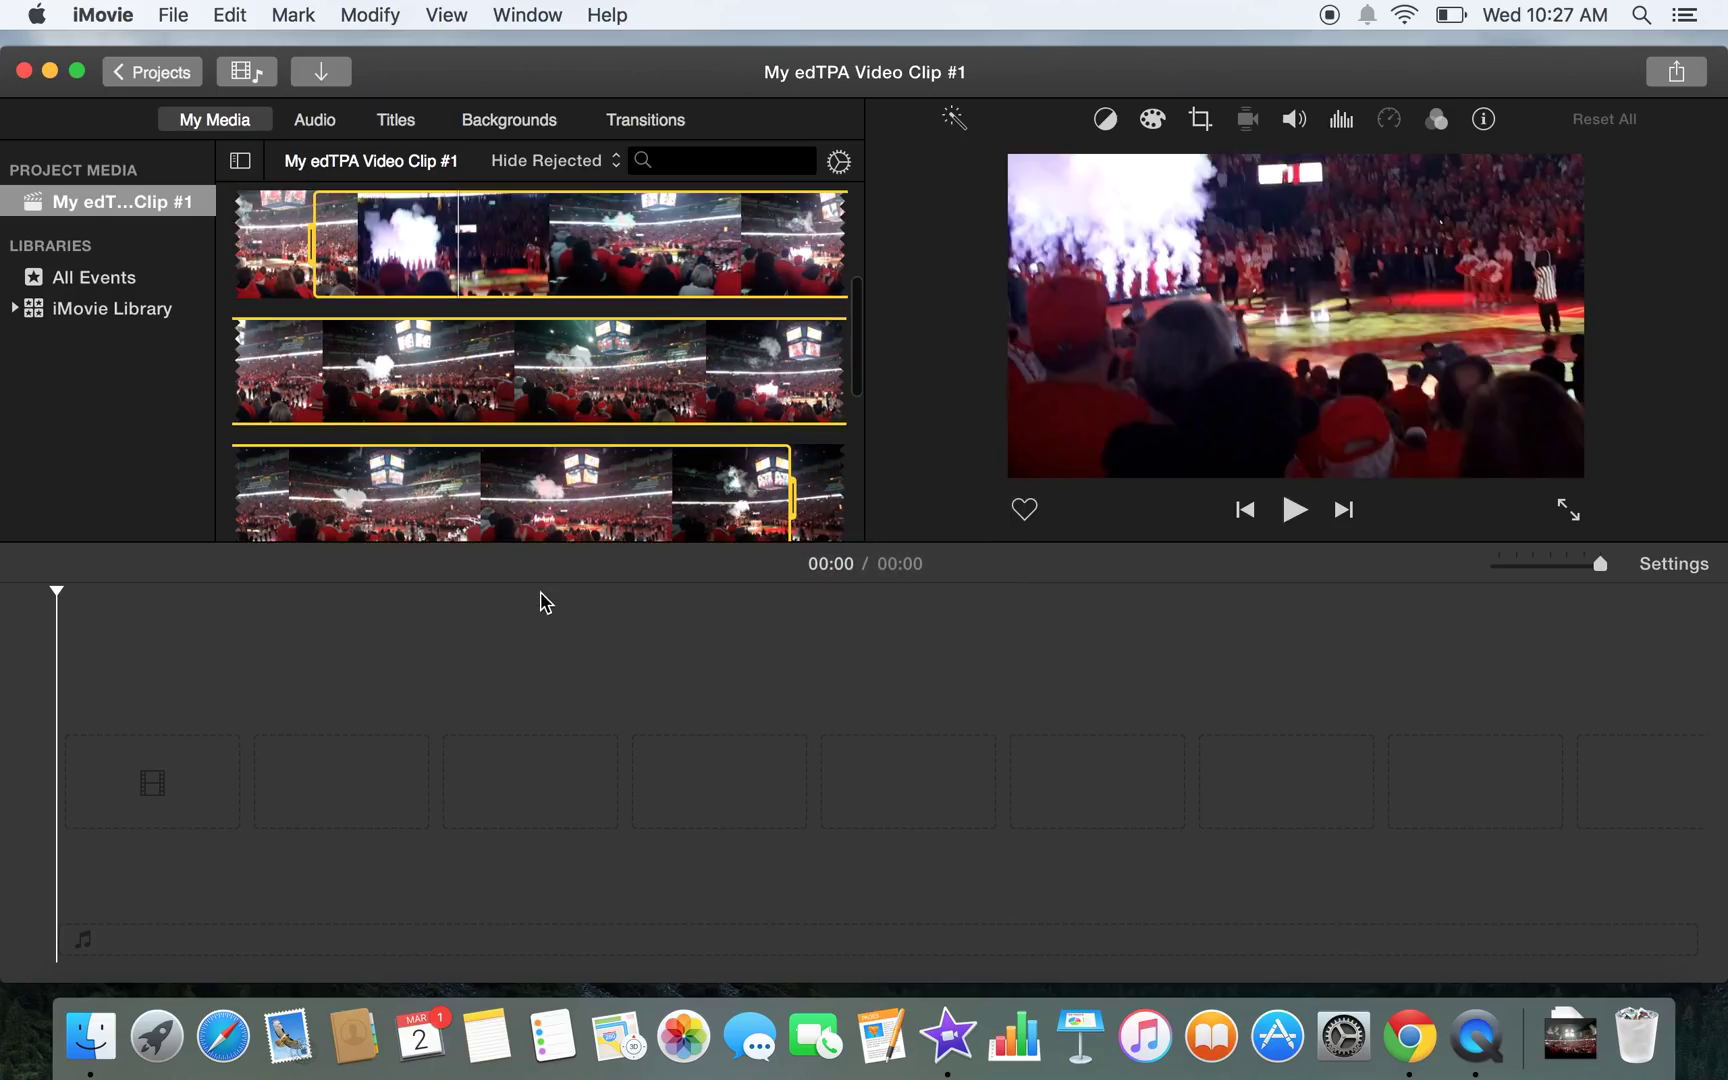
{"action": "left_click_drag", "start_coordinate": [519, 517], "coordinate": [190, 675]}
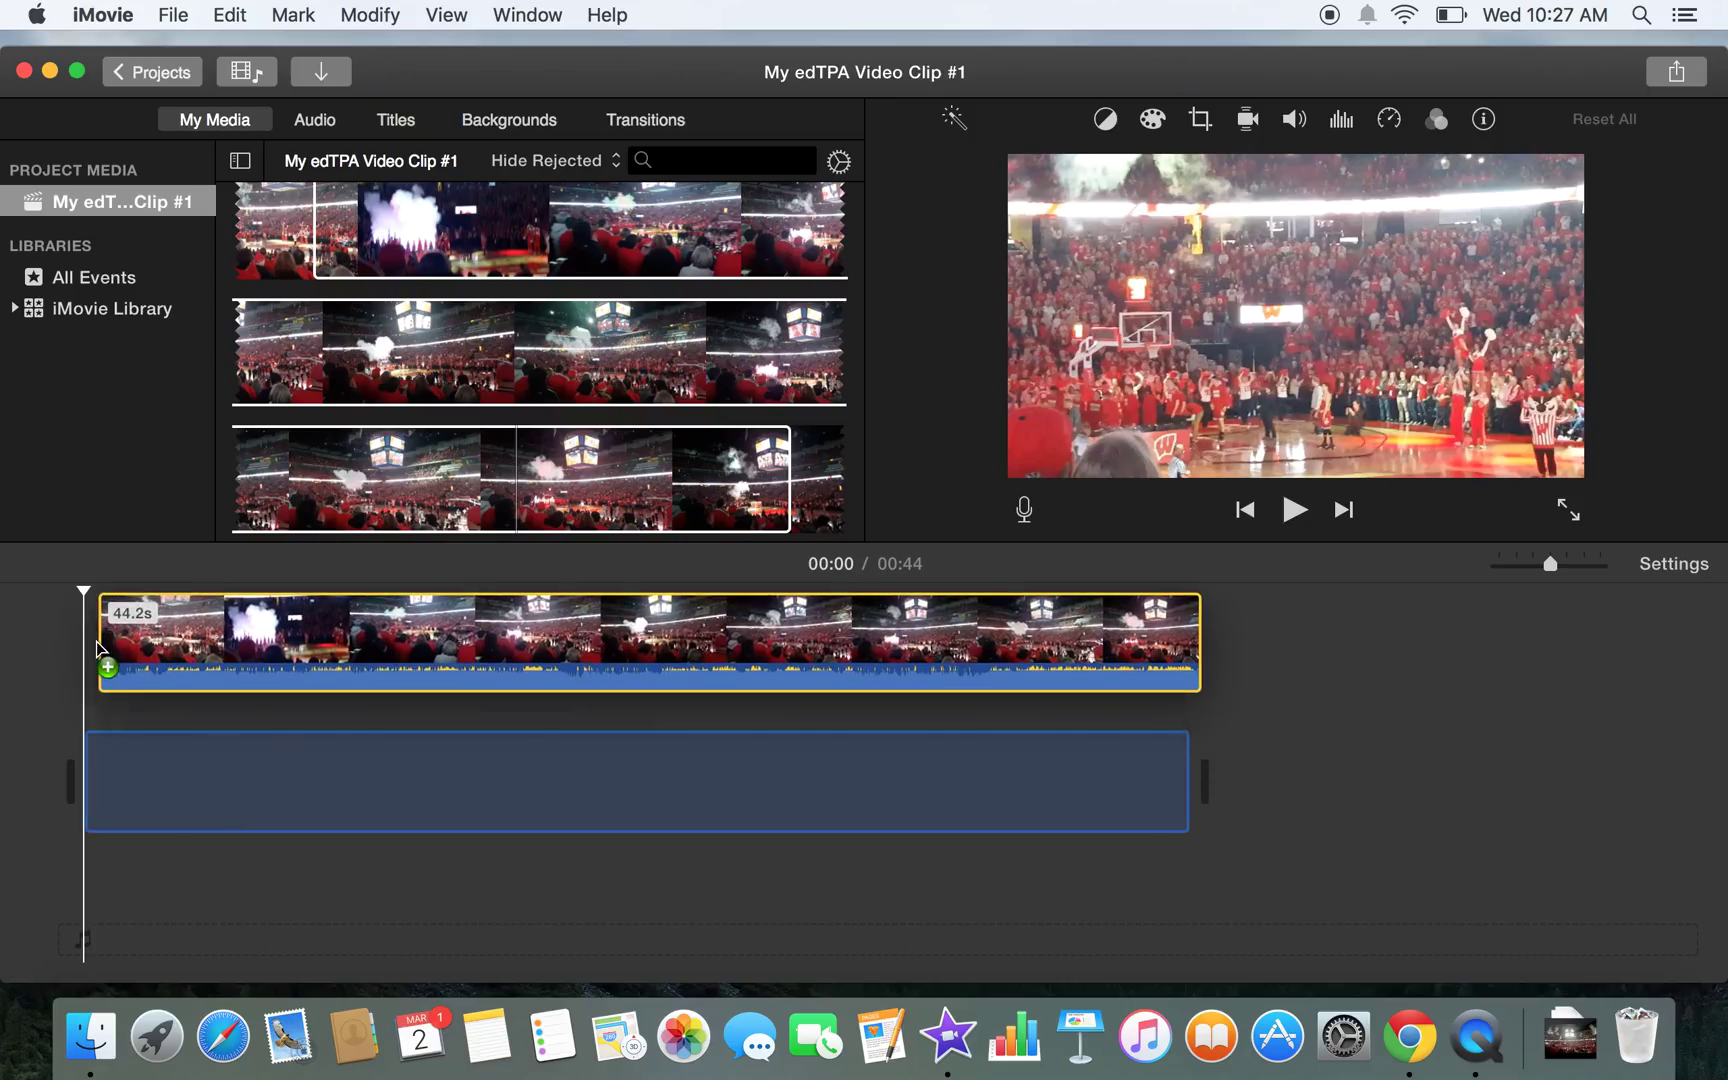
Drop the 44.2-second selection into the timeline slot.
{"action": "left_click_drag", "start_coordinate": [96, 641], "coordinate": [96, 641]}
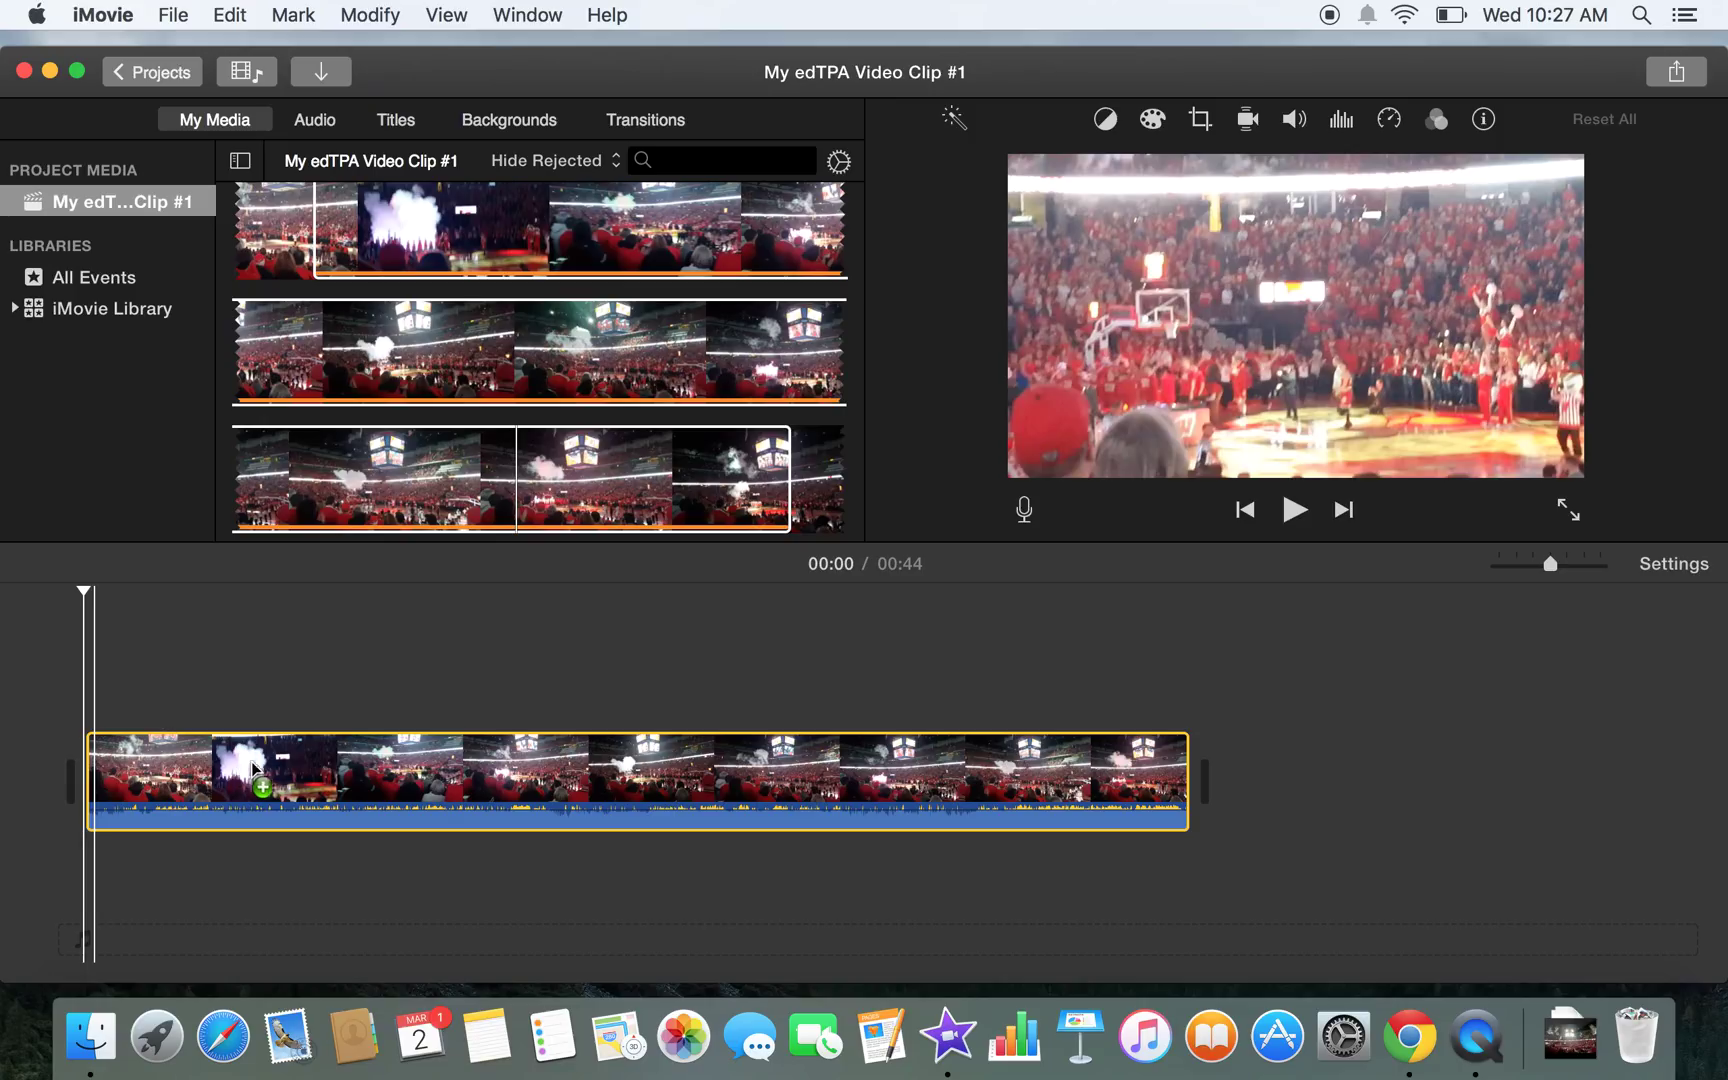
{"action": "left_click_drag", "start_coordinate": [67, 773], "coordinate": [1268, 530]}
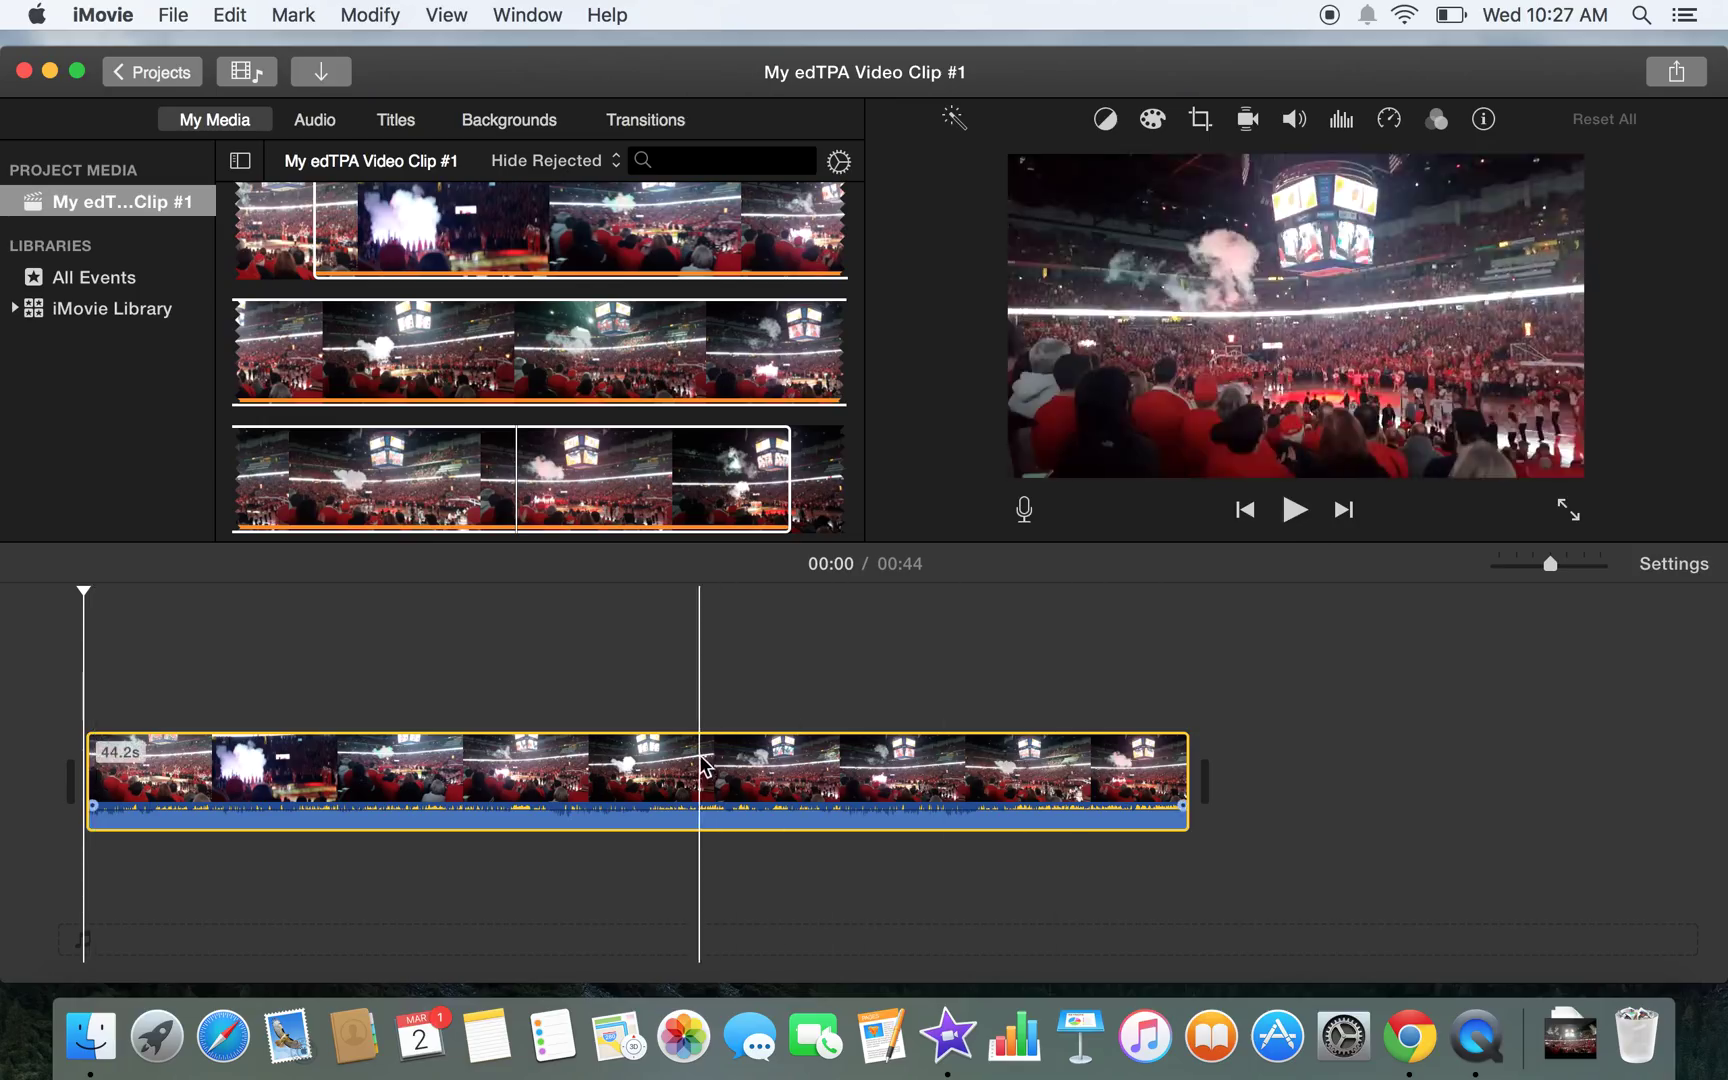
{"action": "left_click", "coordinate": [1190, 795]}
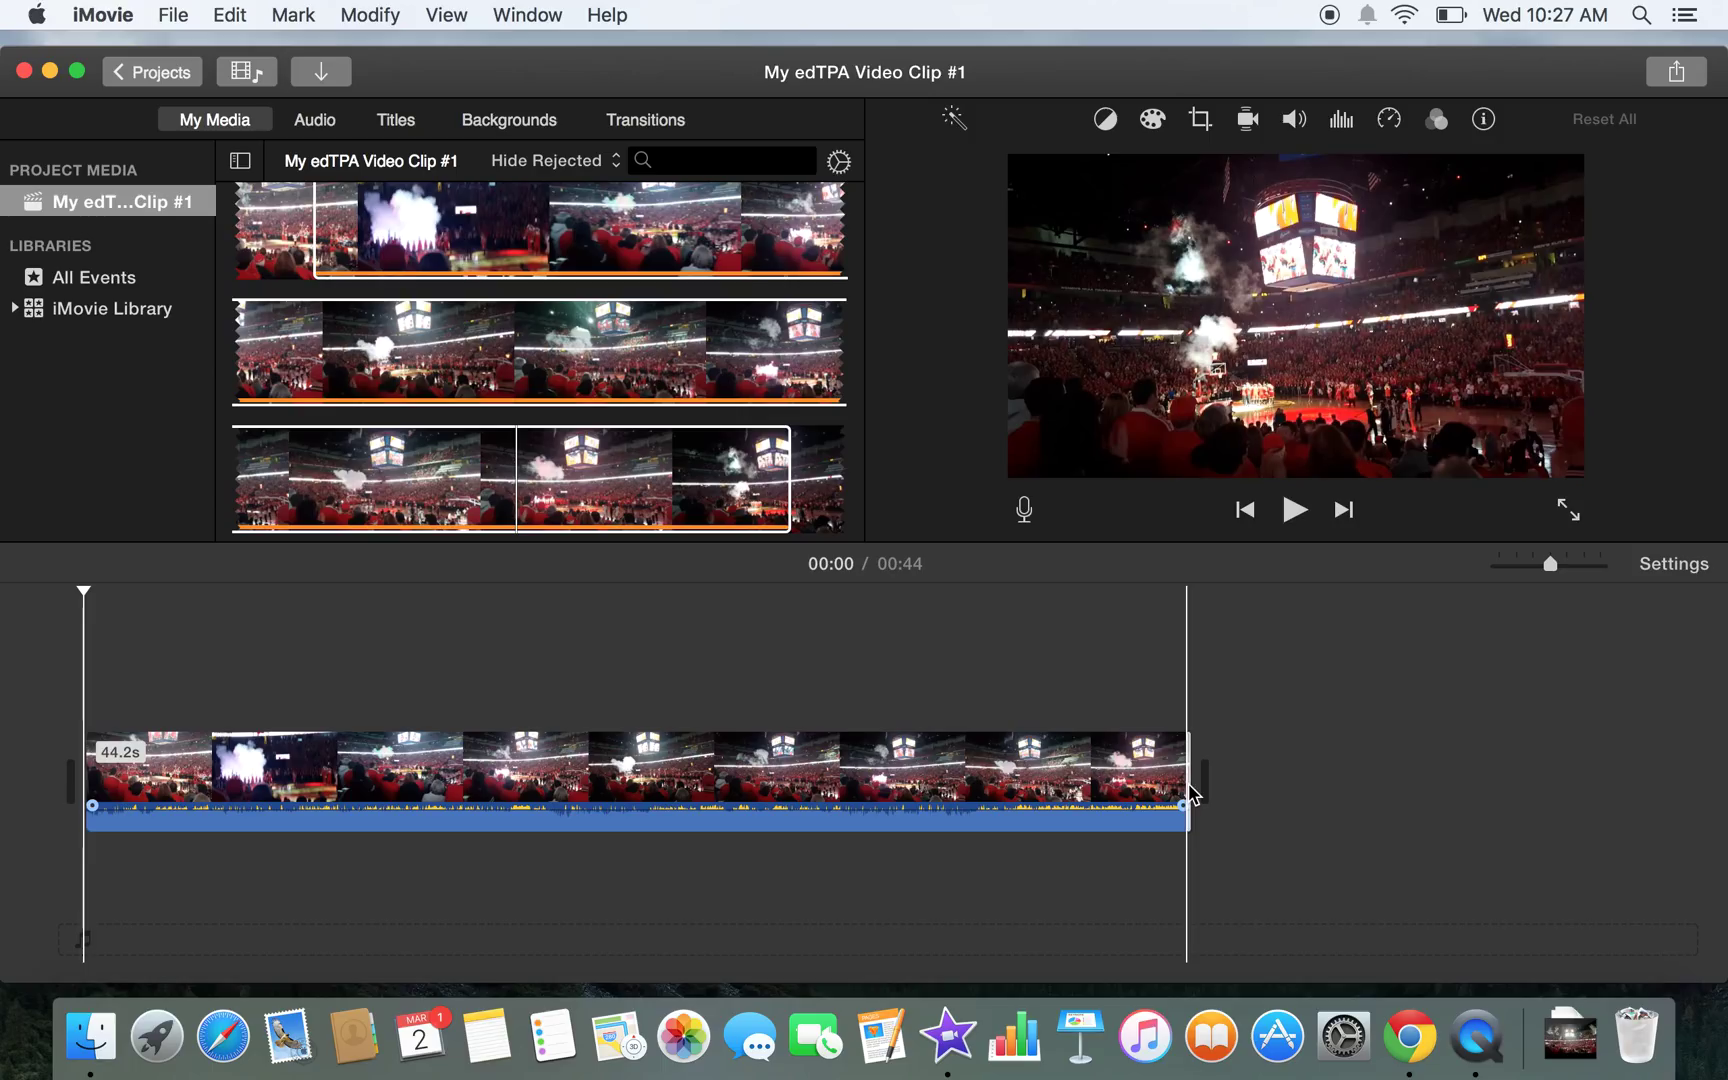
Split the clip at 00:39 and delete the 4.8-second end piece, leaving 39 seconds.
{"action": "left_click", "coordinate": [1072, 780]}
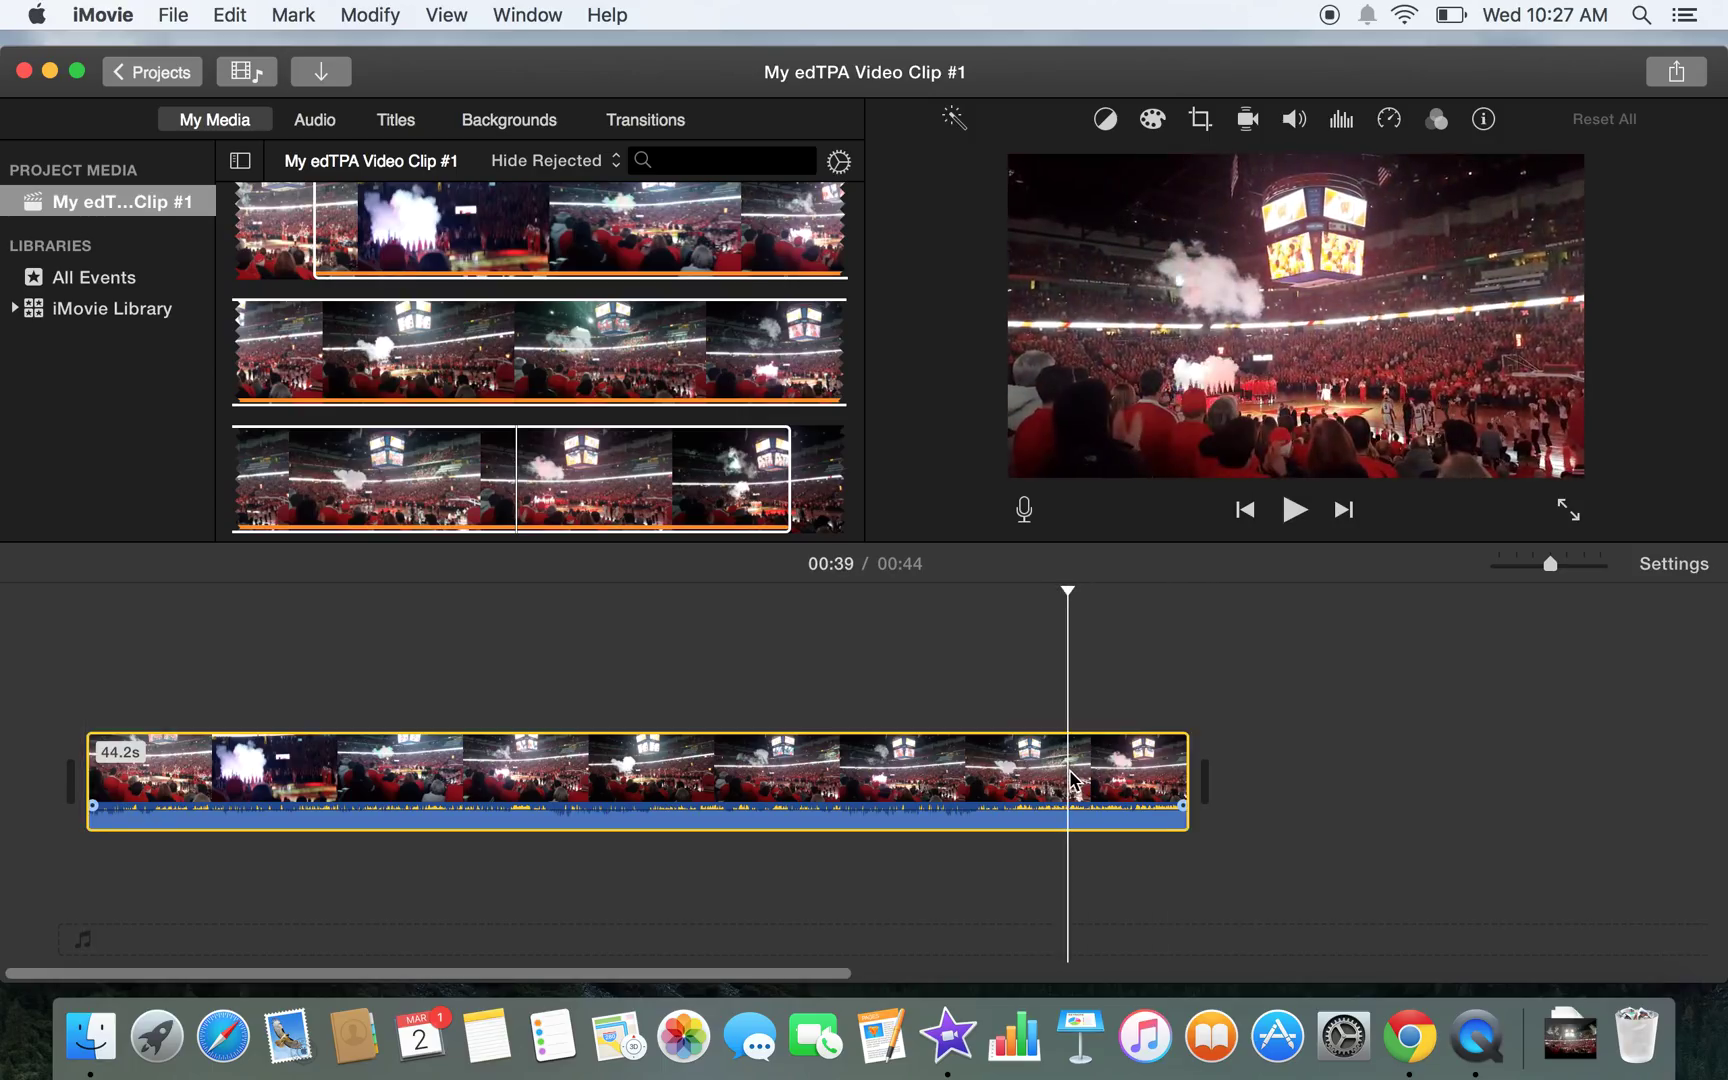
{"action": "right_click", "coordinate": [1070, 772]}
{"action": "left_click", "coordinate": [1069, 772]}
{"action": "right_click", "coordinate": [1074, 785]}
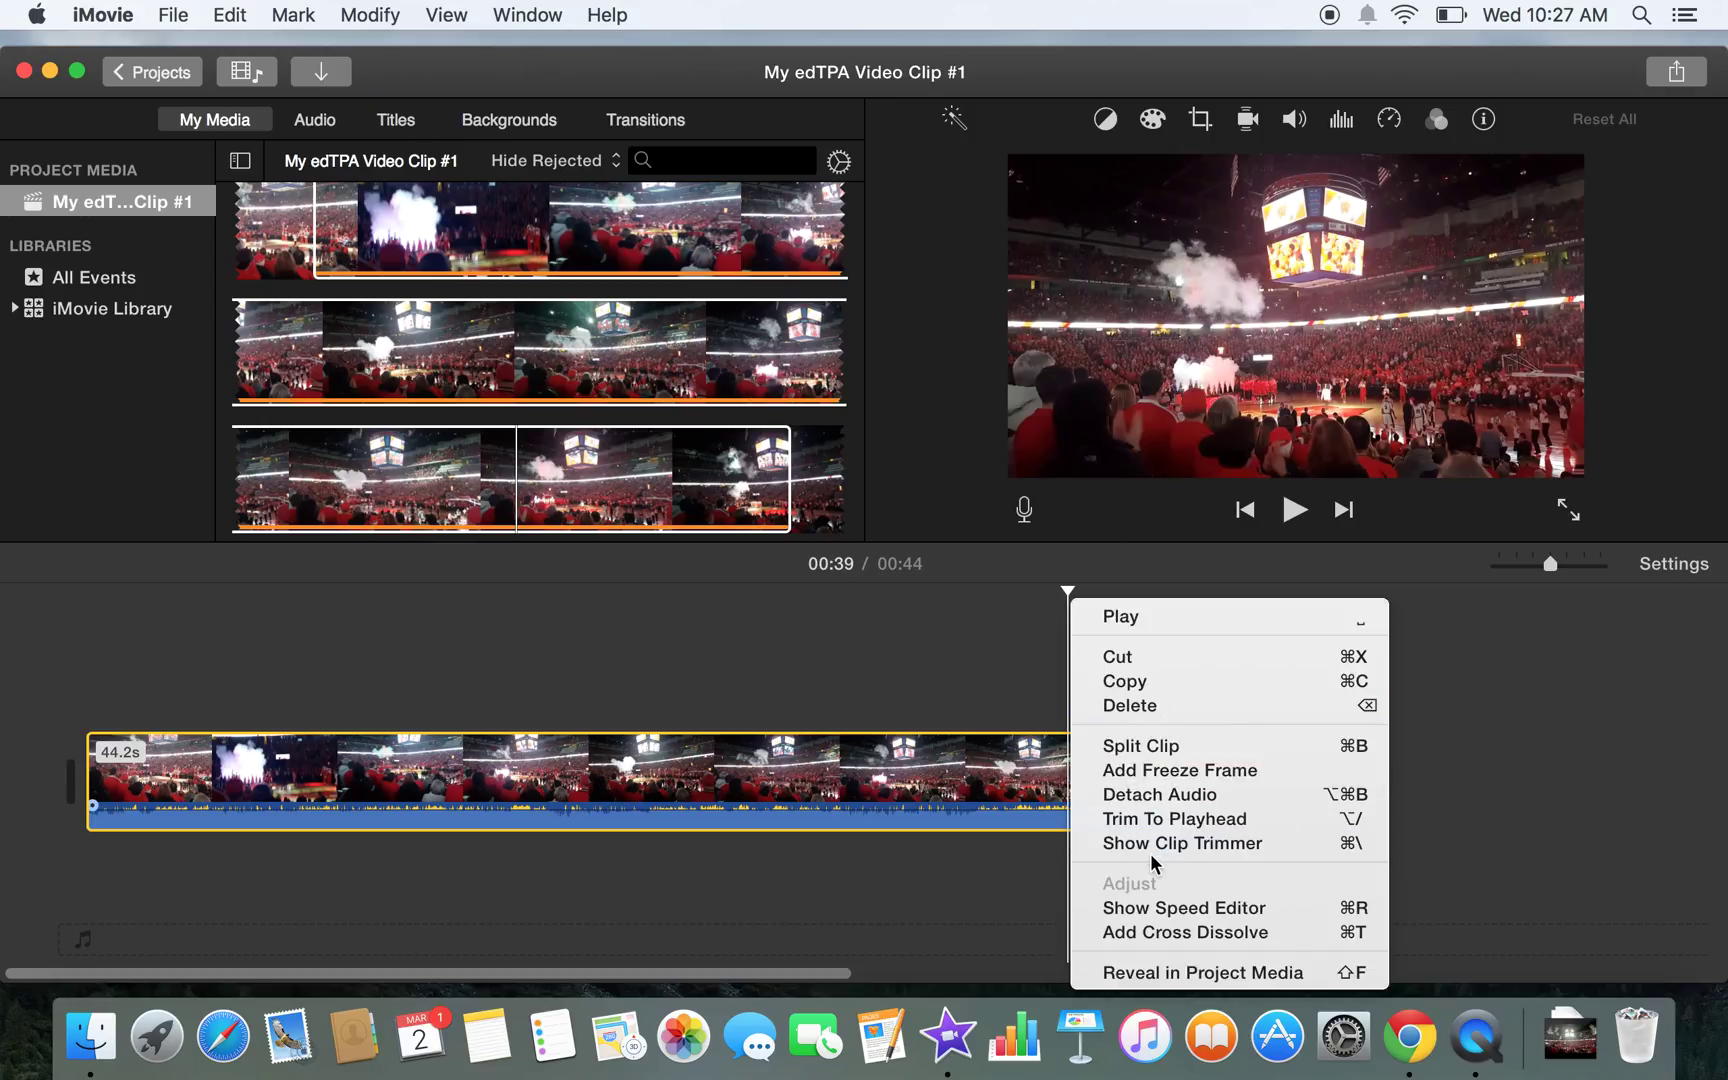
{"action": "left_click", "coordinate": [1157, 748]}
{"action": "left_click", "coordinate": [1147, 785]}
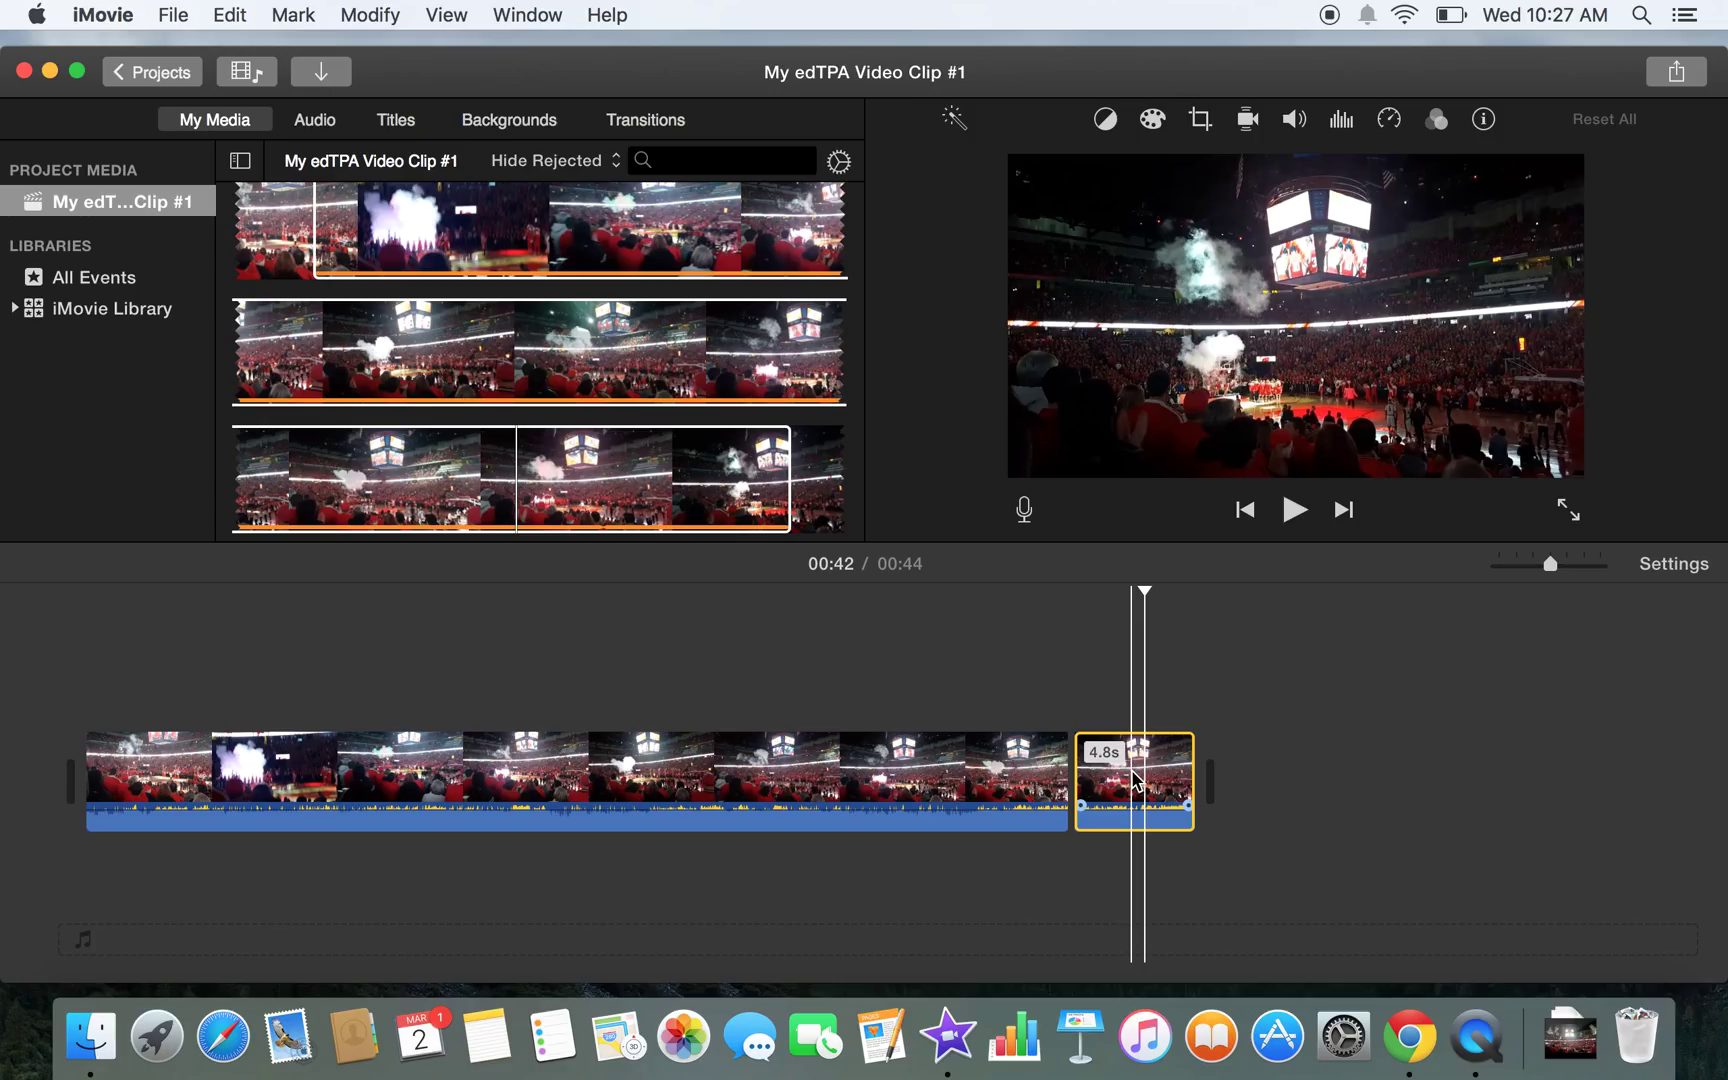
{"action": "key", "text": "Delete"}
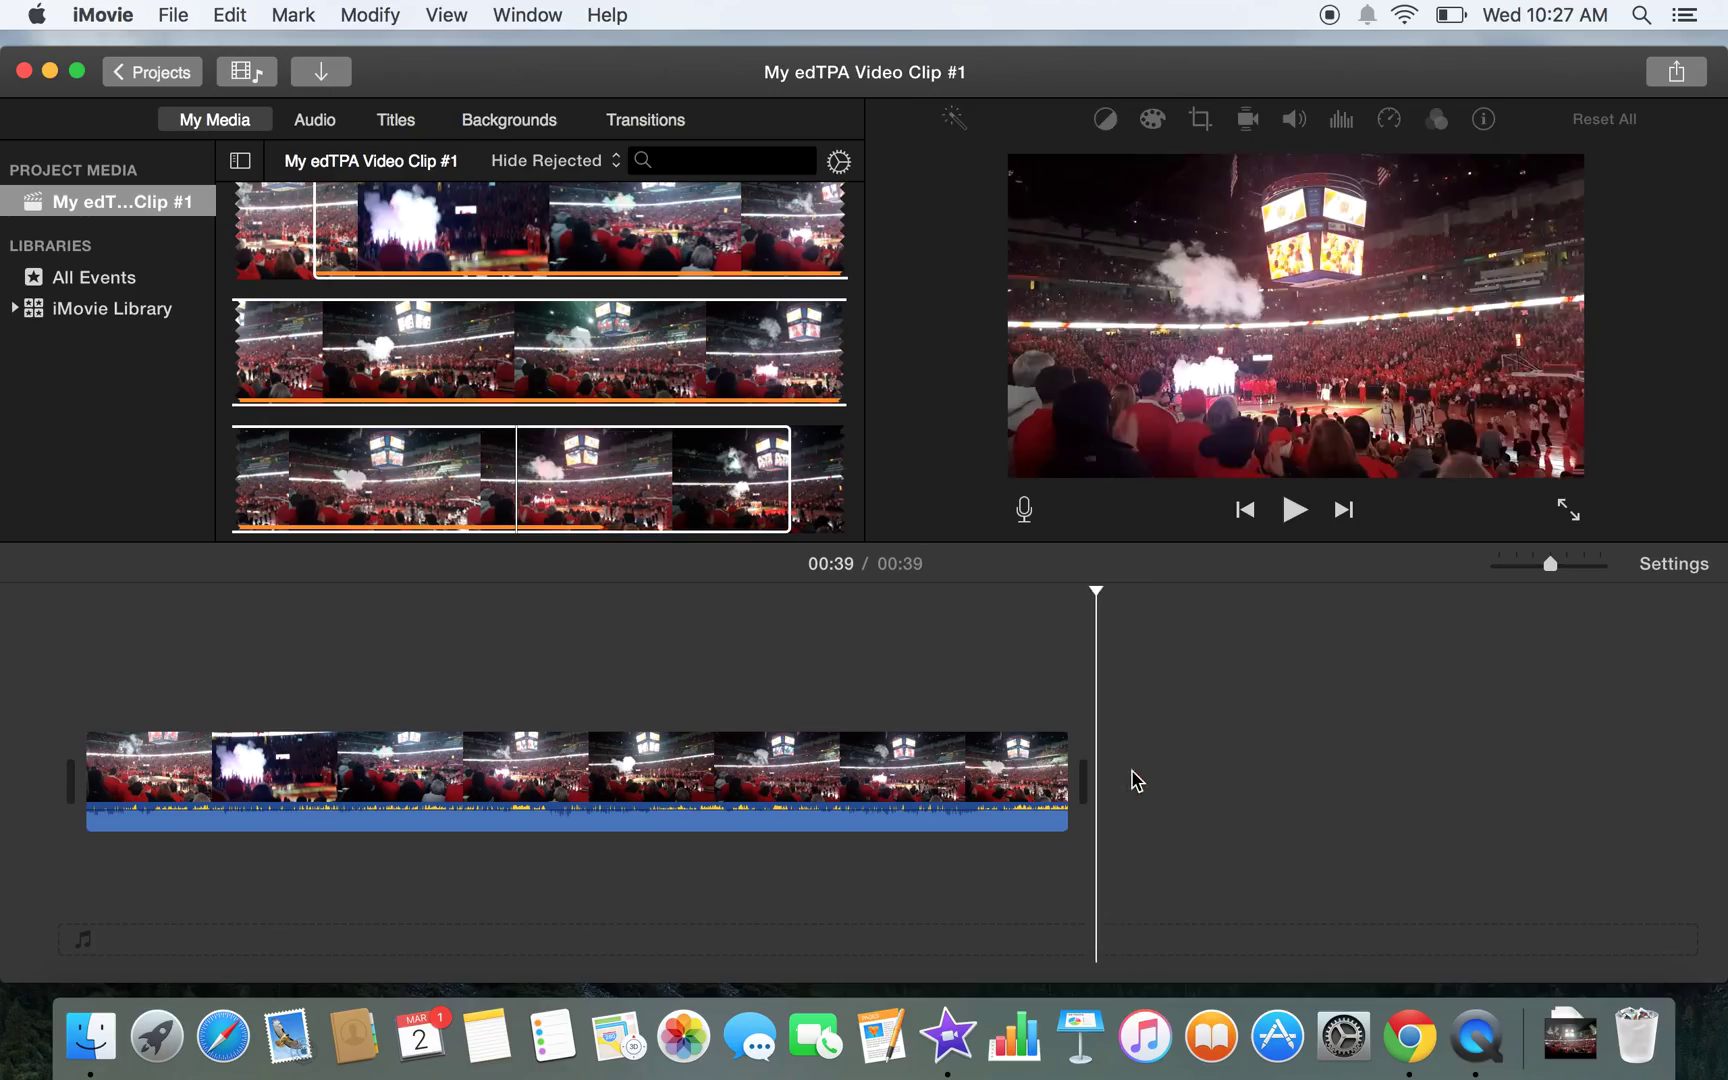
Split at 00:07, delete the 7.4-second opening piece, and drag the end to 35.5 seconds.
{"action": "left_click", "coordinate": [272, 772]}
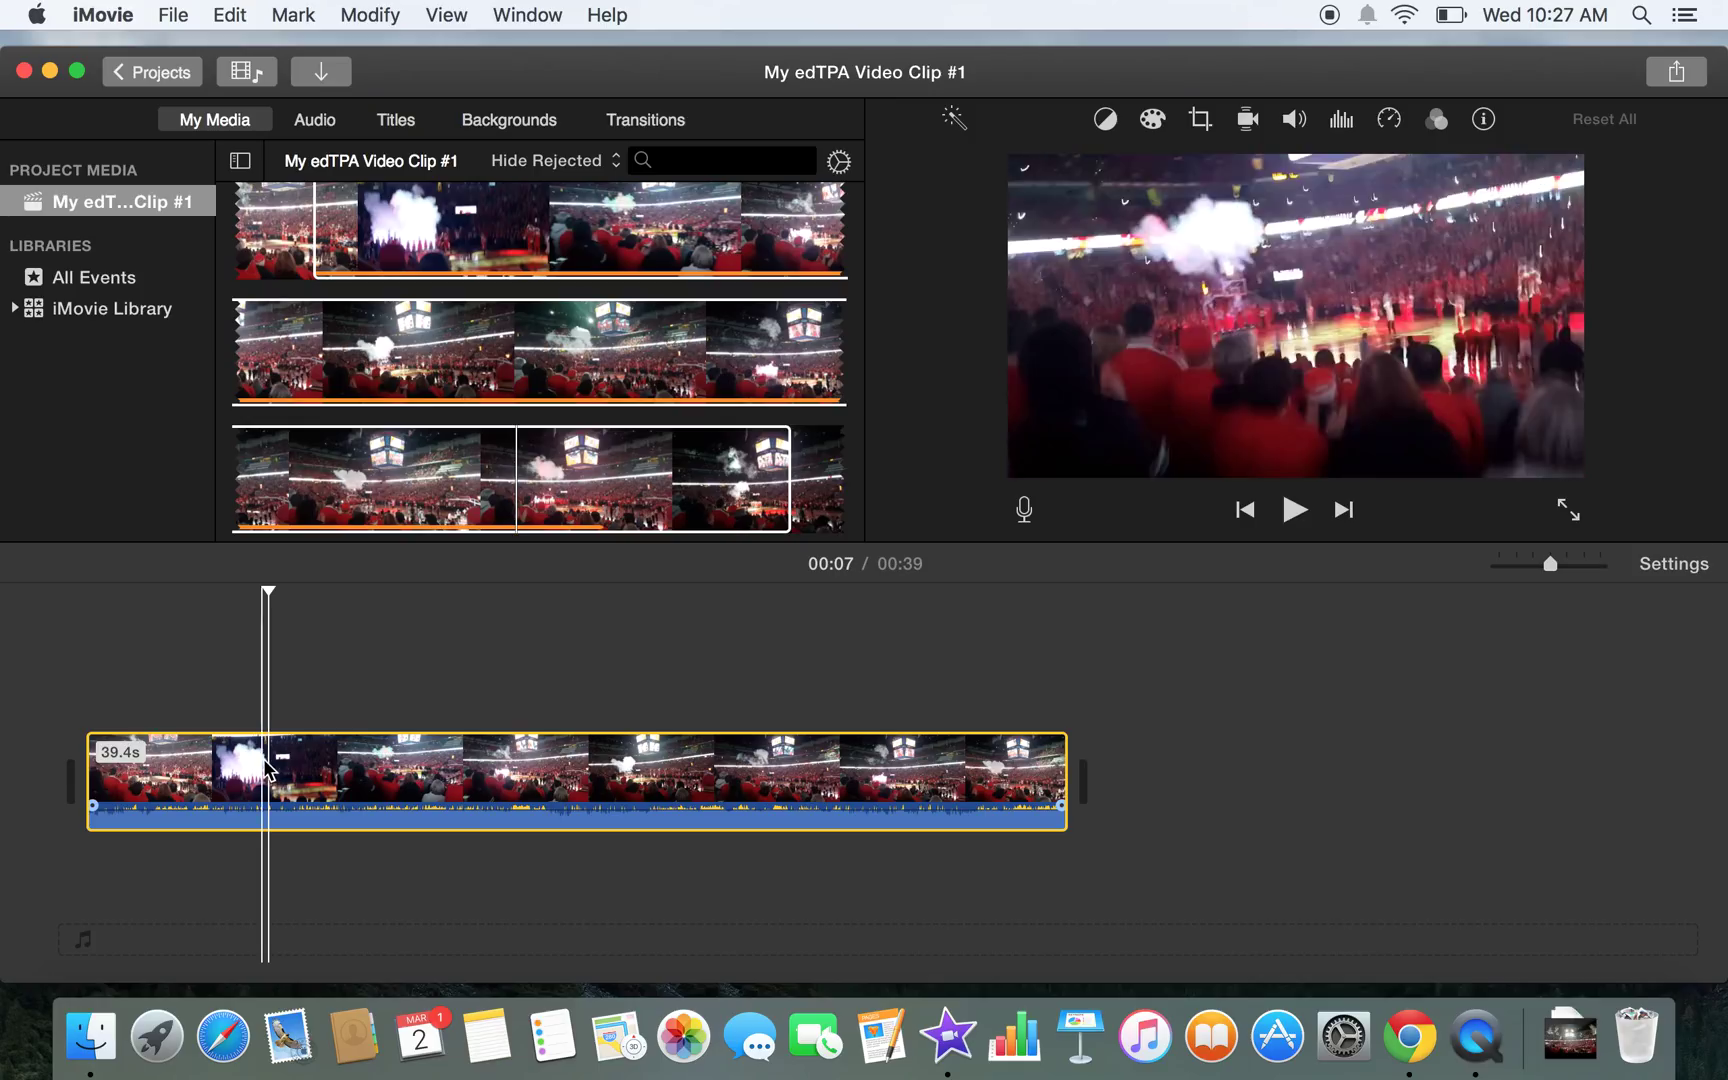
{"action": "right_click", "coordinate": [270, 770]}
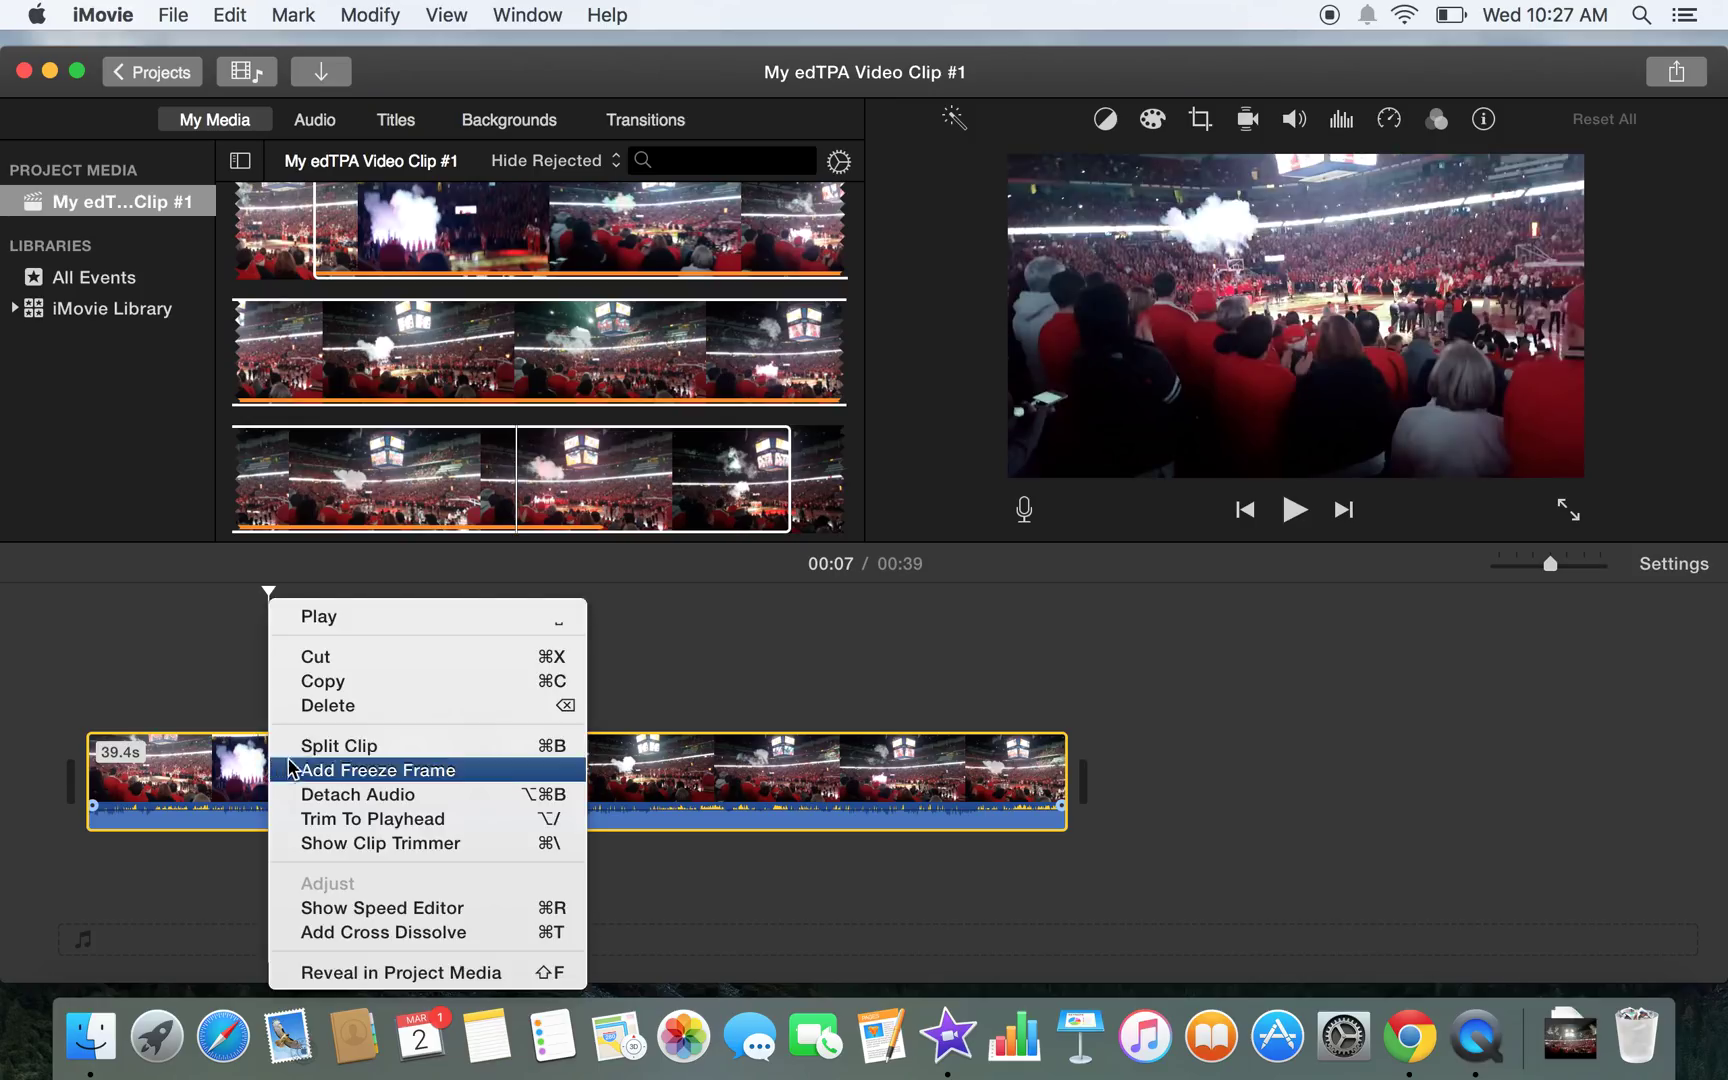
{"action": "left_click", "coordinate": [312, 746]}
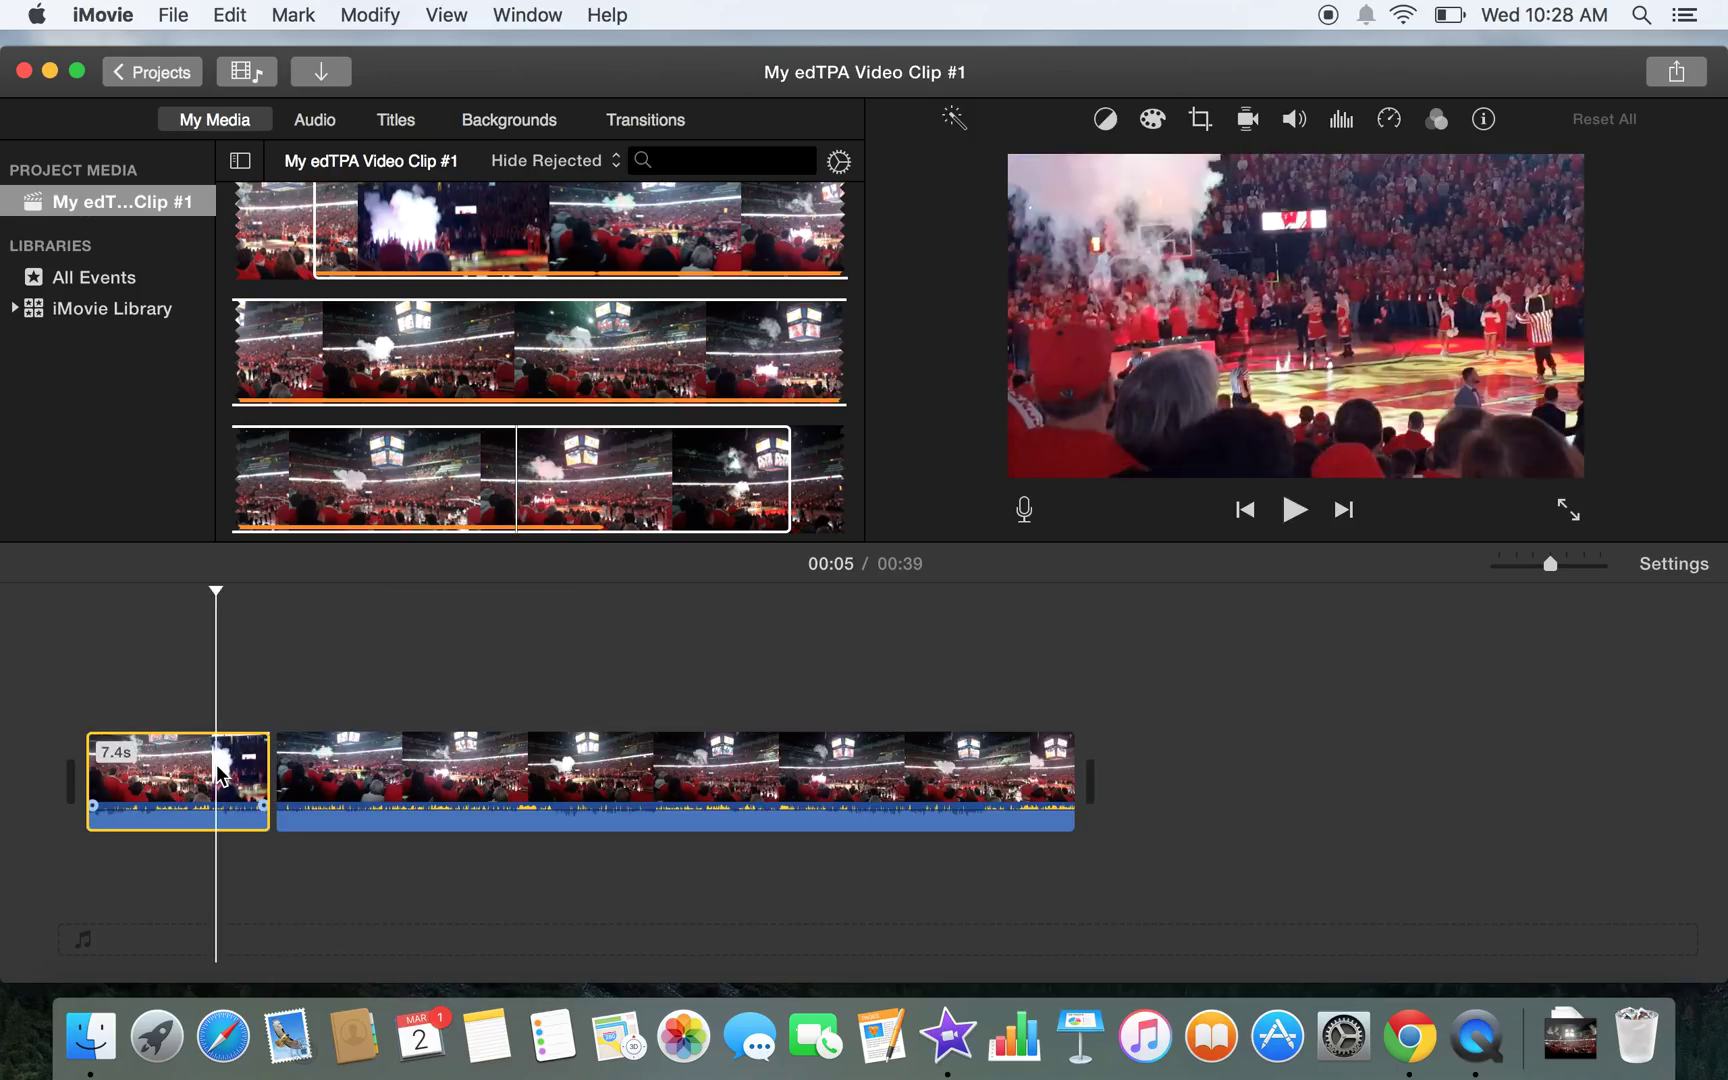
{"action": "key", "text": "Delete"}
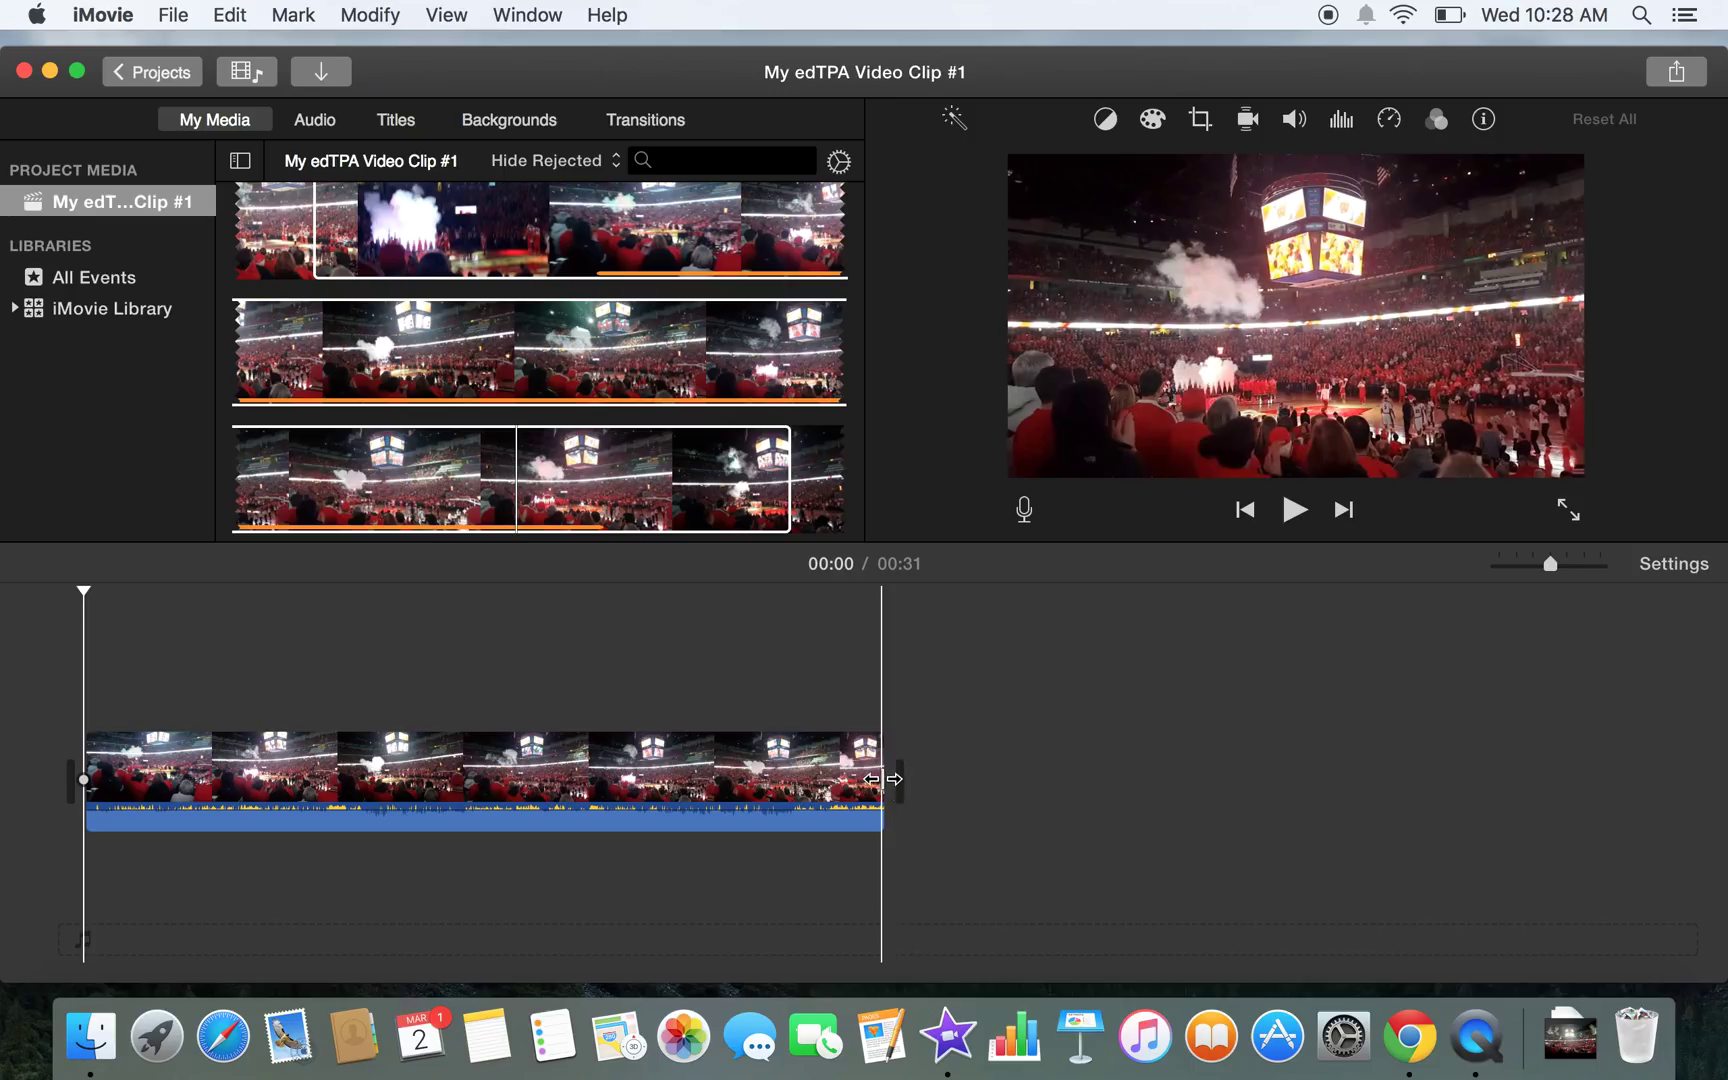
{"action": "left_click_drag", "start_coordinate": [881, 779], "coordinate": [974, 800]}
Split the clip at the 00:24 mark.
{"action": "left_click", "coordinate": [706, 779]}
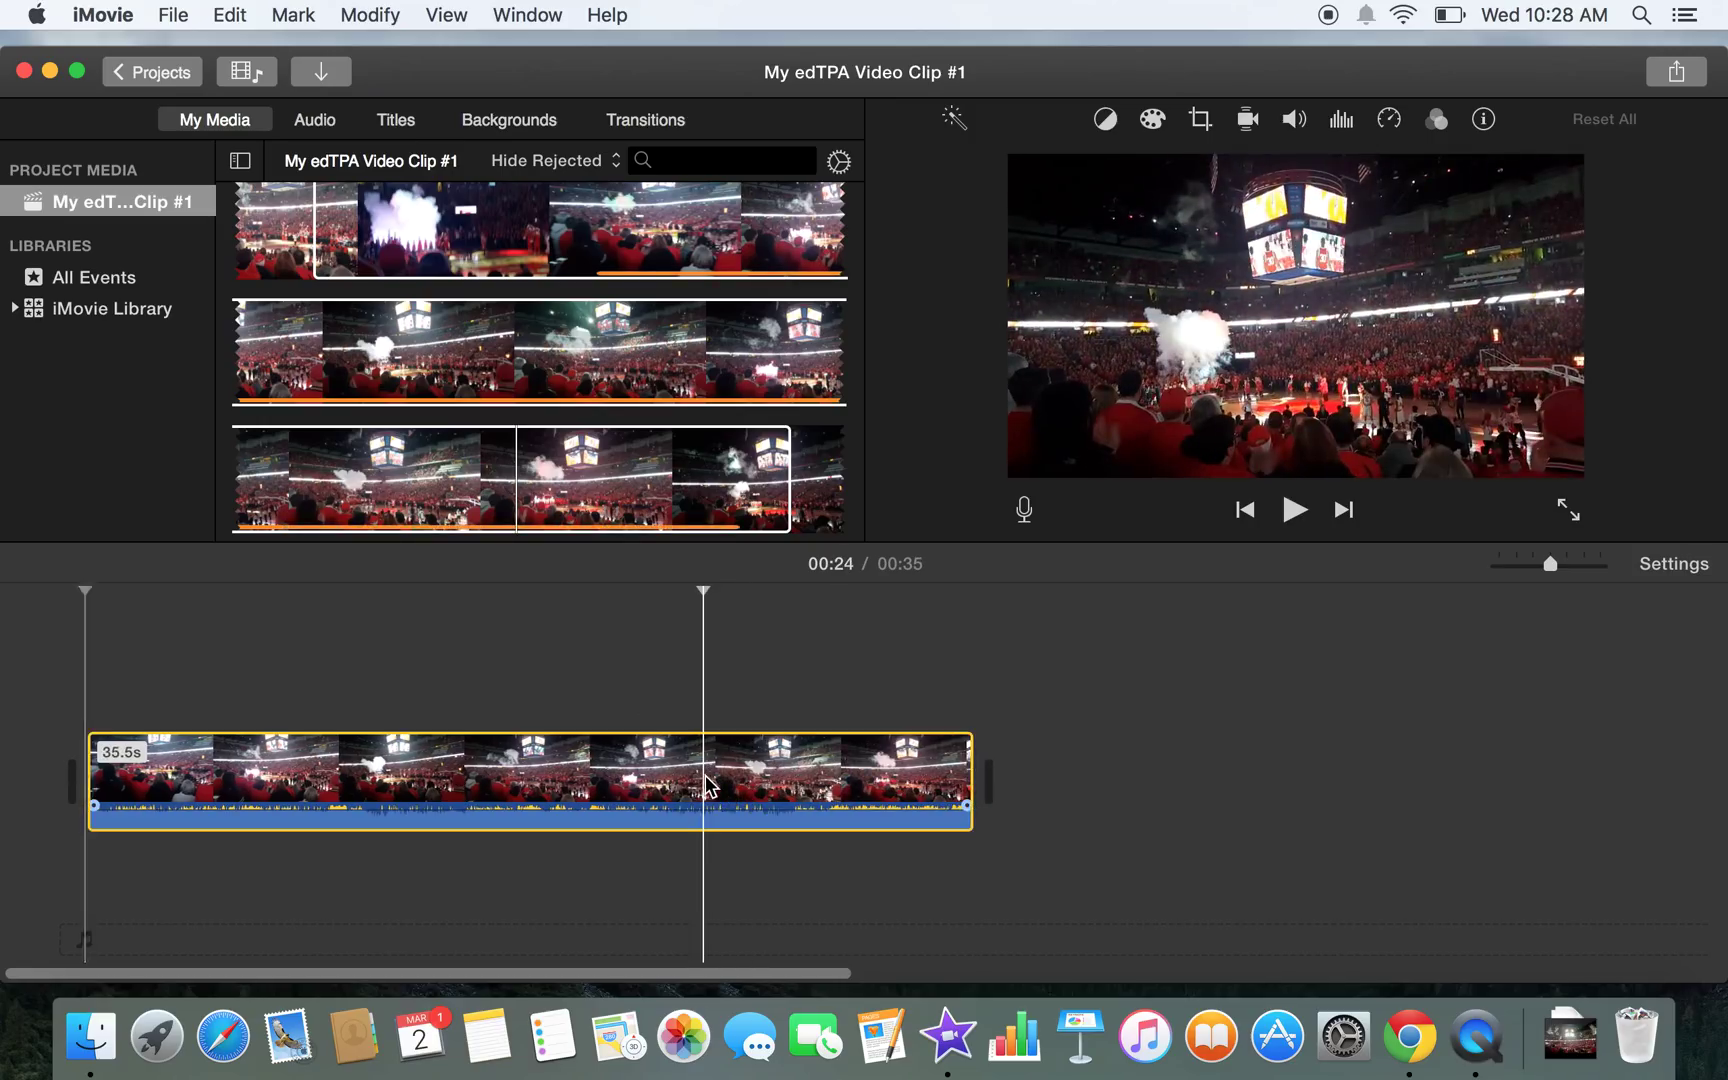
{"action": "right_click", "coordinate": [706, 780]}
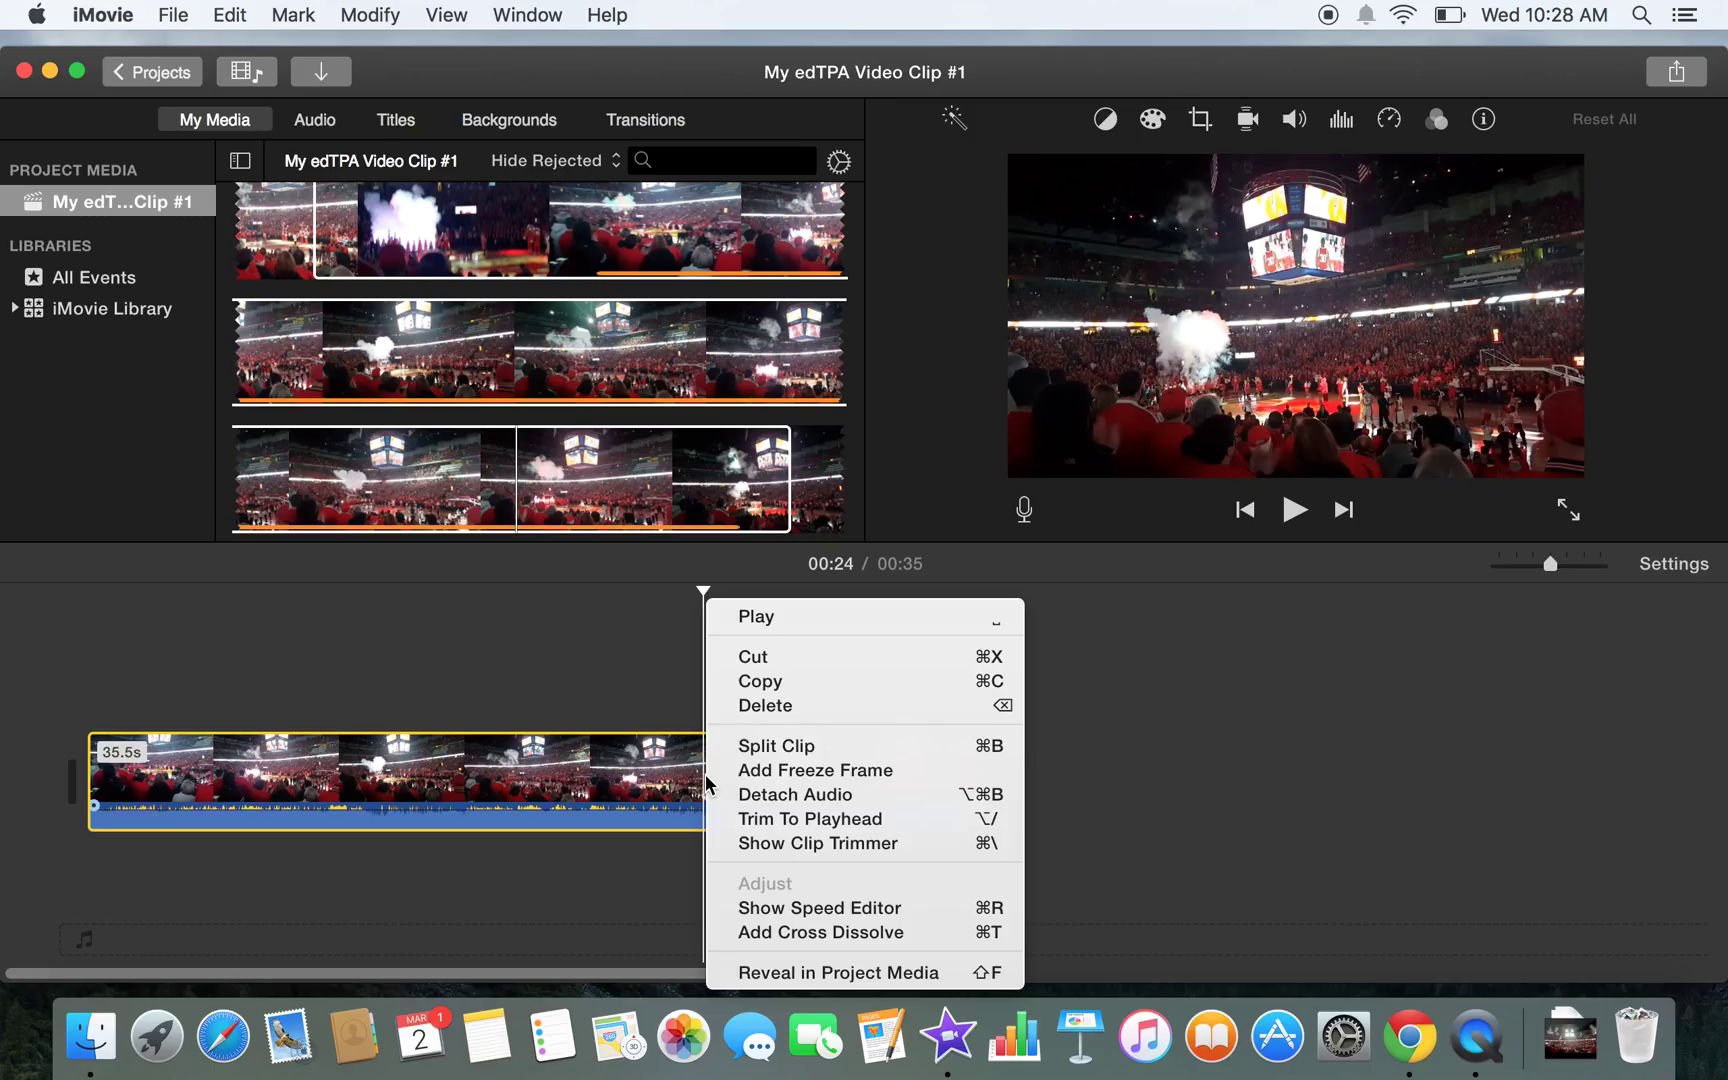
{"action": "left_click", "coordinate": [680, 779]}
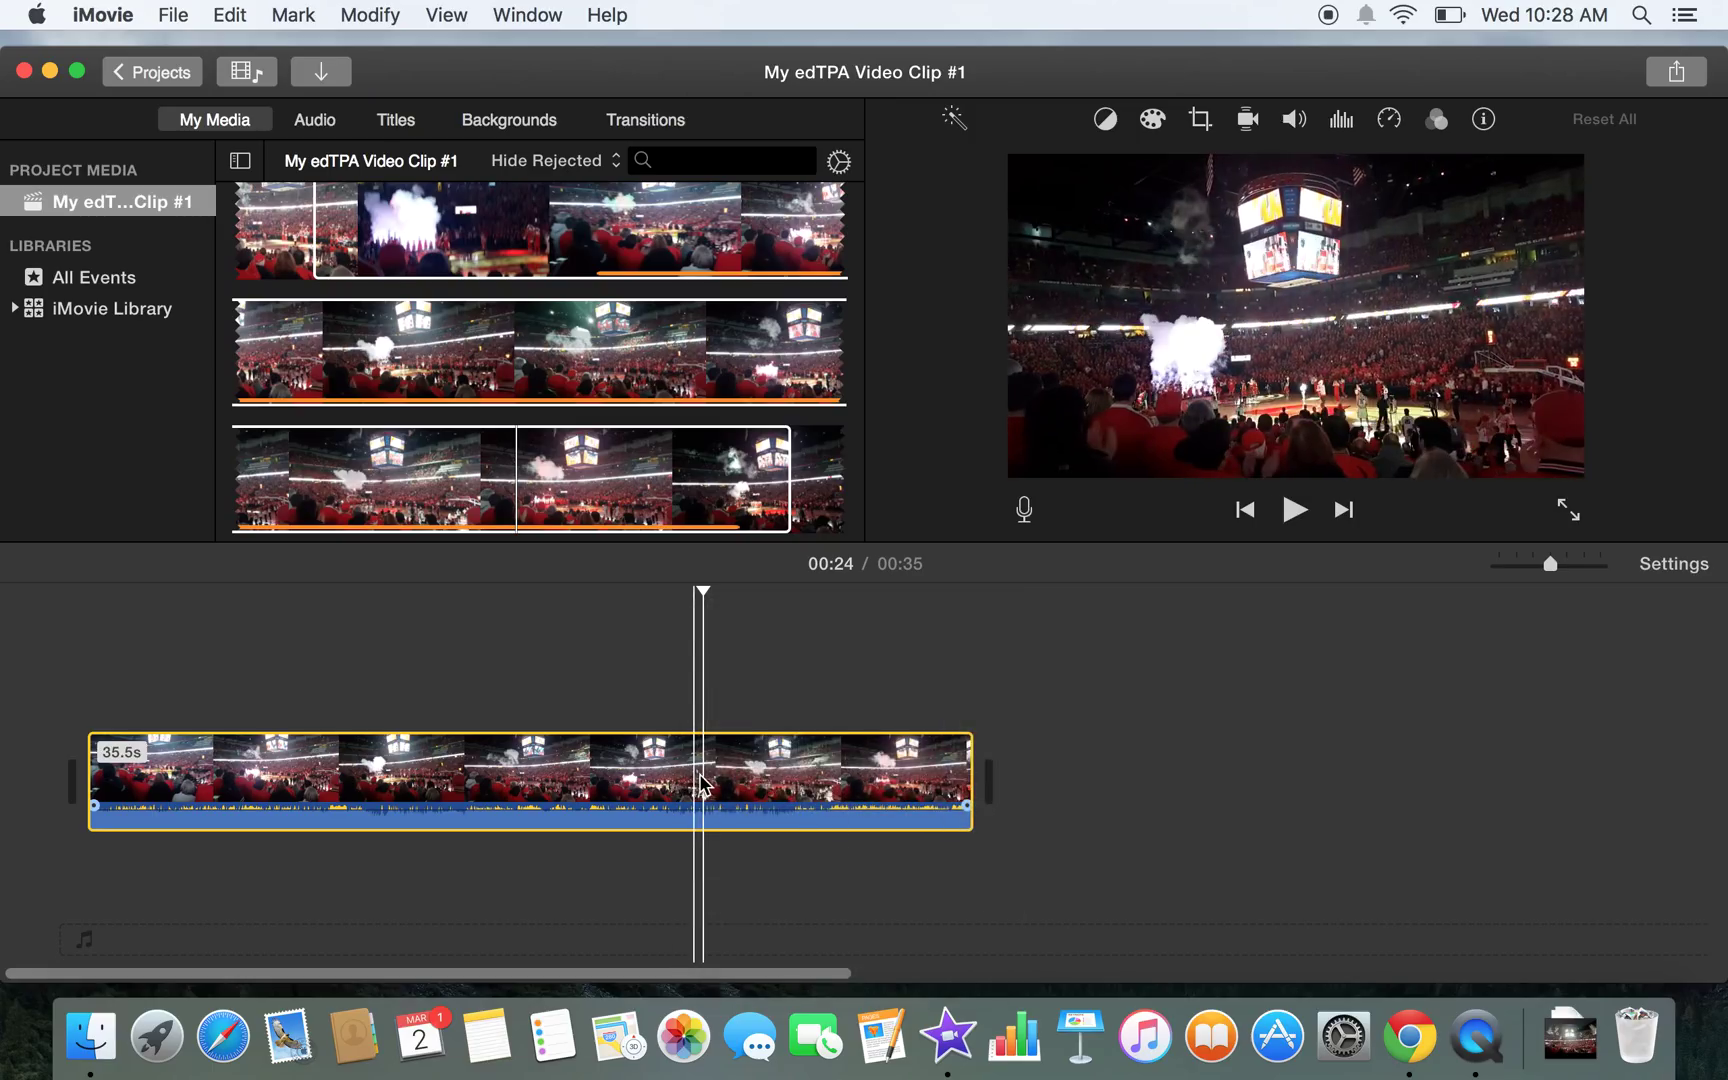
{"action": "right_click", "coordinate": [699, 775]}
{"action": "left_click", "coordinate": [752, 746]}
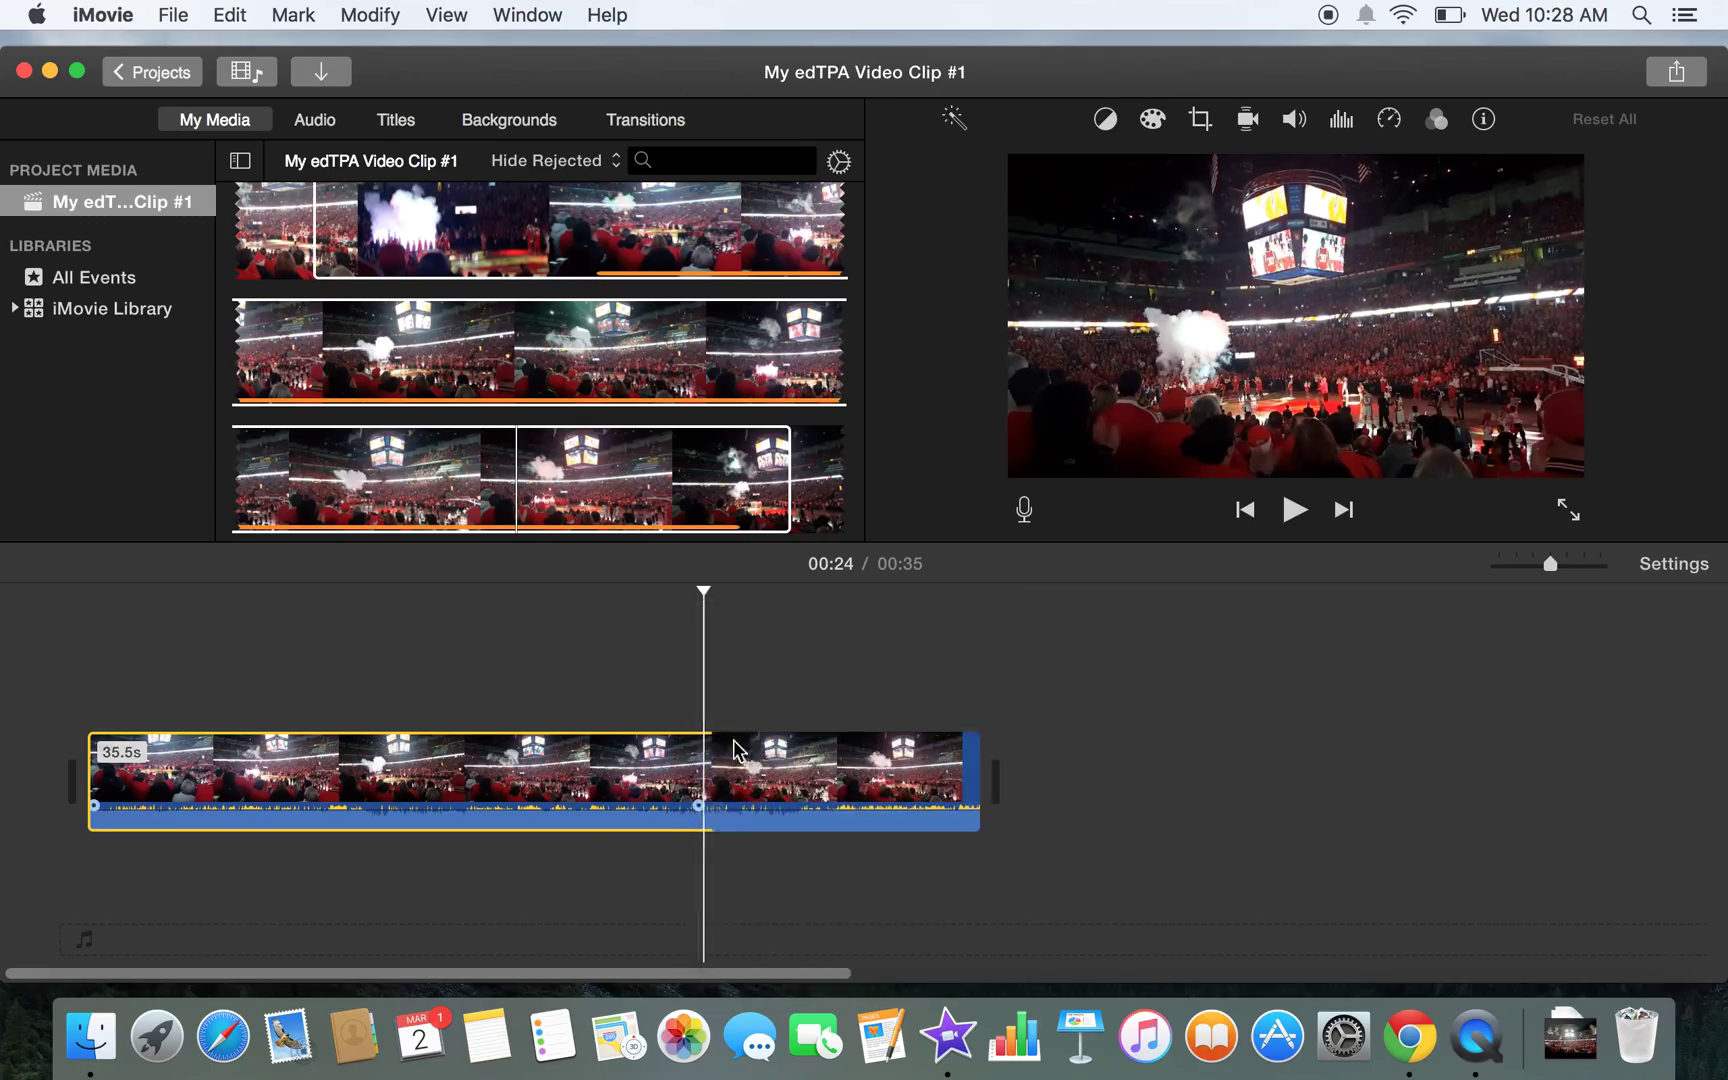
Split the clip at 00:16 and delete the 8.1-second middle piece, leaving a 0:27 movie.
{"action": "left_click", "coordinate": [503, 772]}
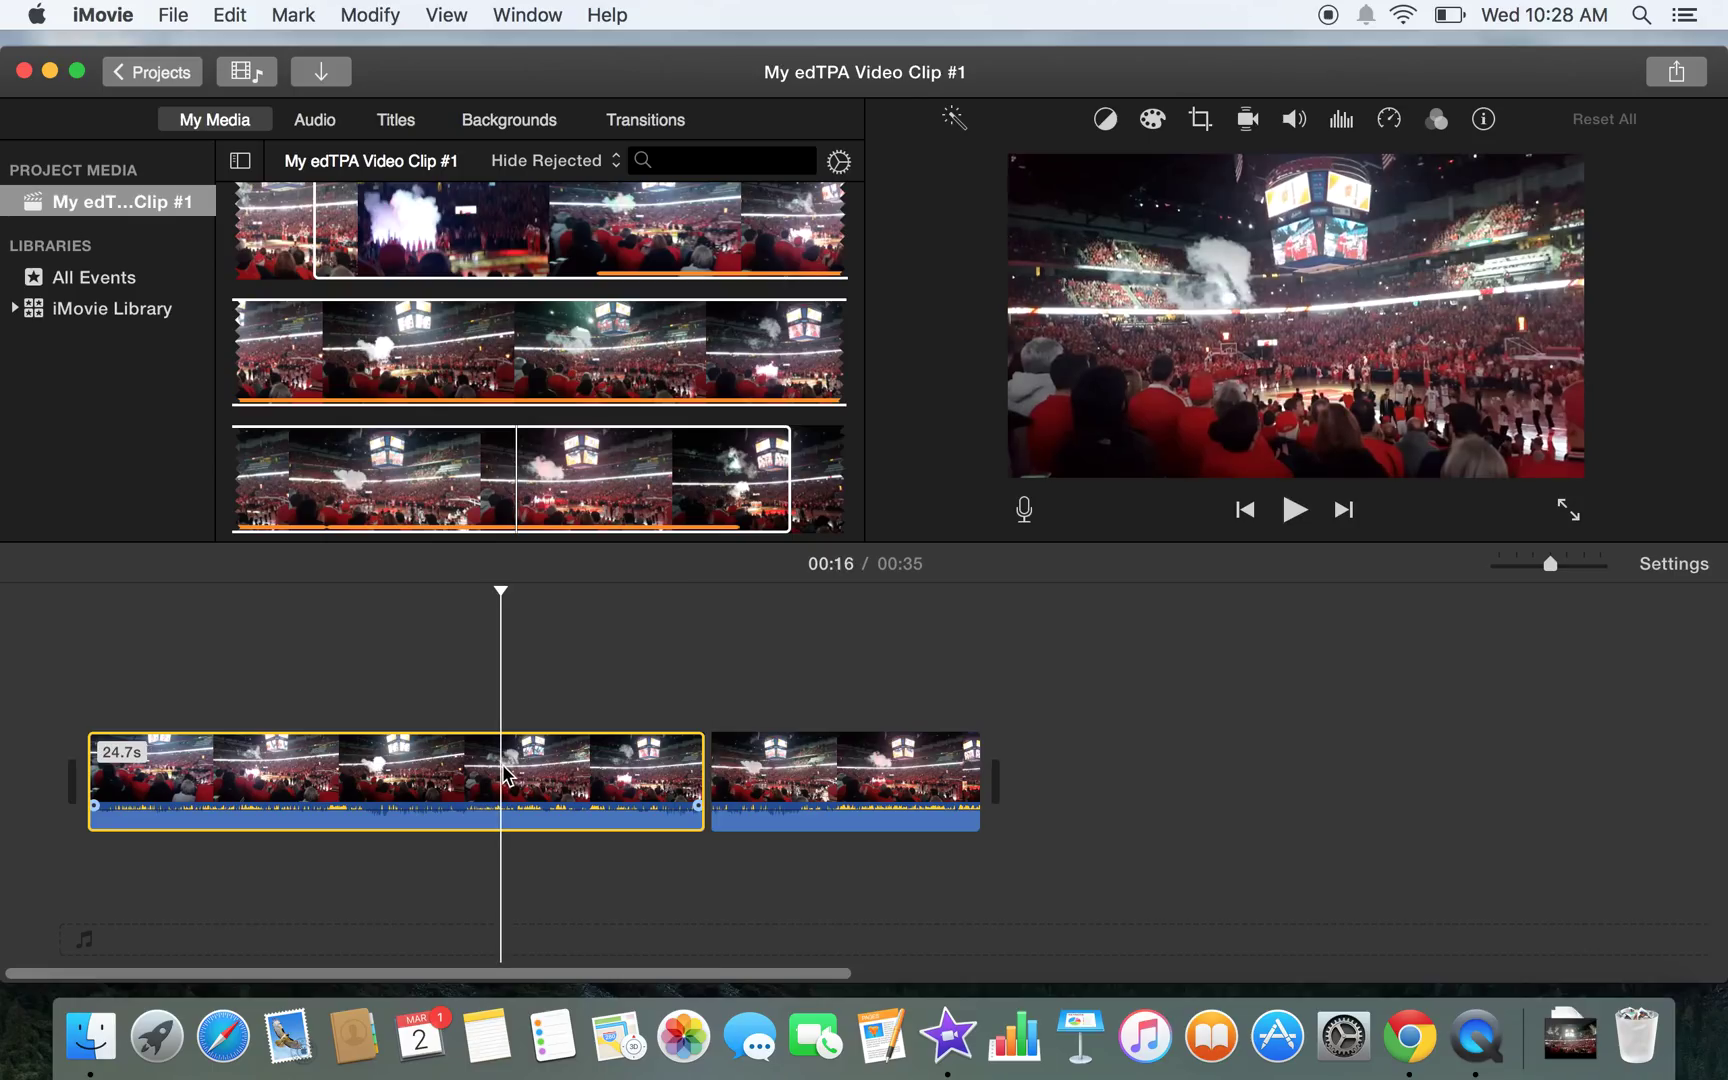
{"action": "right_click", "coordinate": [502, 766]}
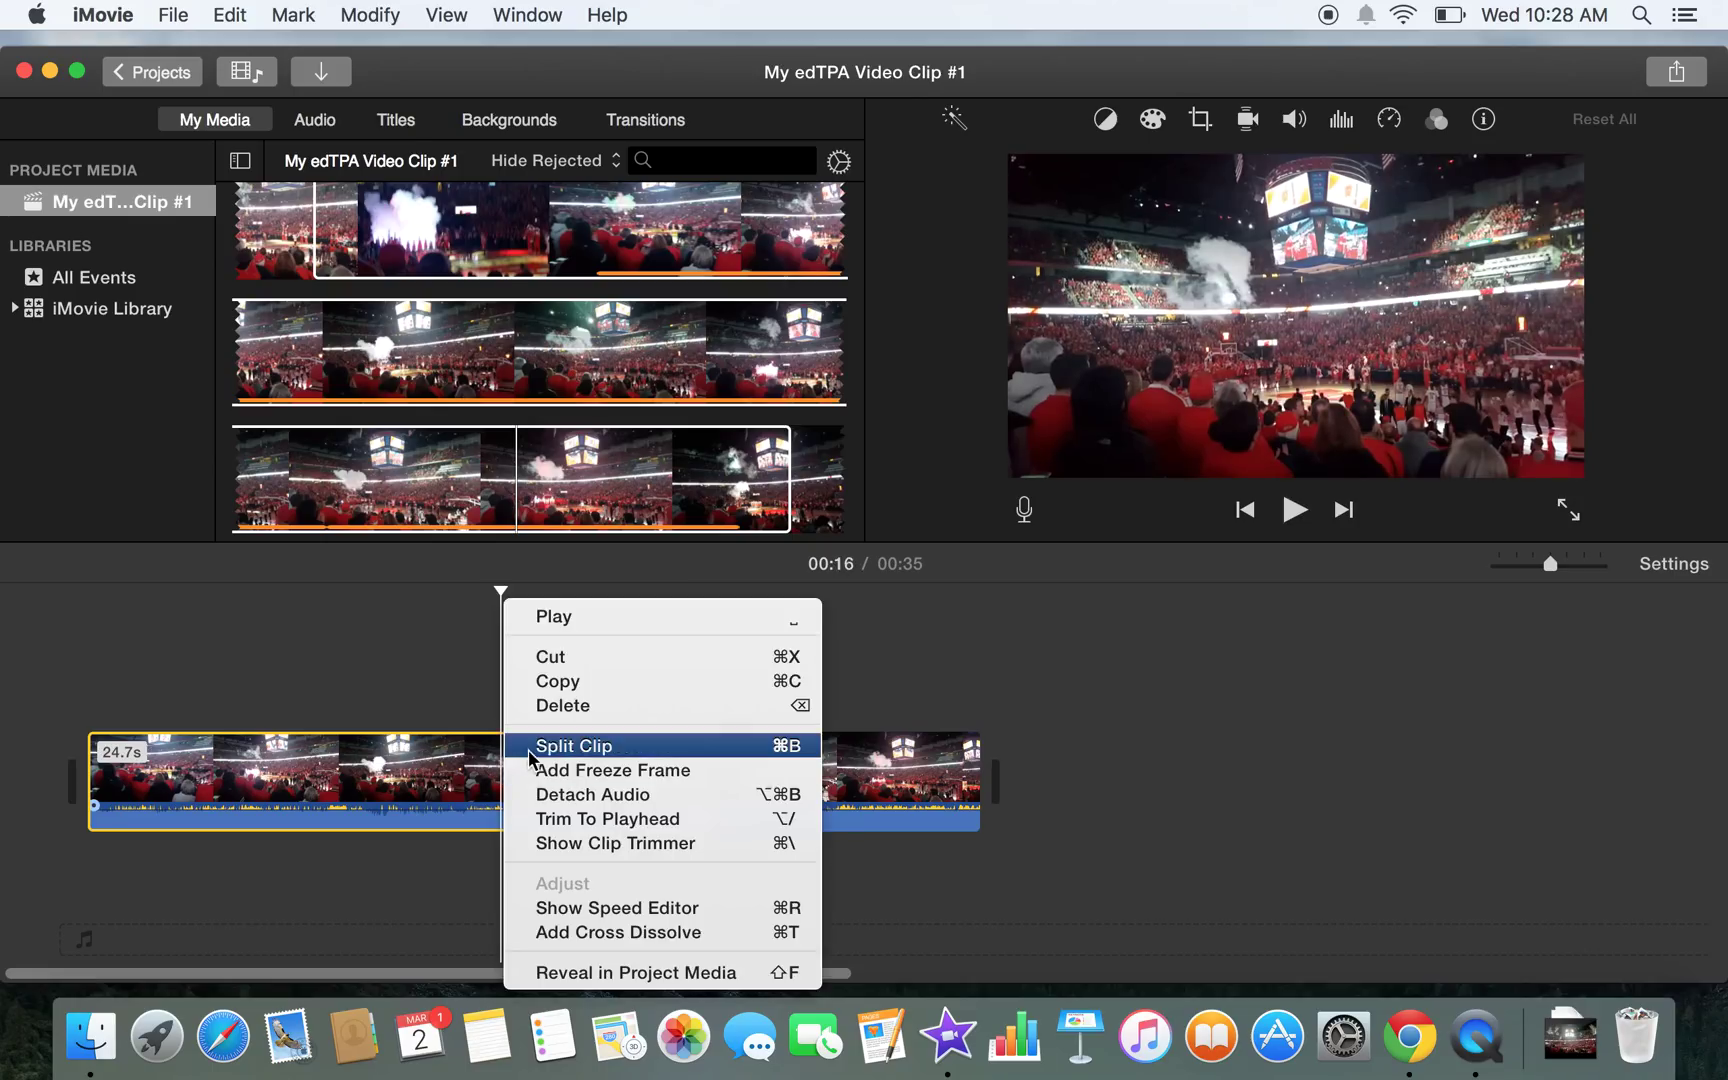
{"action": "left_click", "coordinate": [540, 748]}
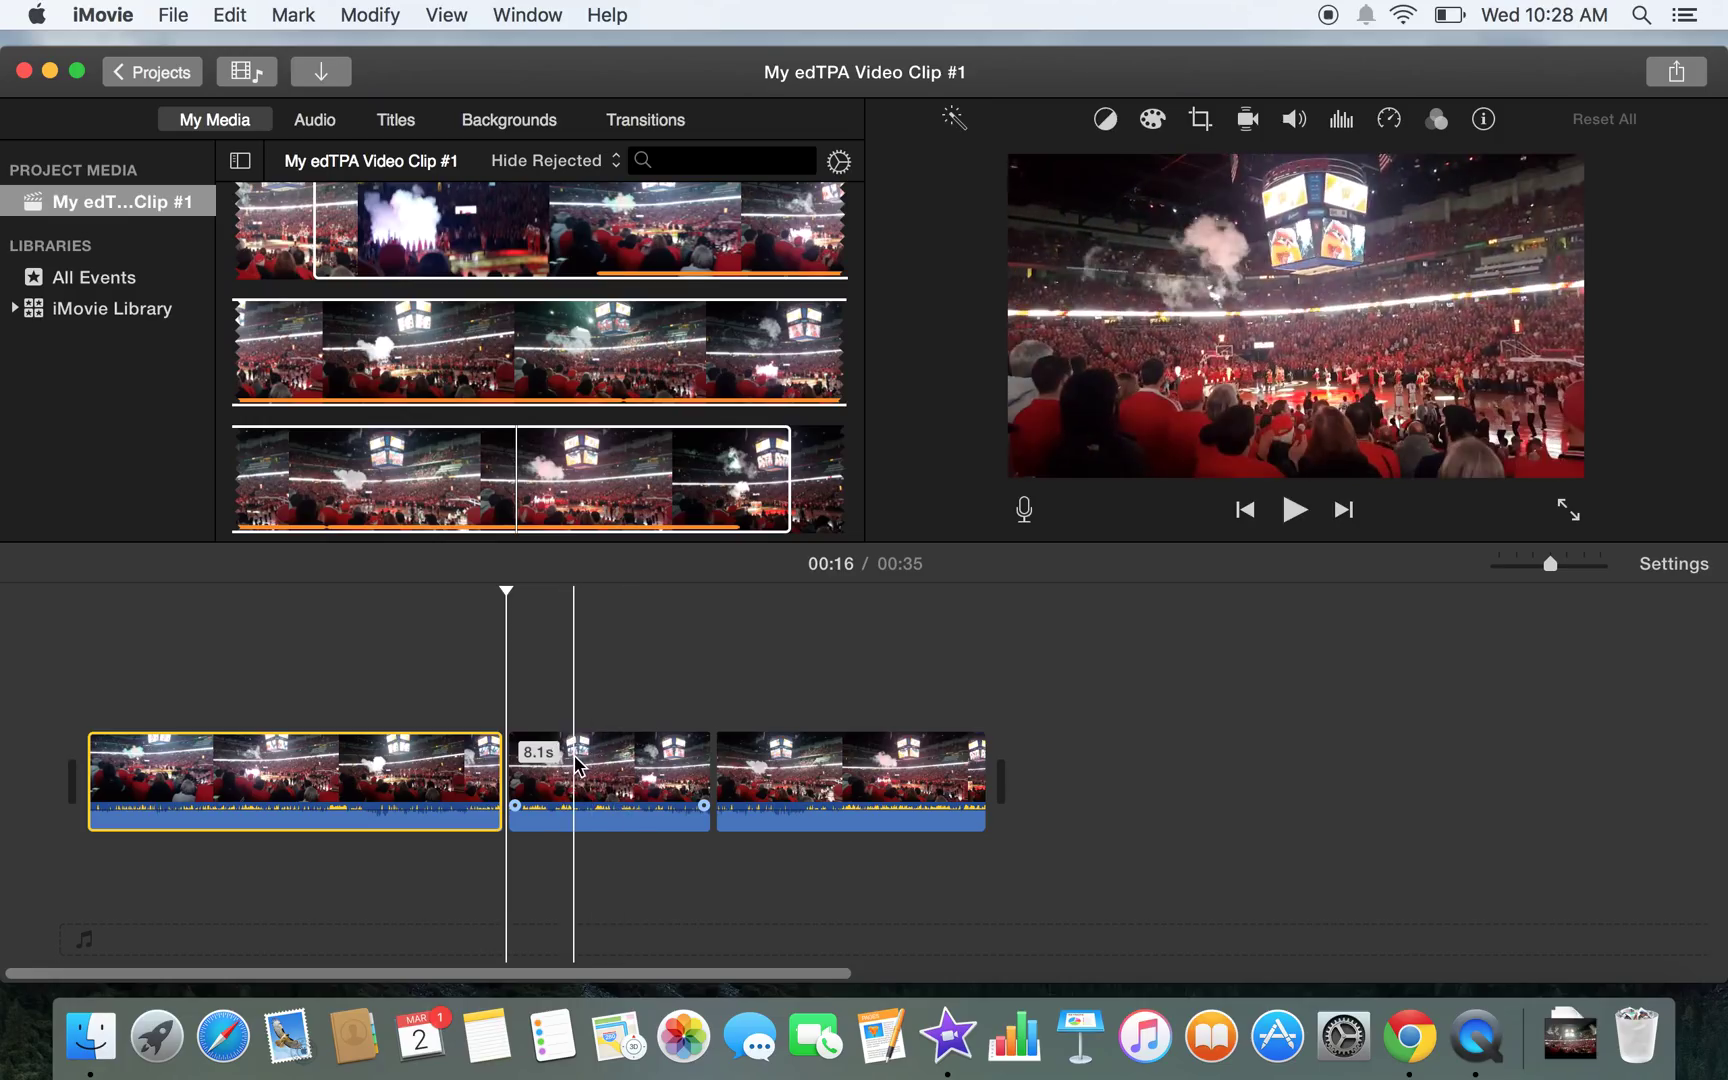
{"action": "left_click", "coordinate": [632, 788]}
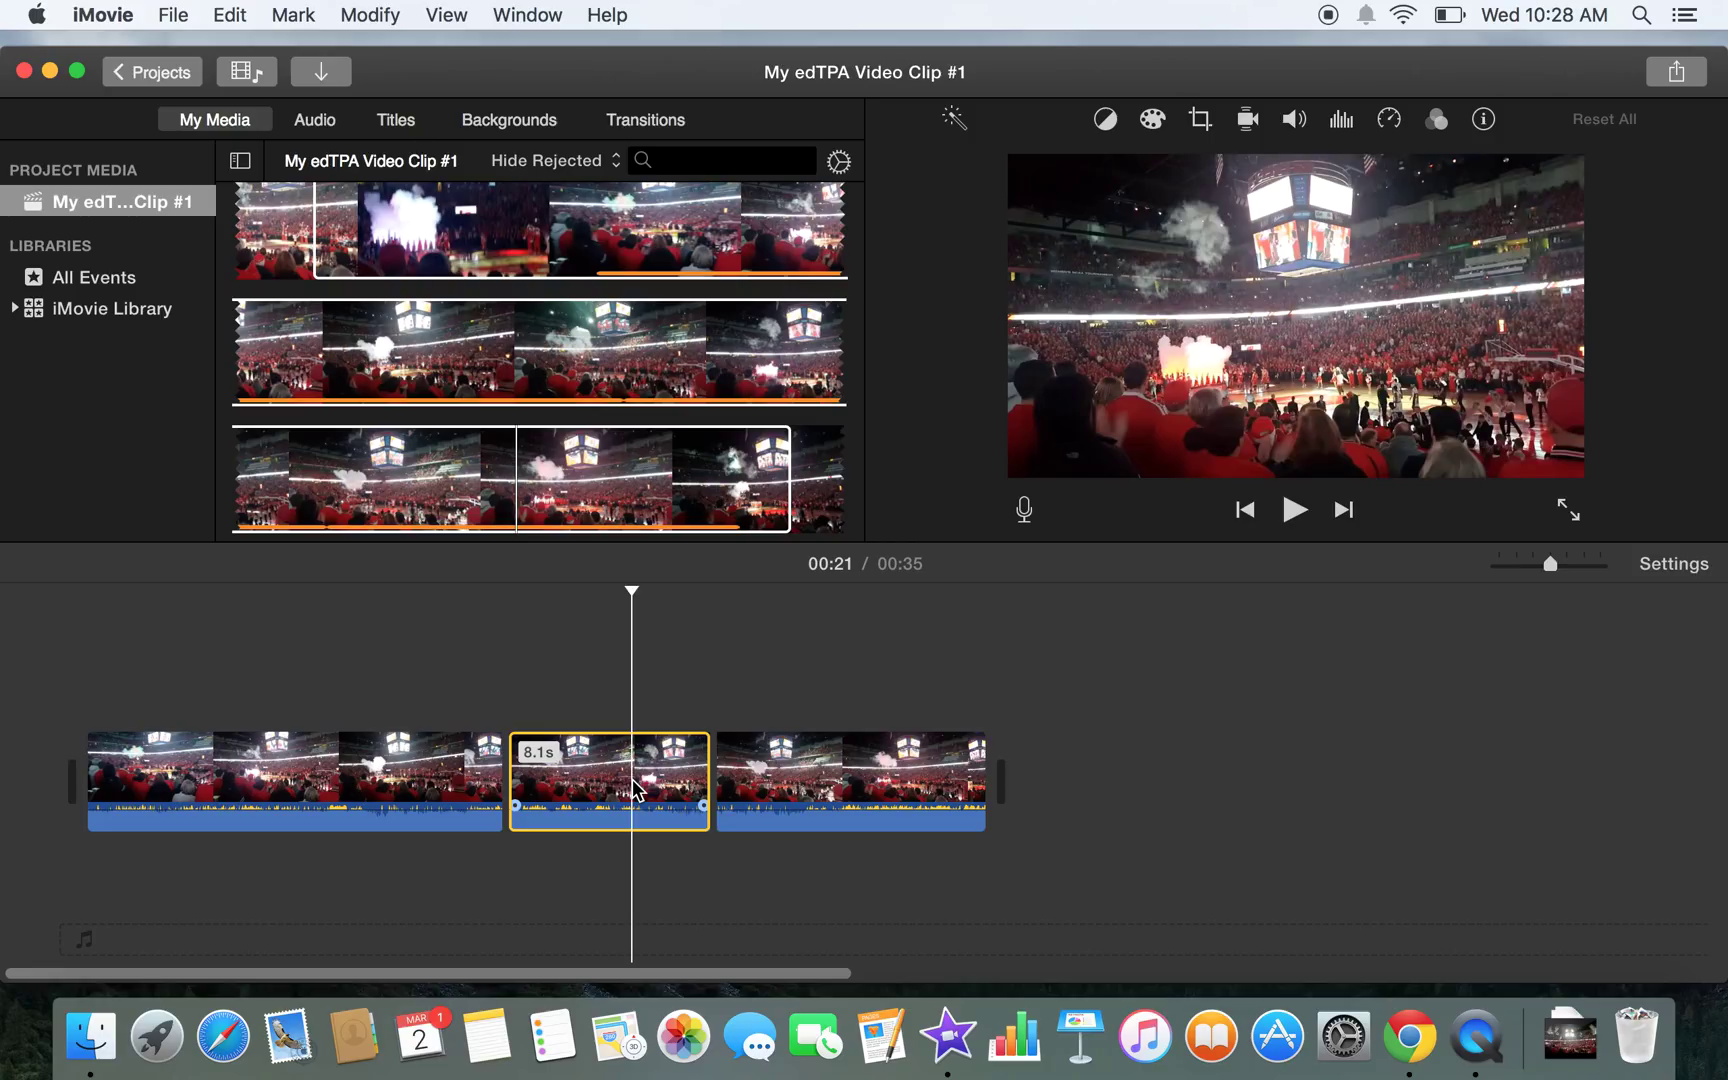
{"action": "key", "text": "Delete"}
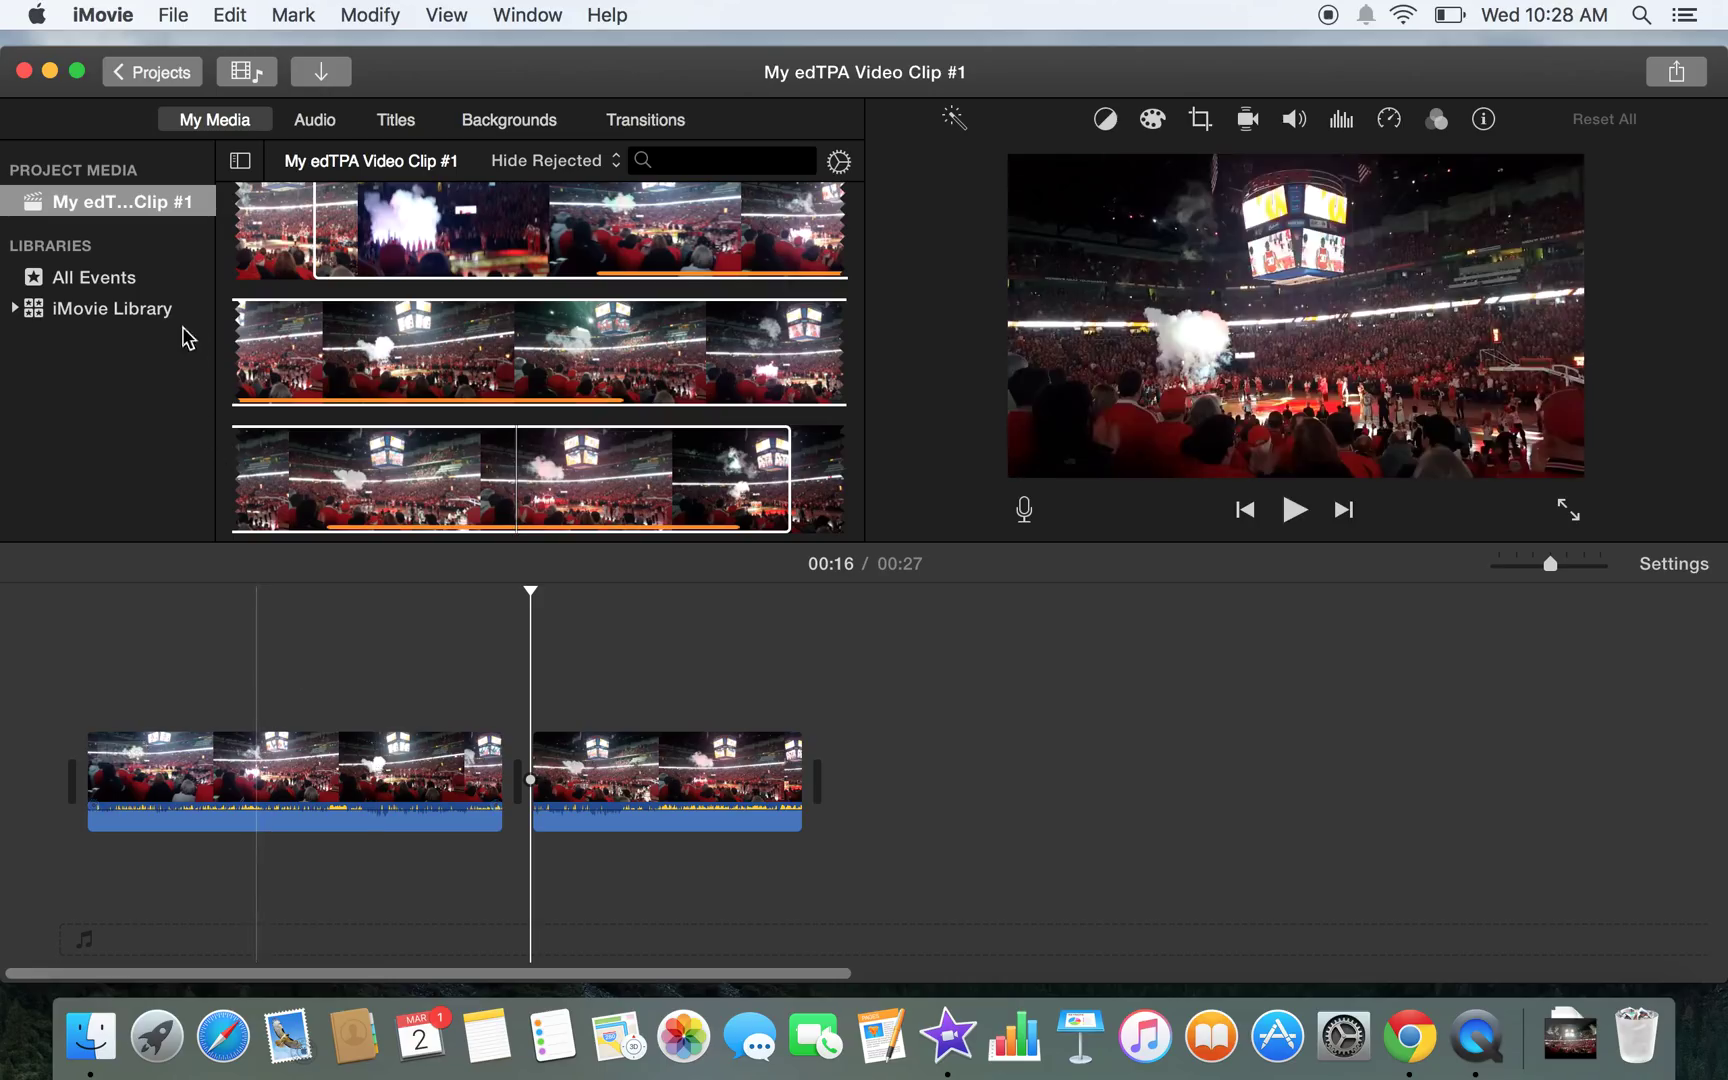
{"action": "left_click", "coordinate": [232, 18]}
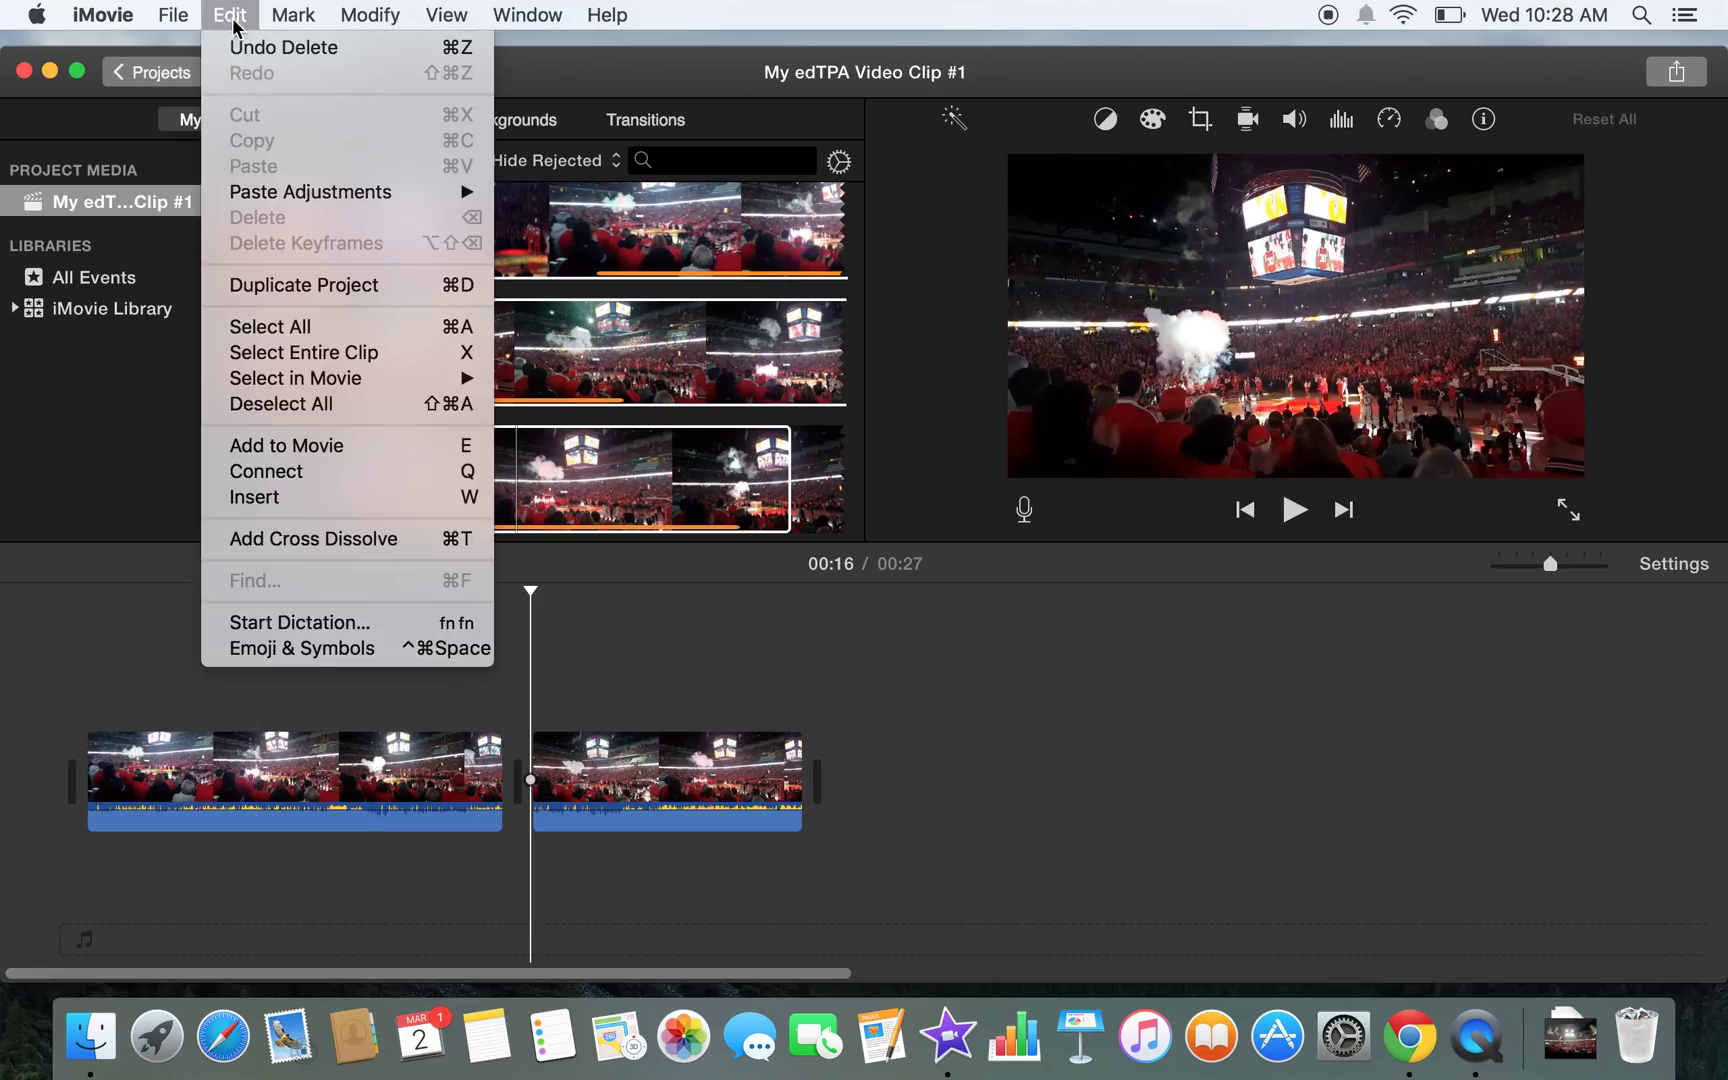
Undo the Delete and both Split Clip edits, then select the arena clip in project media.
{"action": "left_click", "coordinate": [252, 47]}
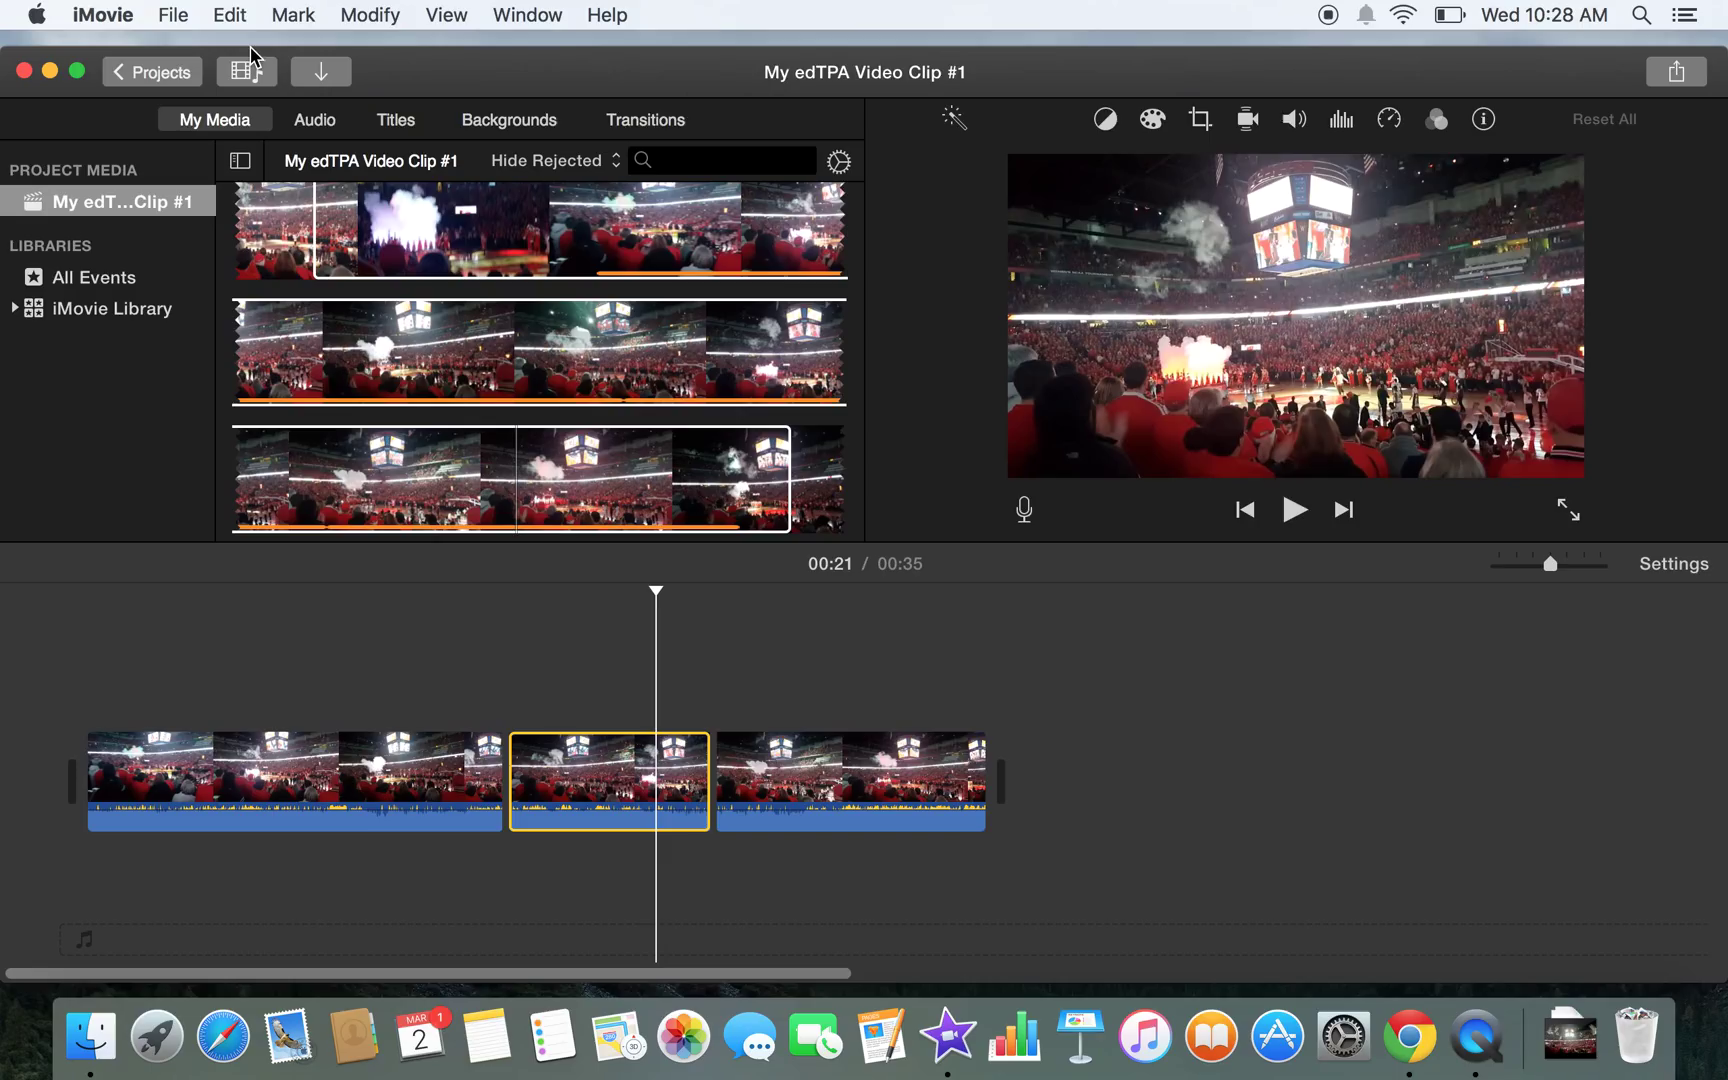
{"action": "left_click", "coordinate": [231, 15]}
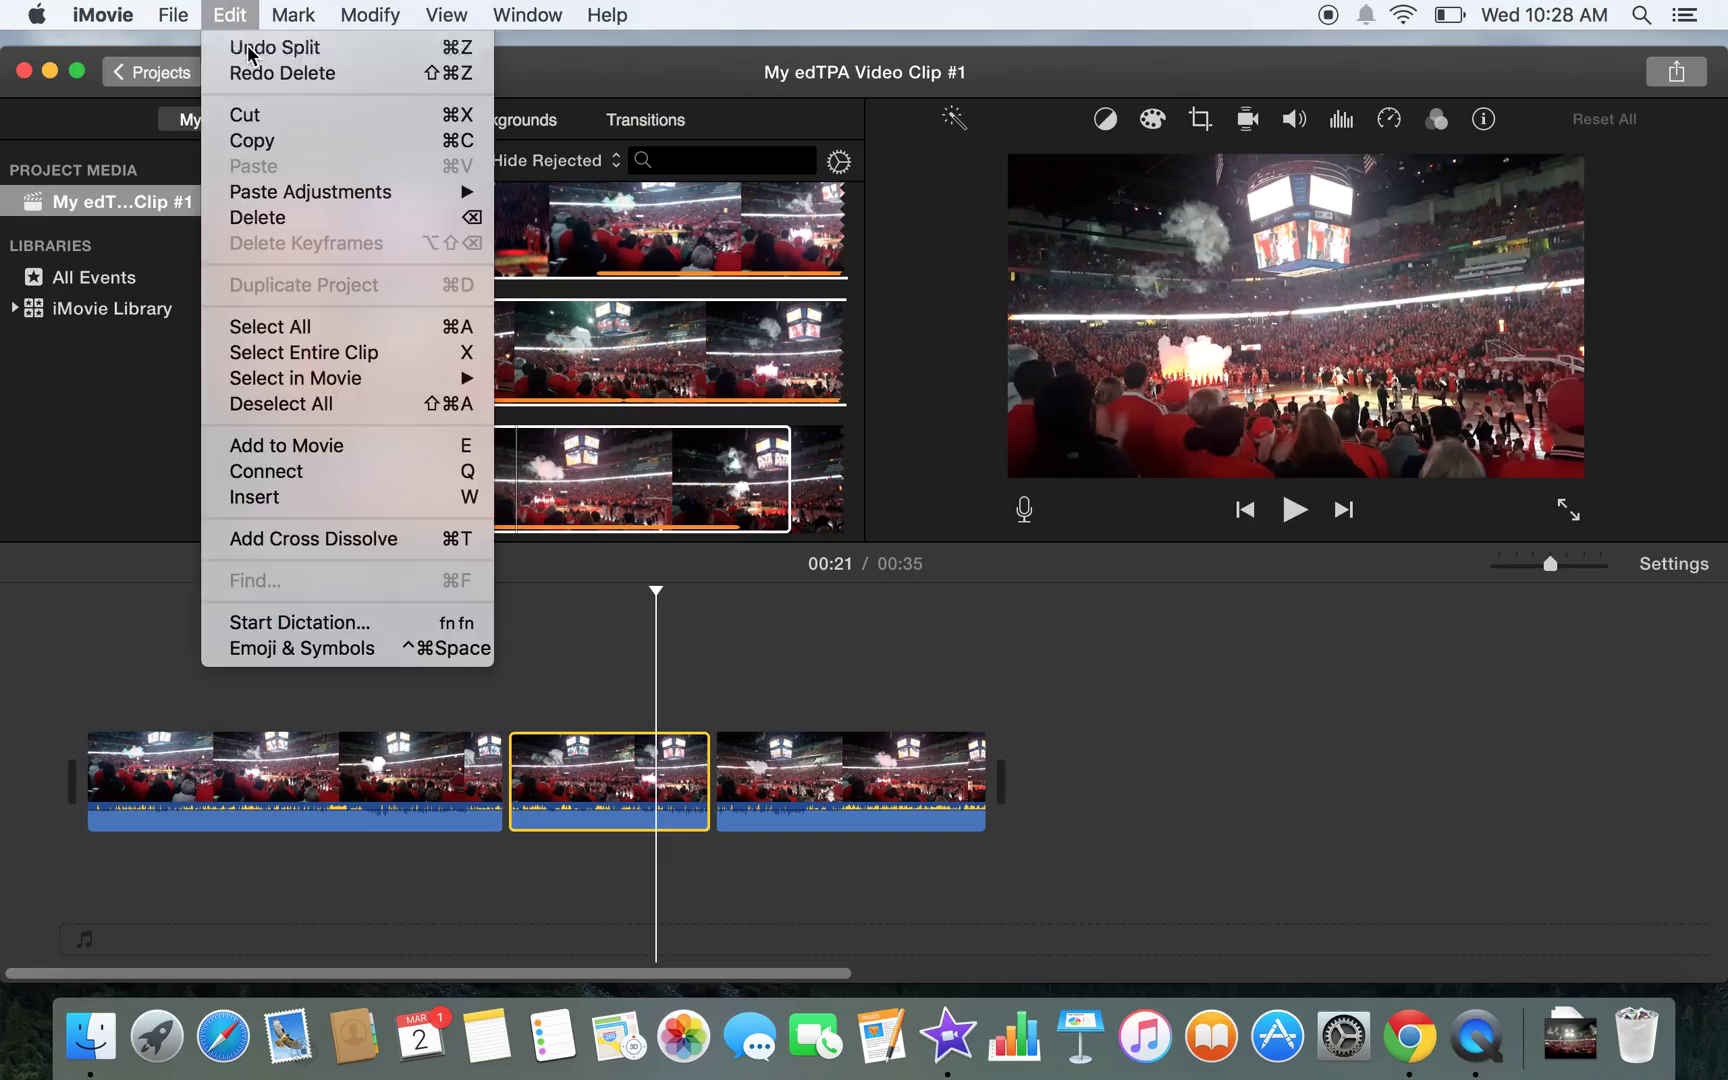
{"action": "left_click", "coordinate": [249, 47]}
{"action": "left_click", "coordinate": [233, 16]}
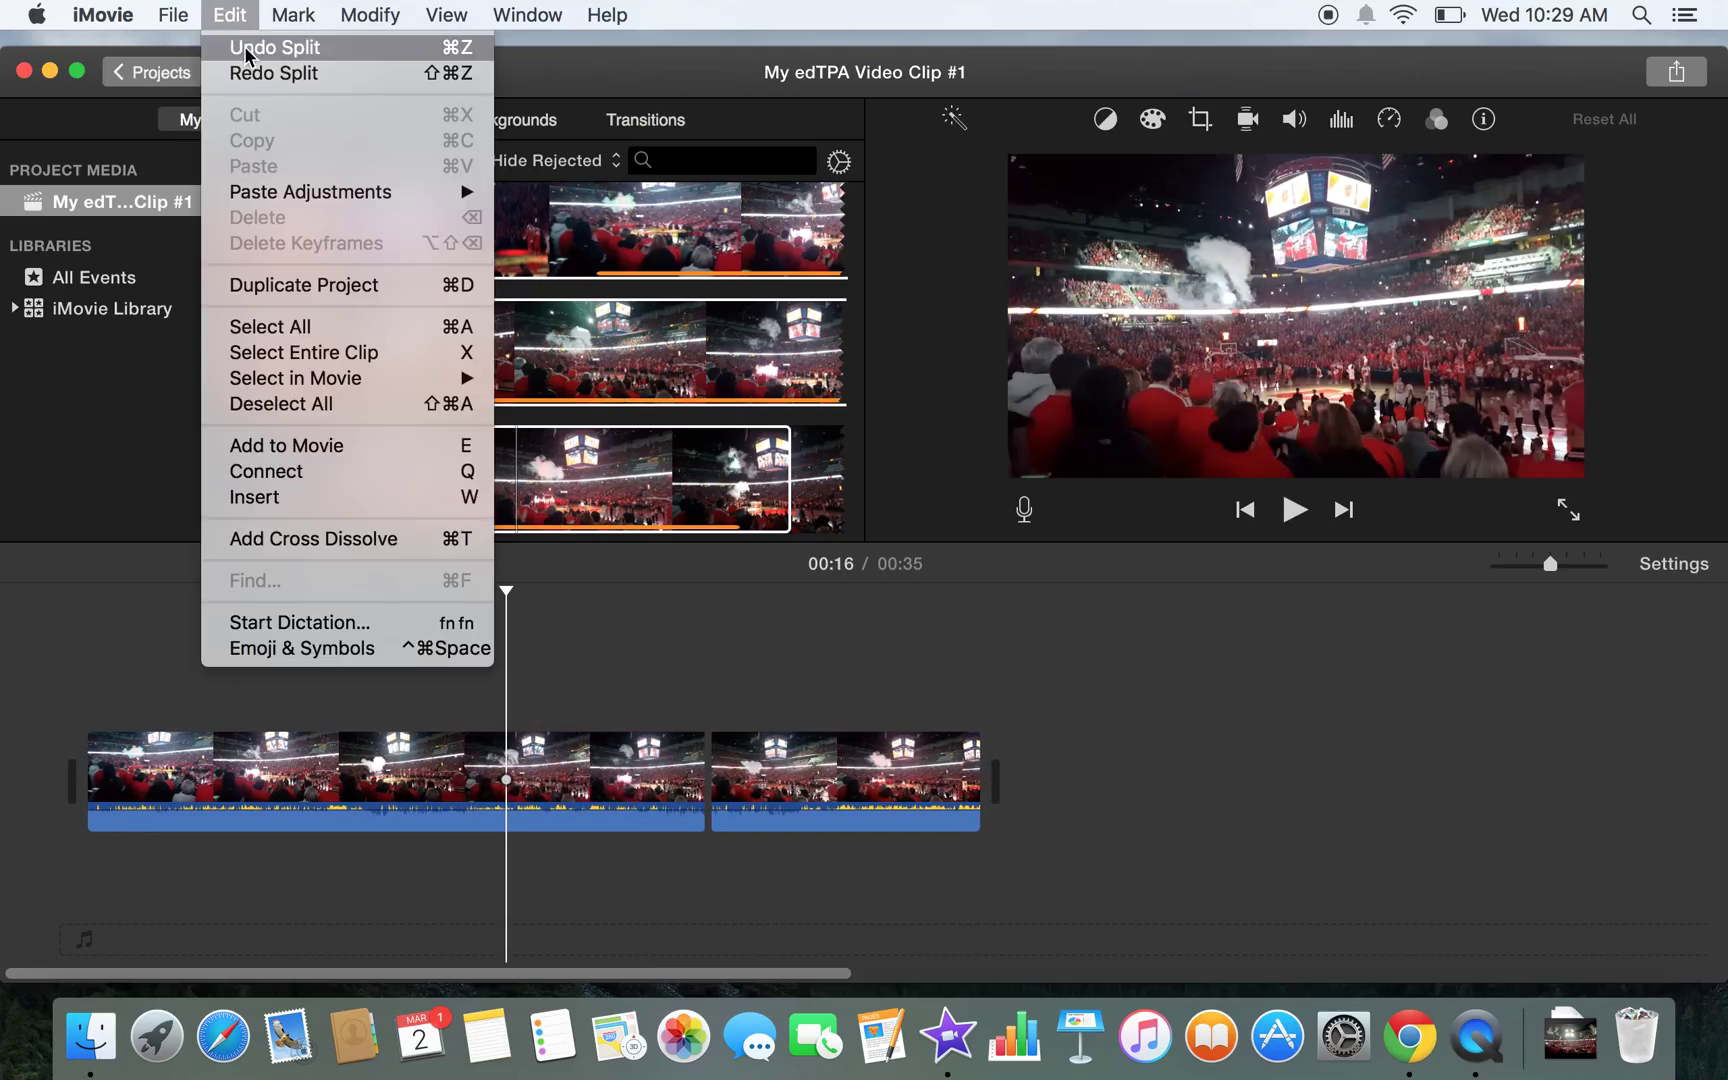
{"action": "left_click", "coordinate": [249, 47]}
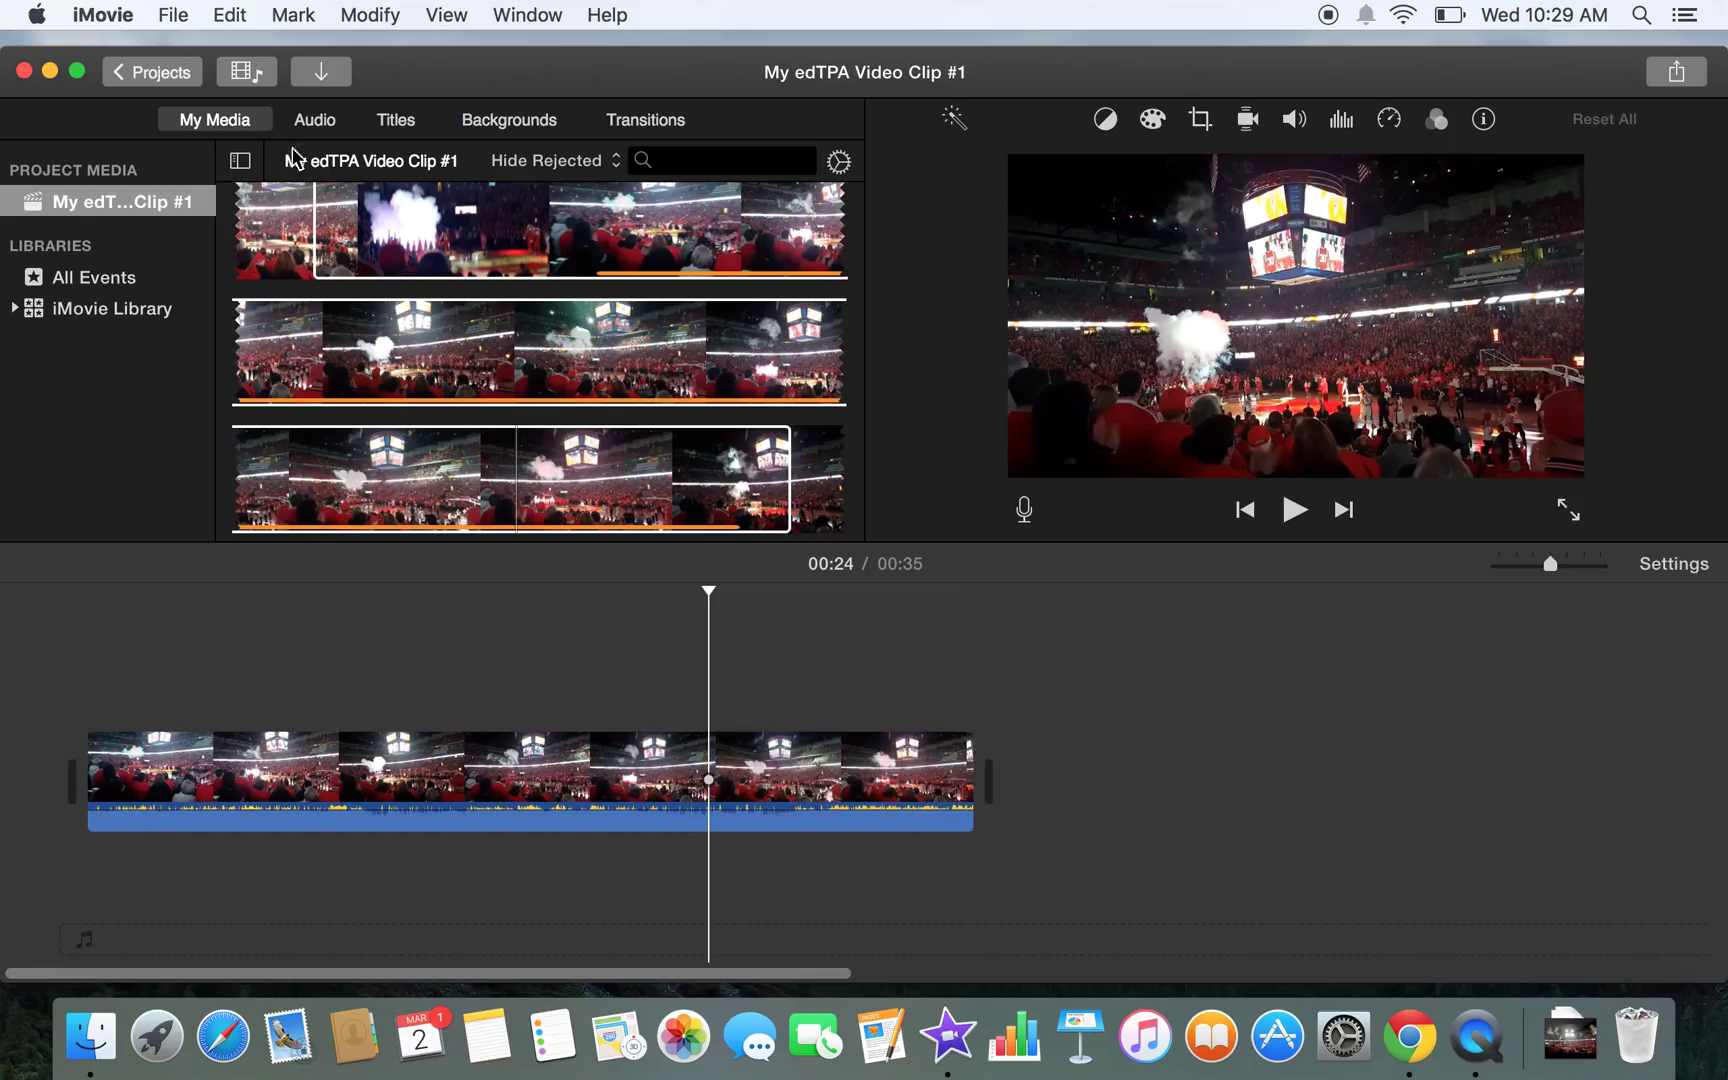
{"action": "left_click", "coordinate": [405, 365]}
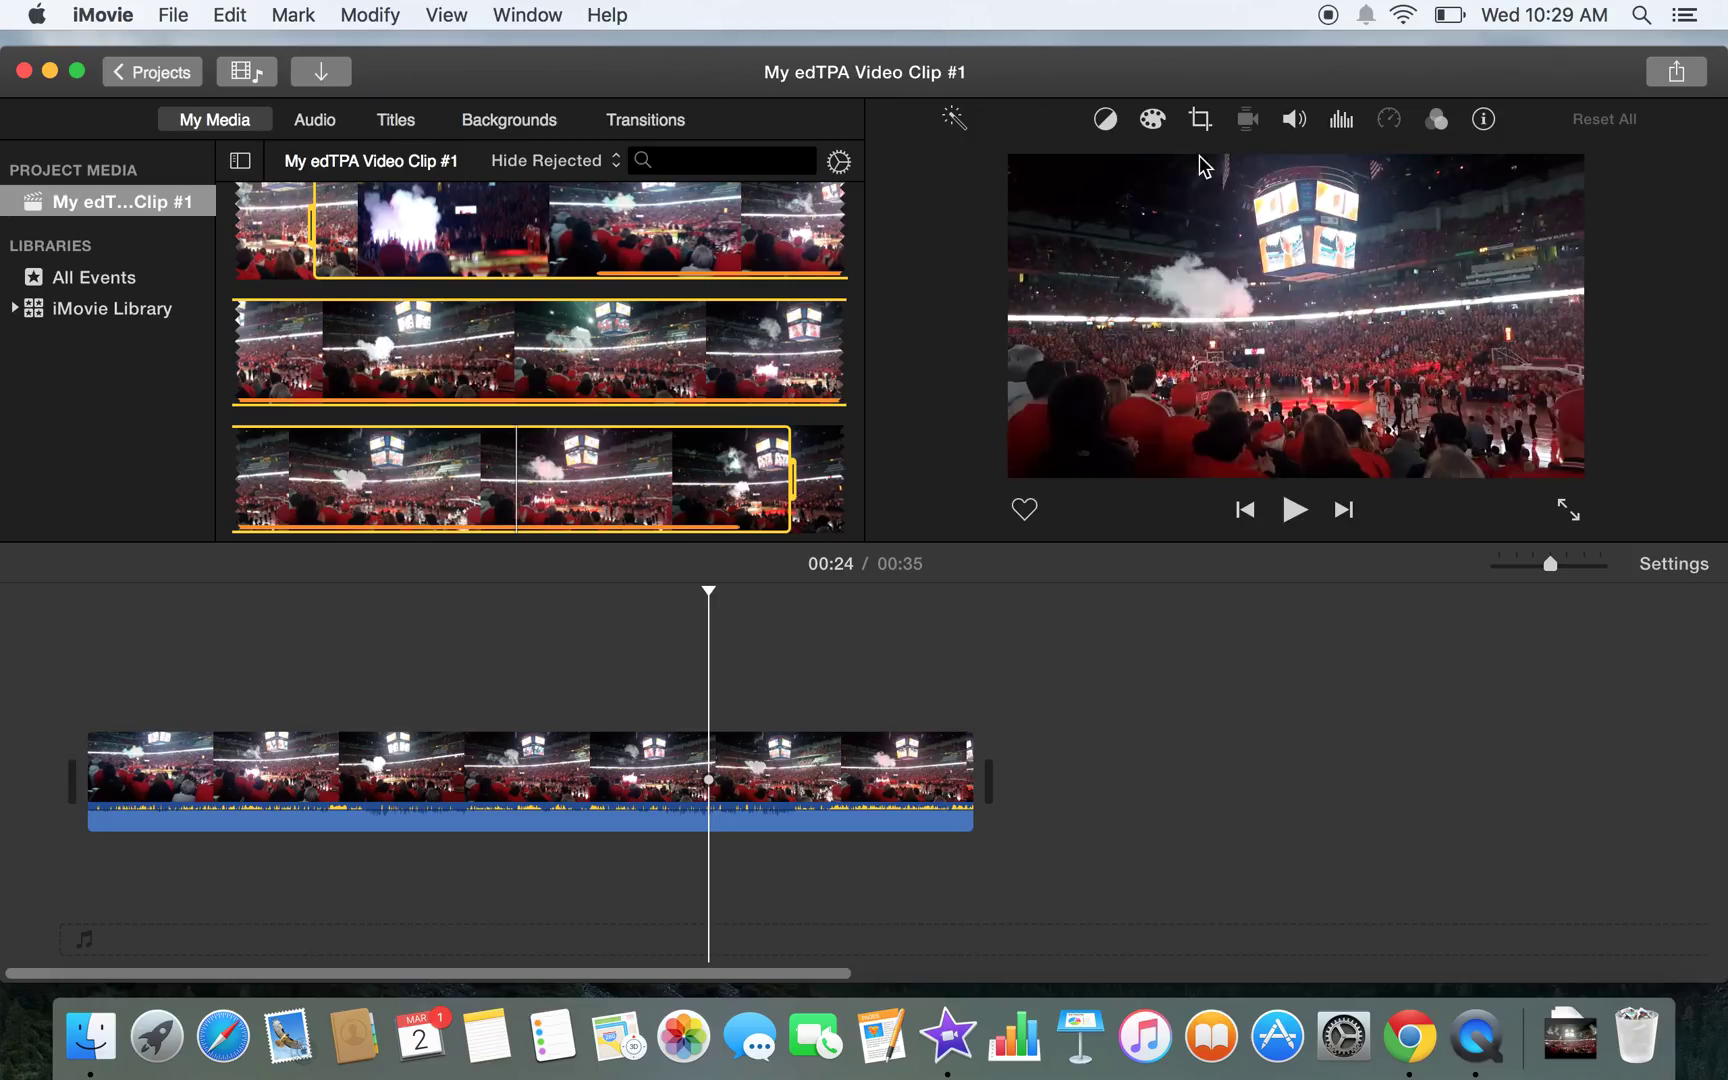
Set up a File share of the movie at 720p resolution and Medium quality (about 45.9 MB).
{"action": "left_click", "coordinate": [1677, 73]}
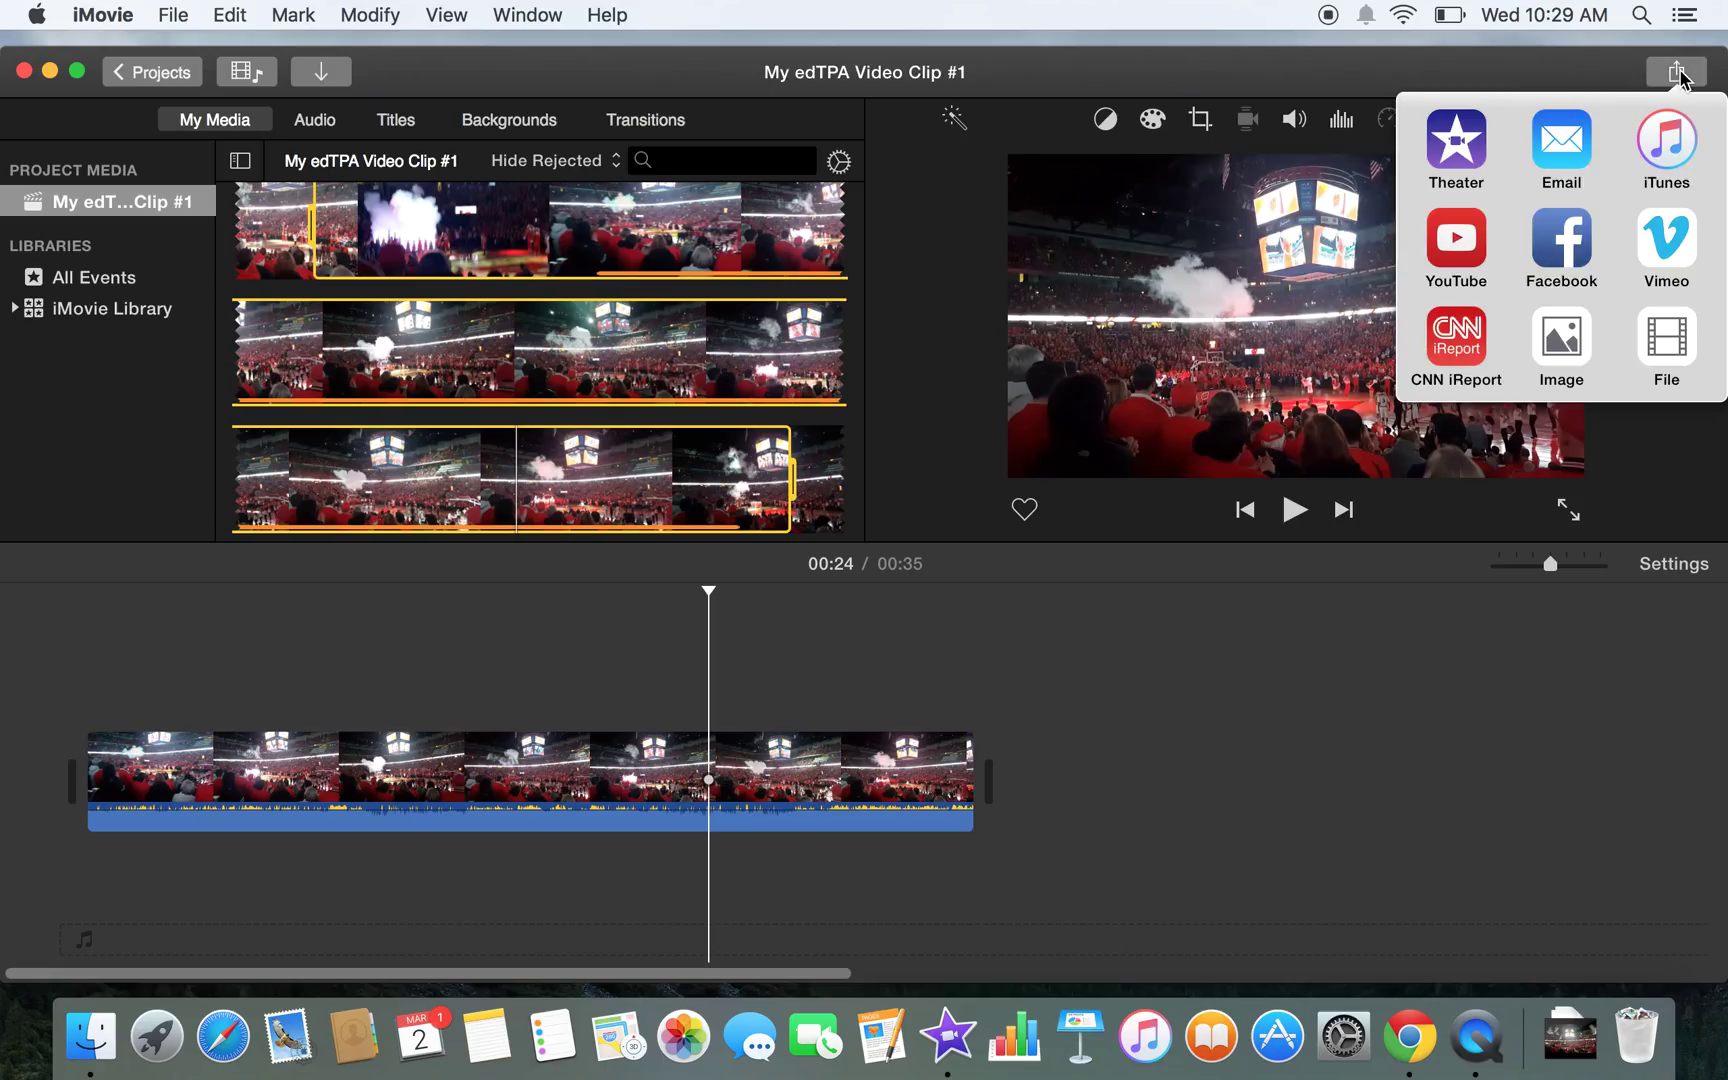
{"action": "left_click", "coordinate": [1666, 338]}
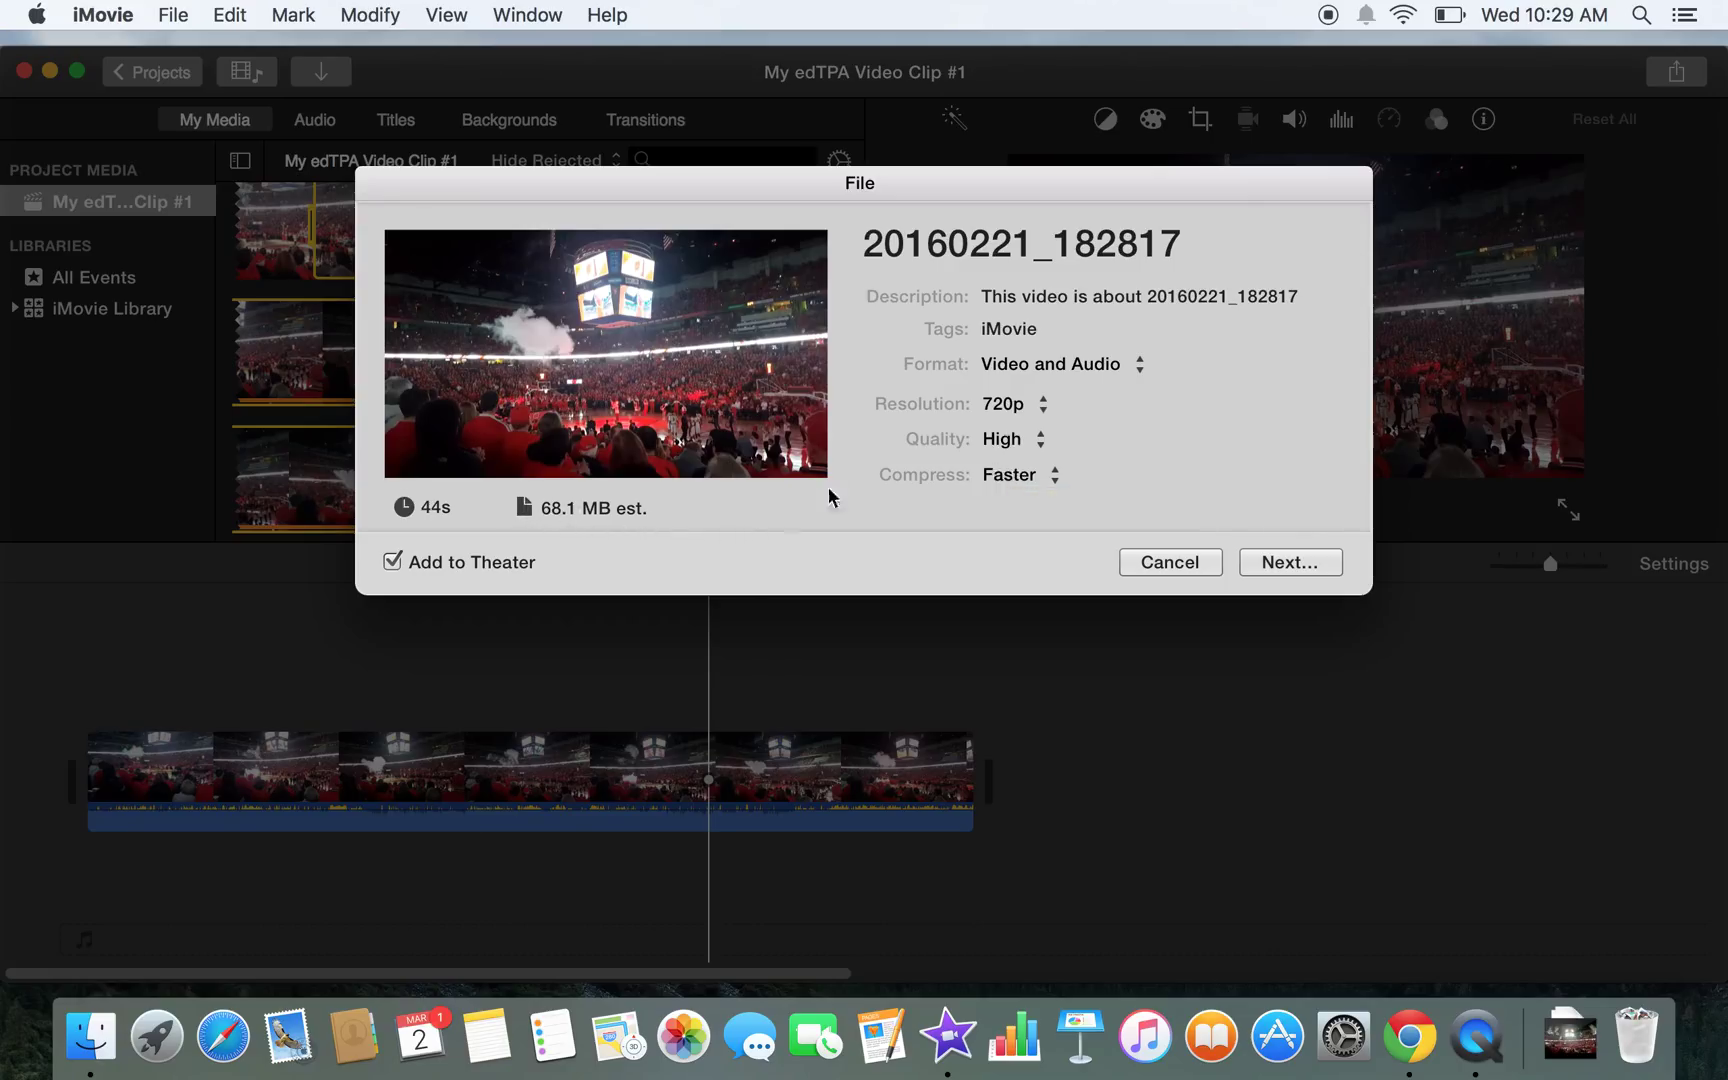
{"action": "left_click", "coordinate": [1013, 445]}
{"action": "left_click", "coordinate": [1017, 432]}
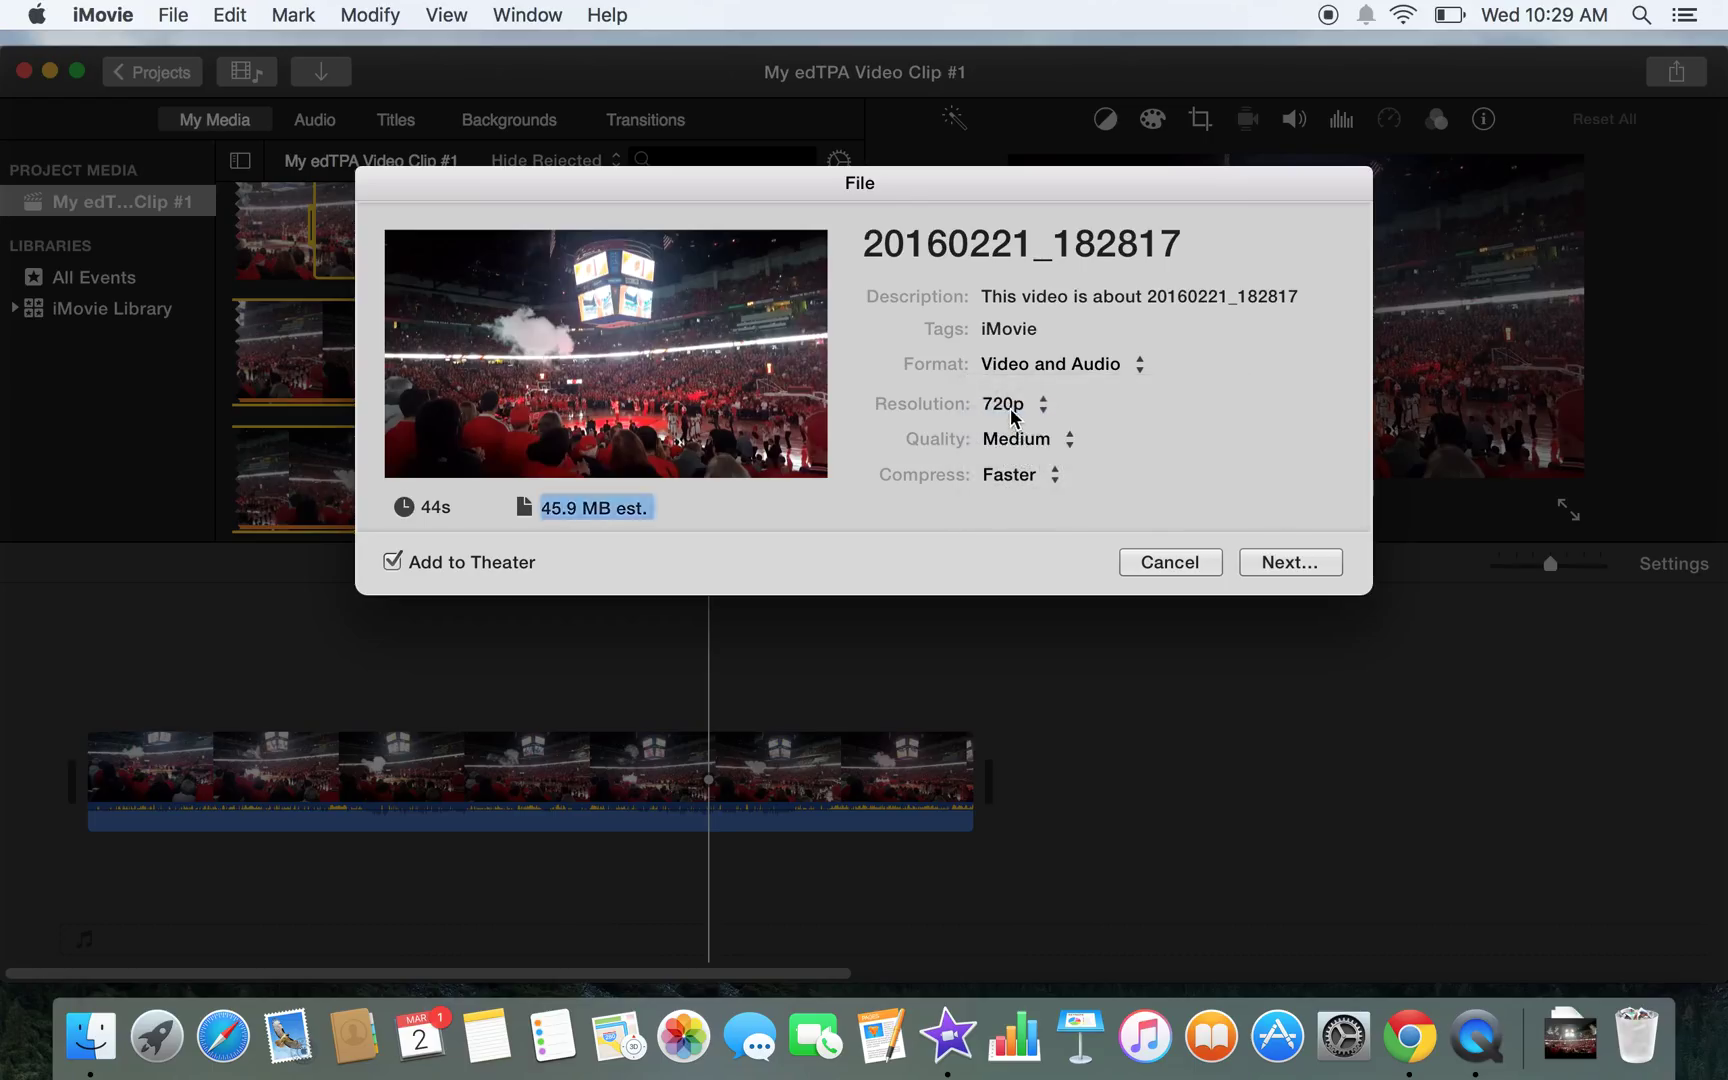
{"action": "left_click", "coordinate": [1010, 407]}
{"action": "left_click", "coordinate": [1010, 407]}
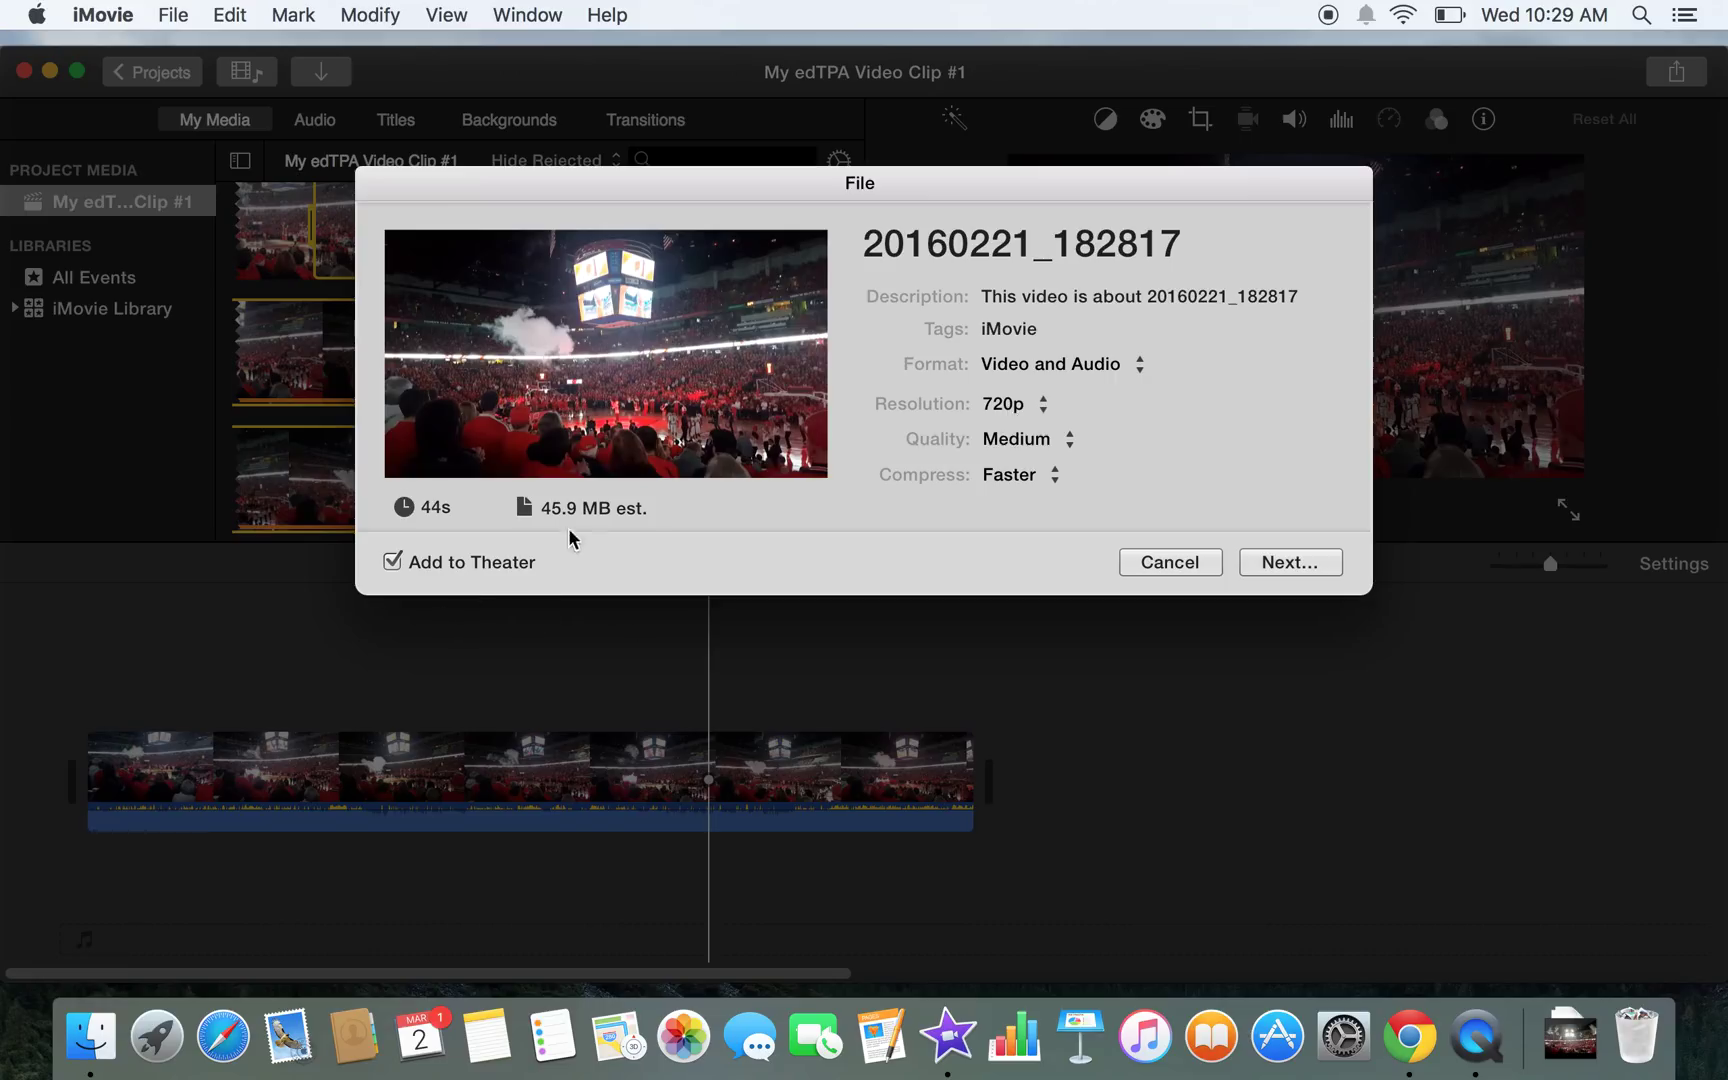
{"action": "mouse_move", "coordinate": [564, 510]}
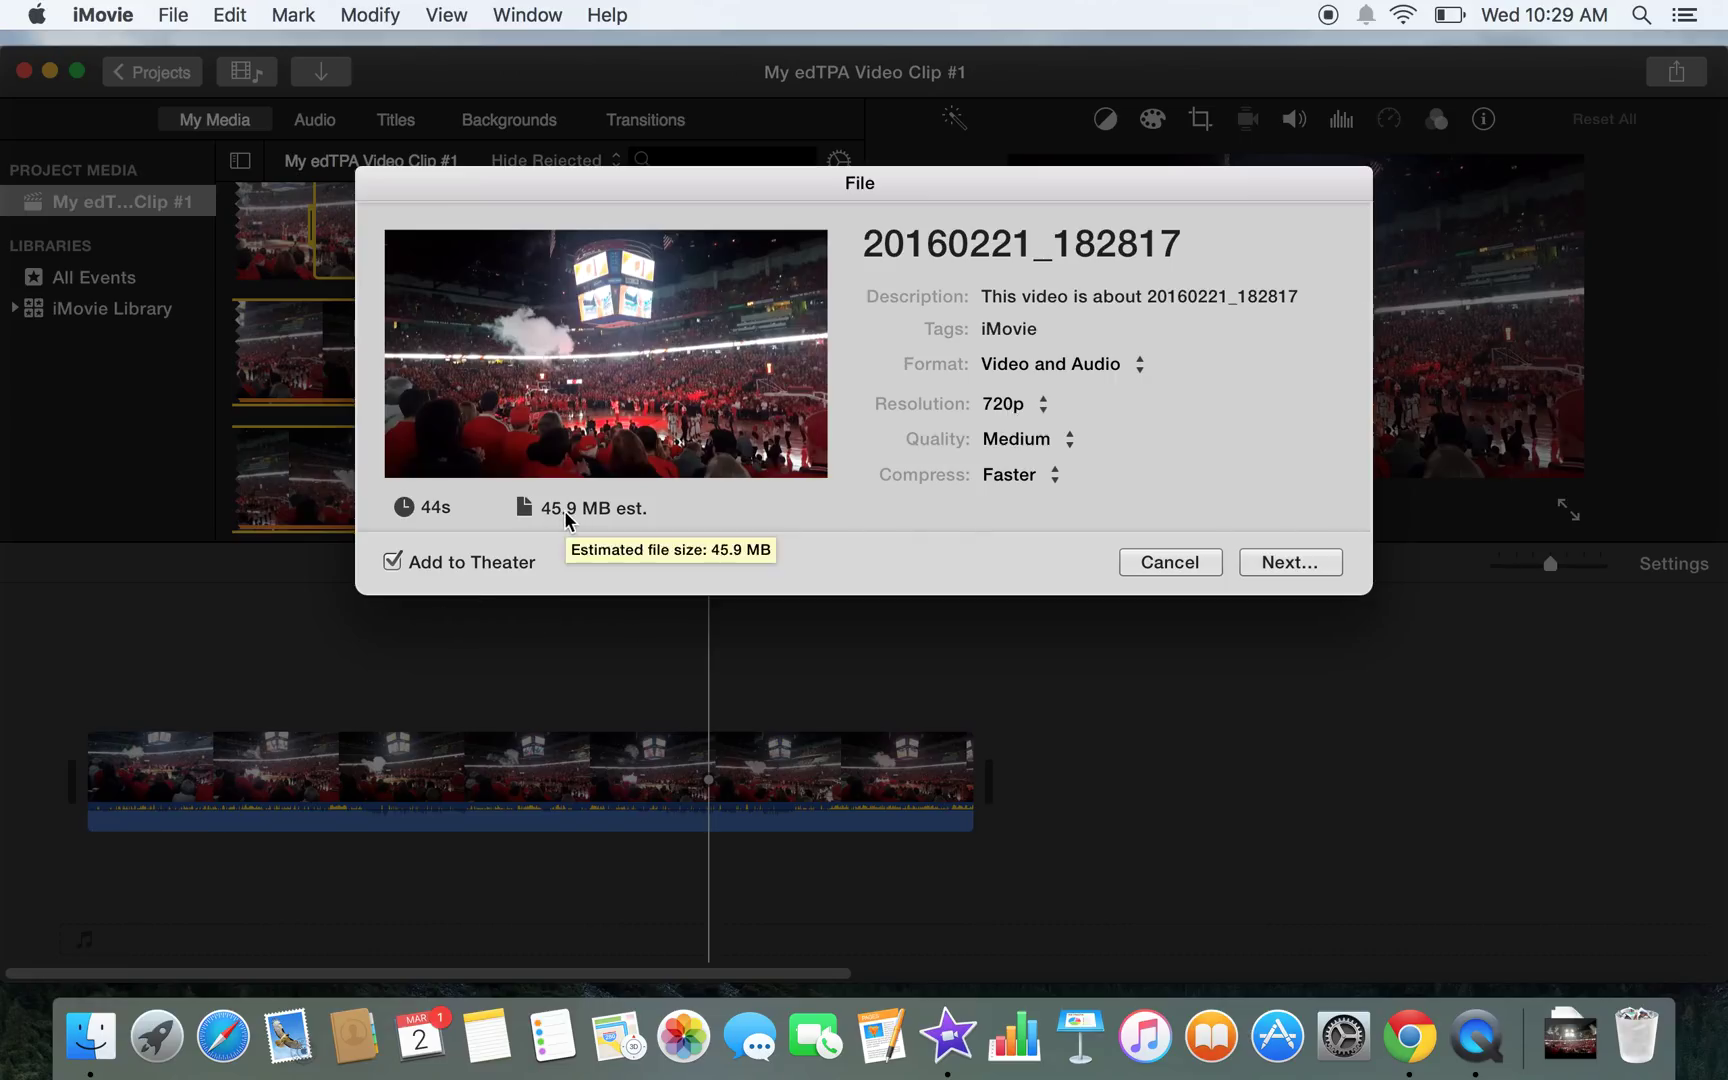
{"action": "left_click", "coordinate": [1273, 562]}
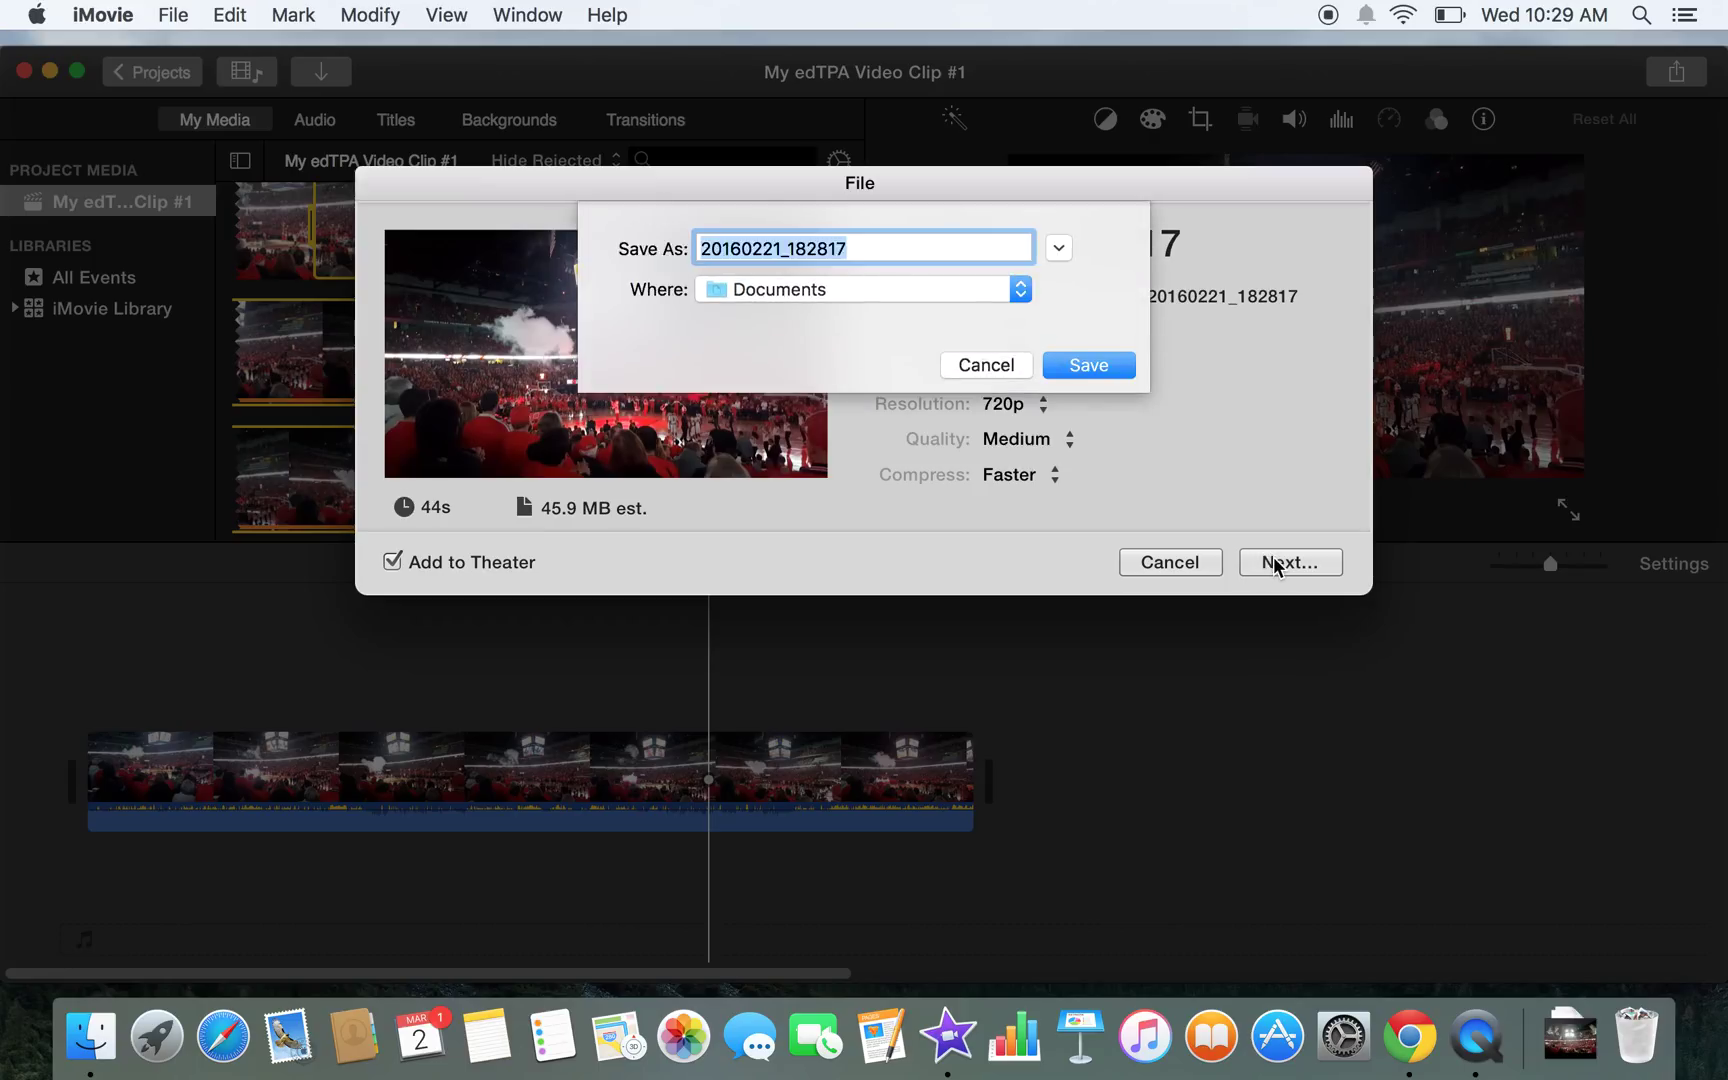
Name the exported file 'edTPA clip #1' and save it to Documents.
{"action": "type", "text": "edTP"}
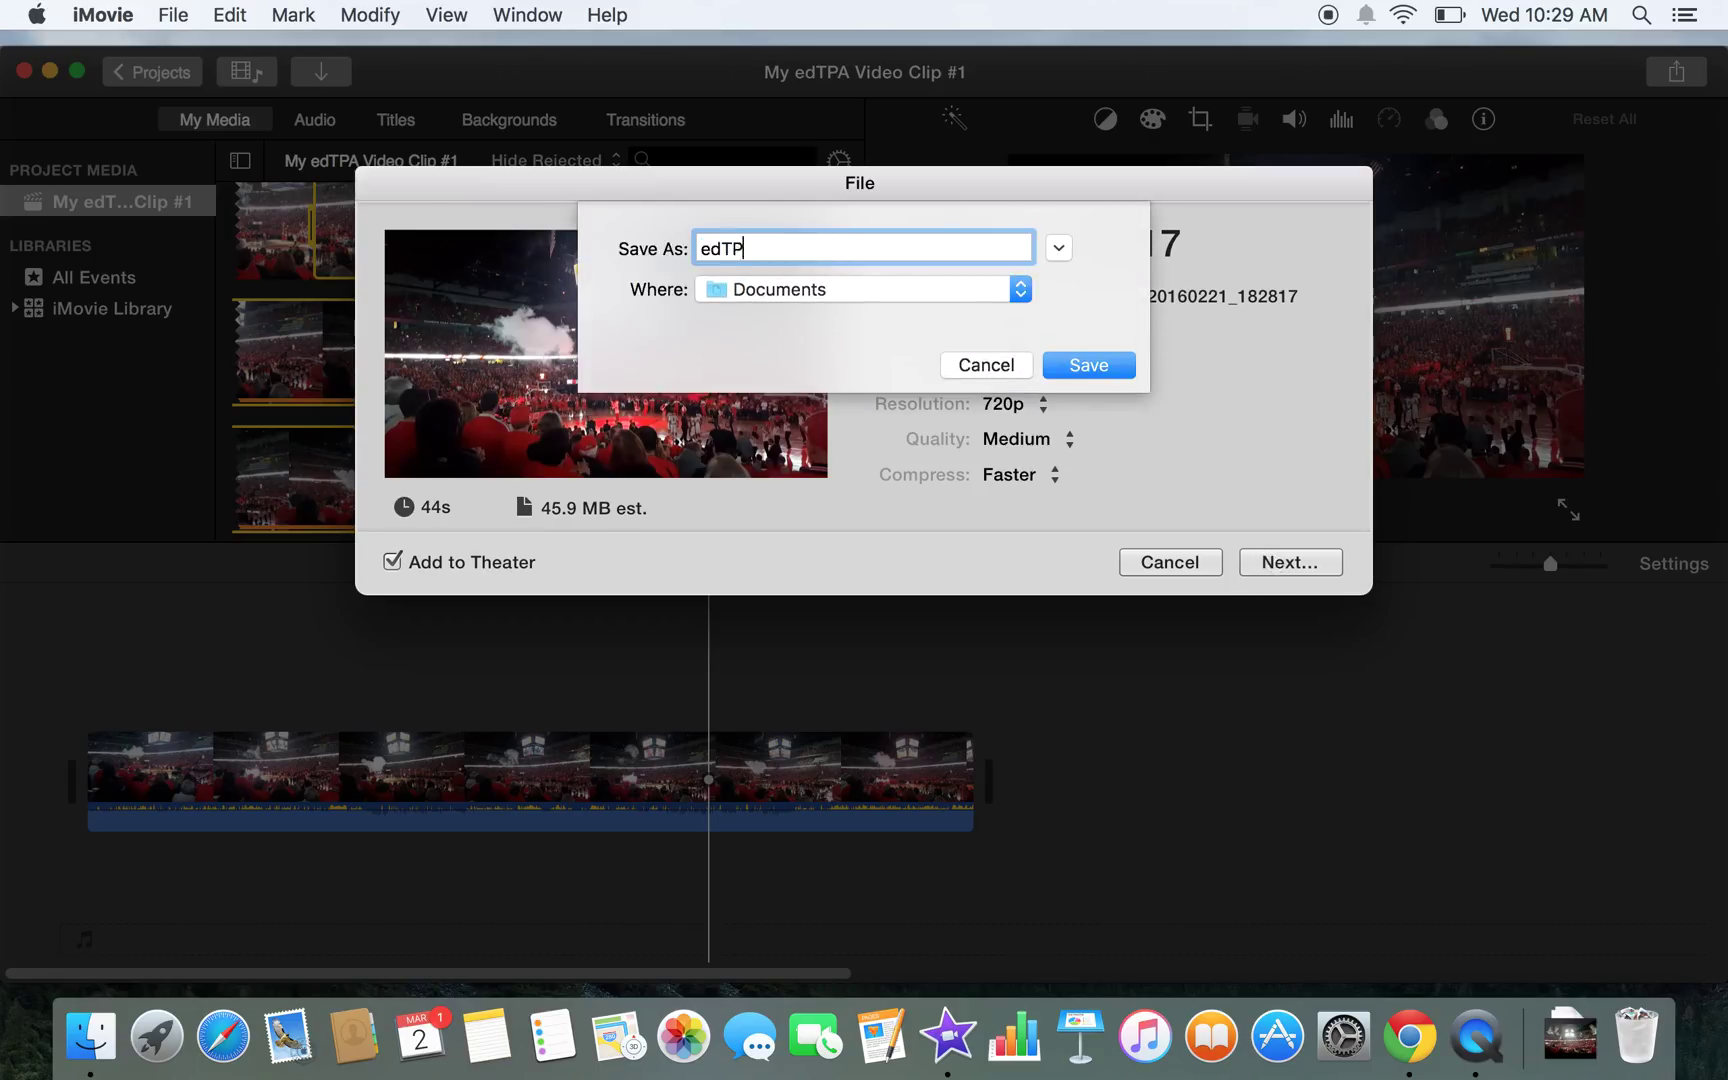
{"action": "type", "text": "A clip #1"}
{"action": "left_click", "coordinate": [1064, 371]}
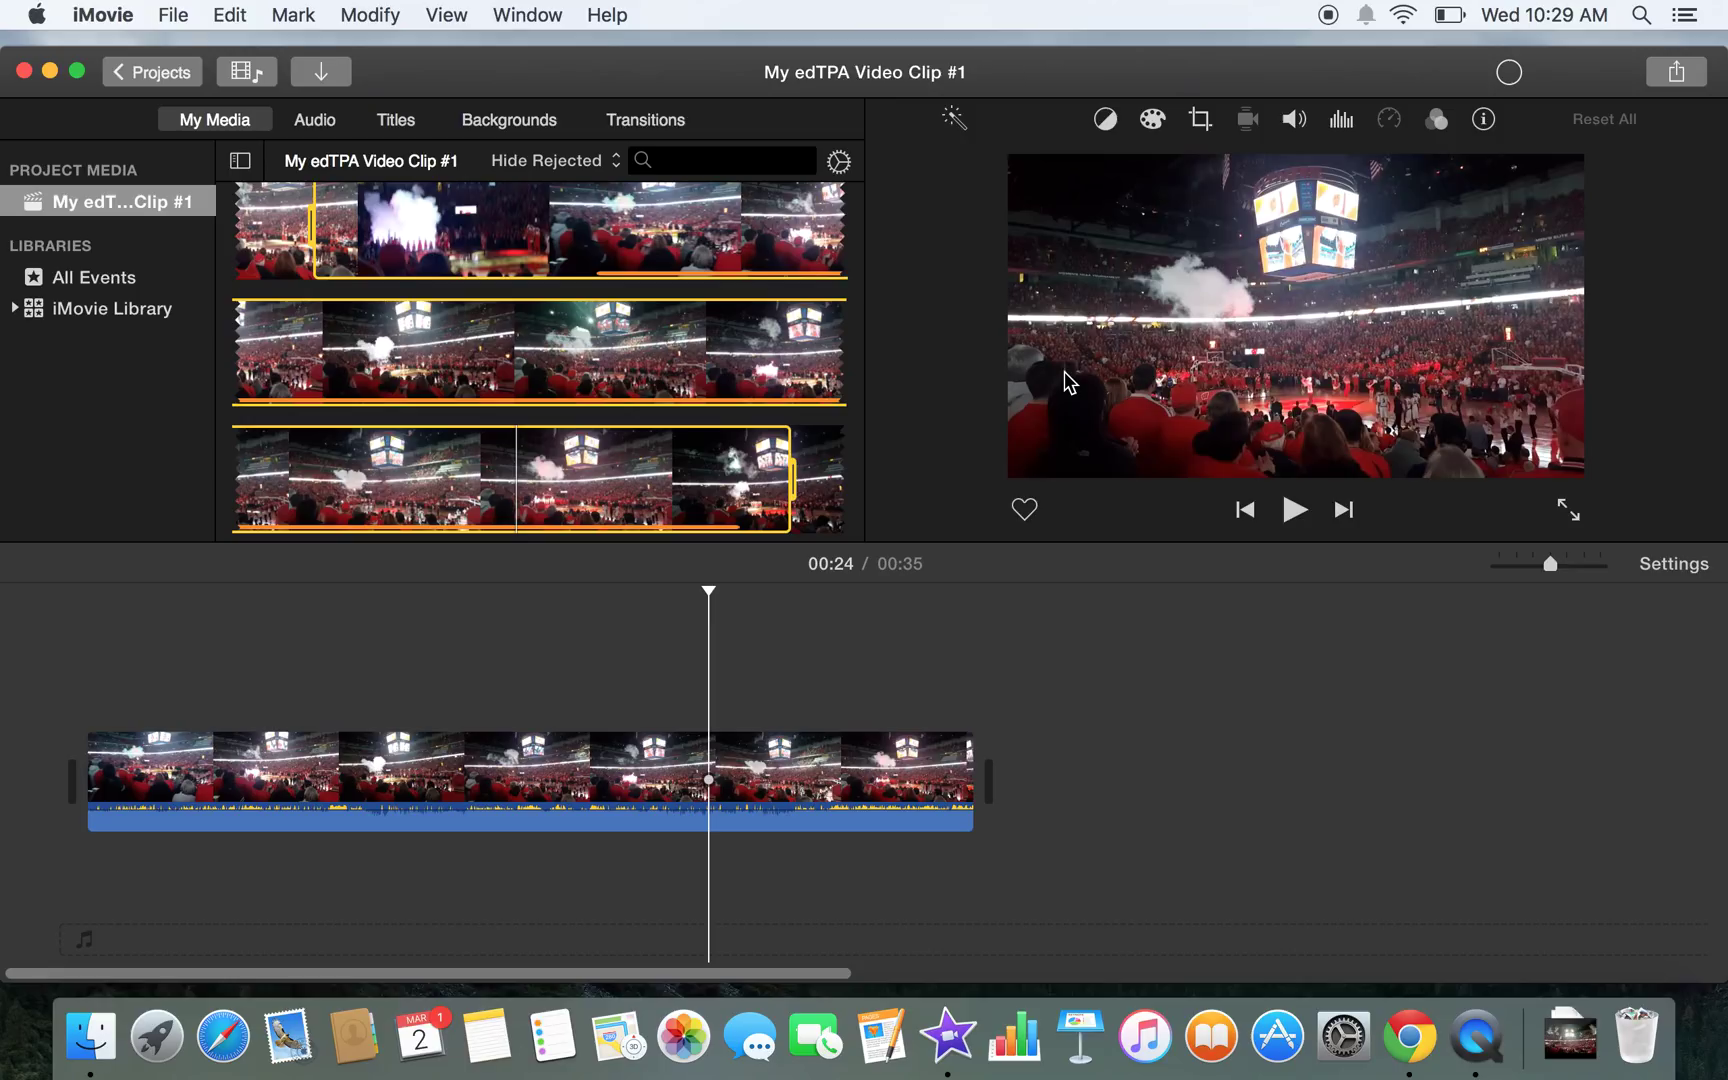
Display the progress popover for the 'edTPA clip #1.mp4' export, about 6 minutes remaining.
{"action": "left_click", "coordinate": [1507, 76]}
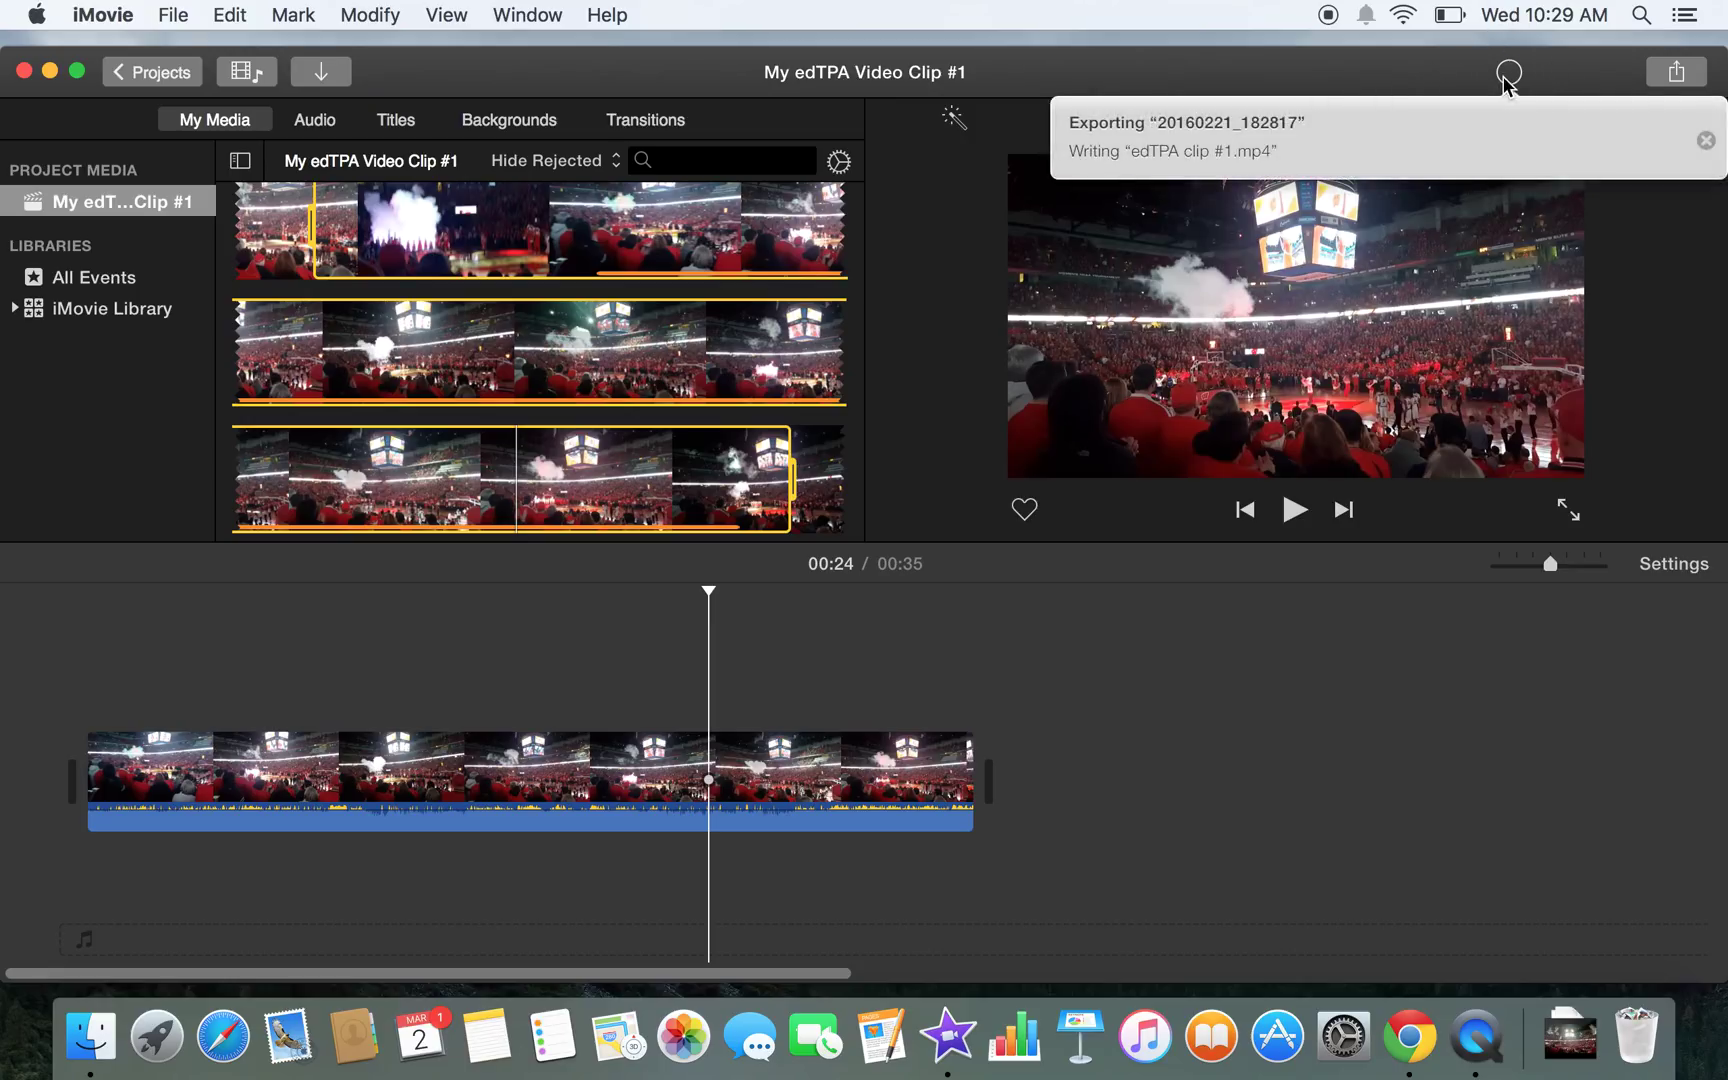